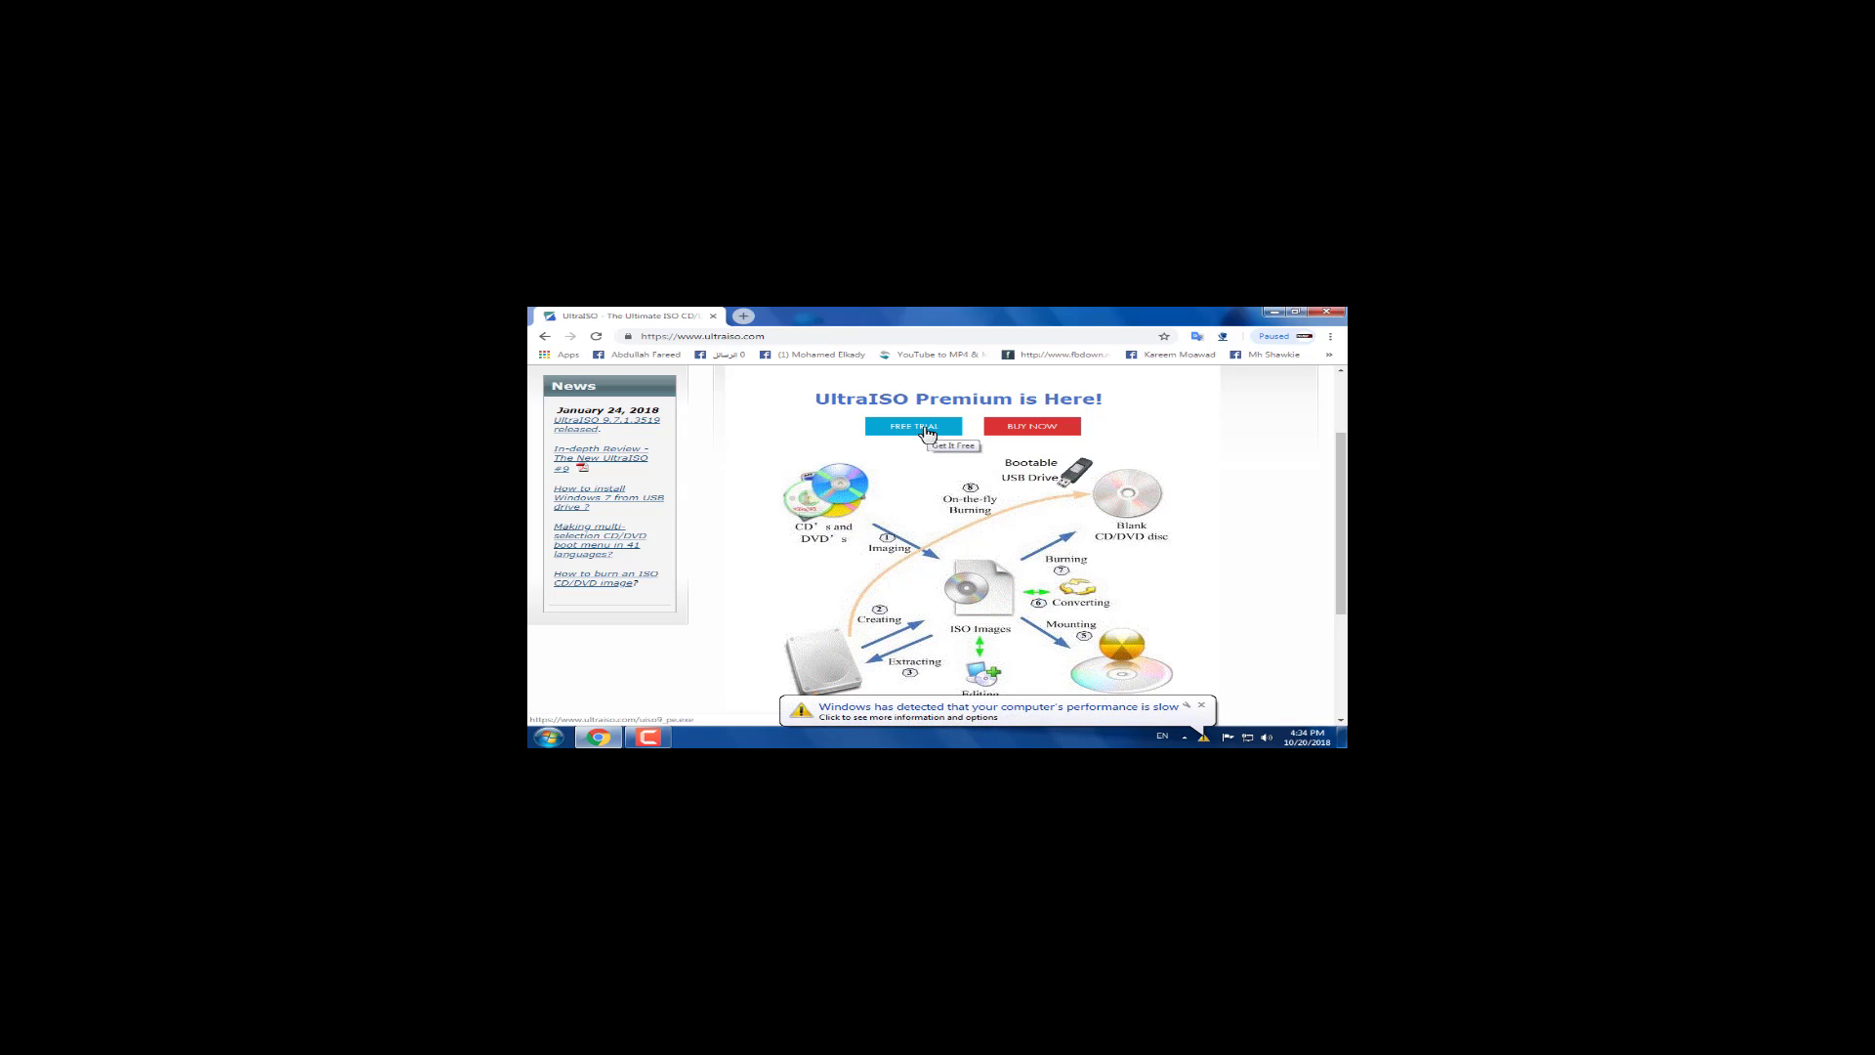
Step: Download the UltraISO free trial installer from the website and return to the desktop
left_click(921, 428)
left_click(1200, 705)
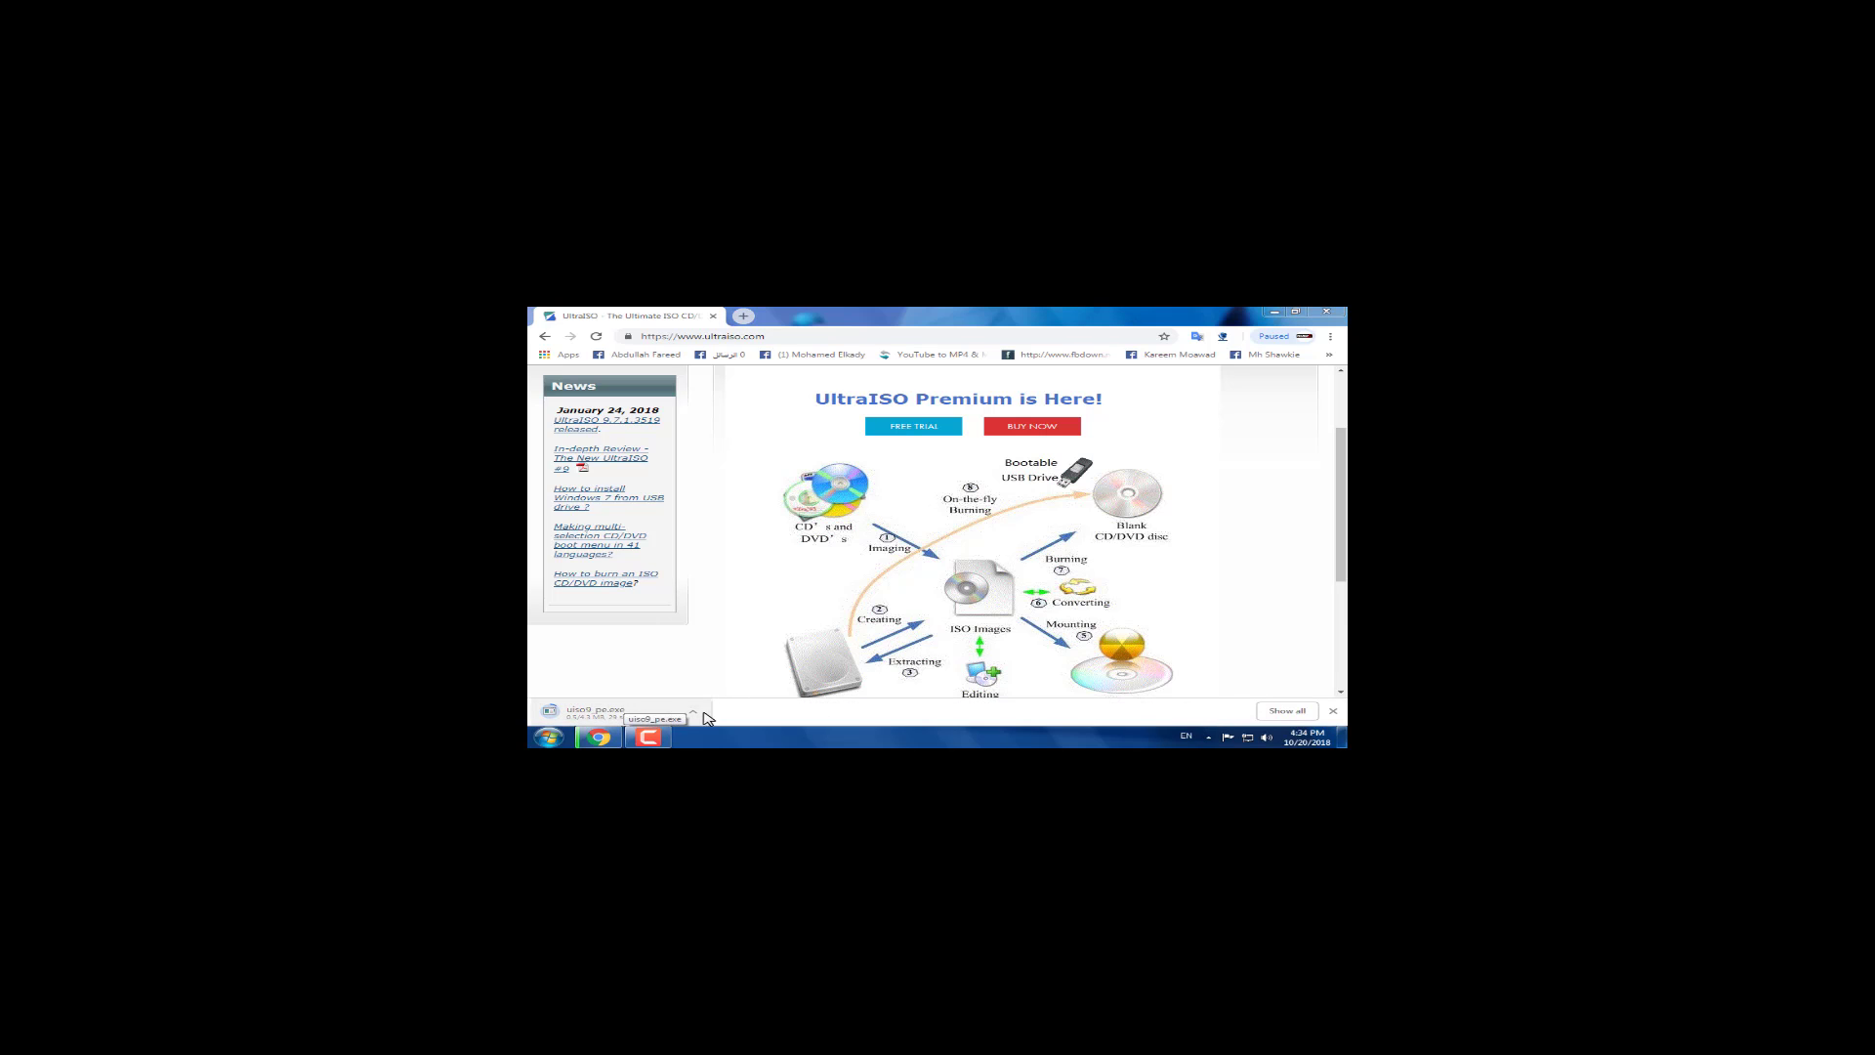
left_click(1287, 710)
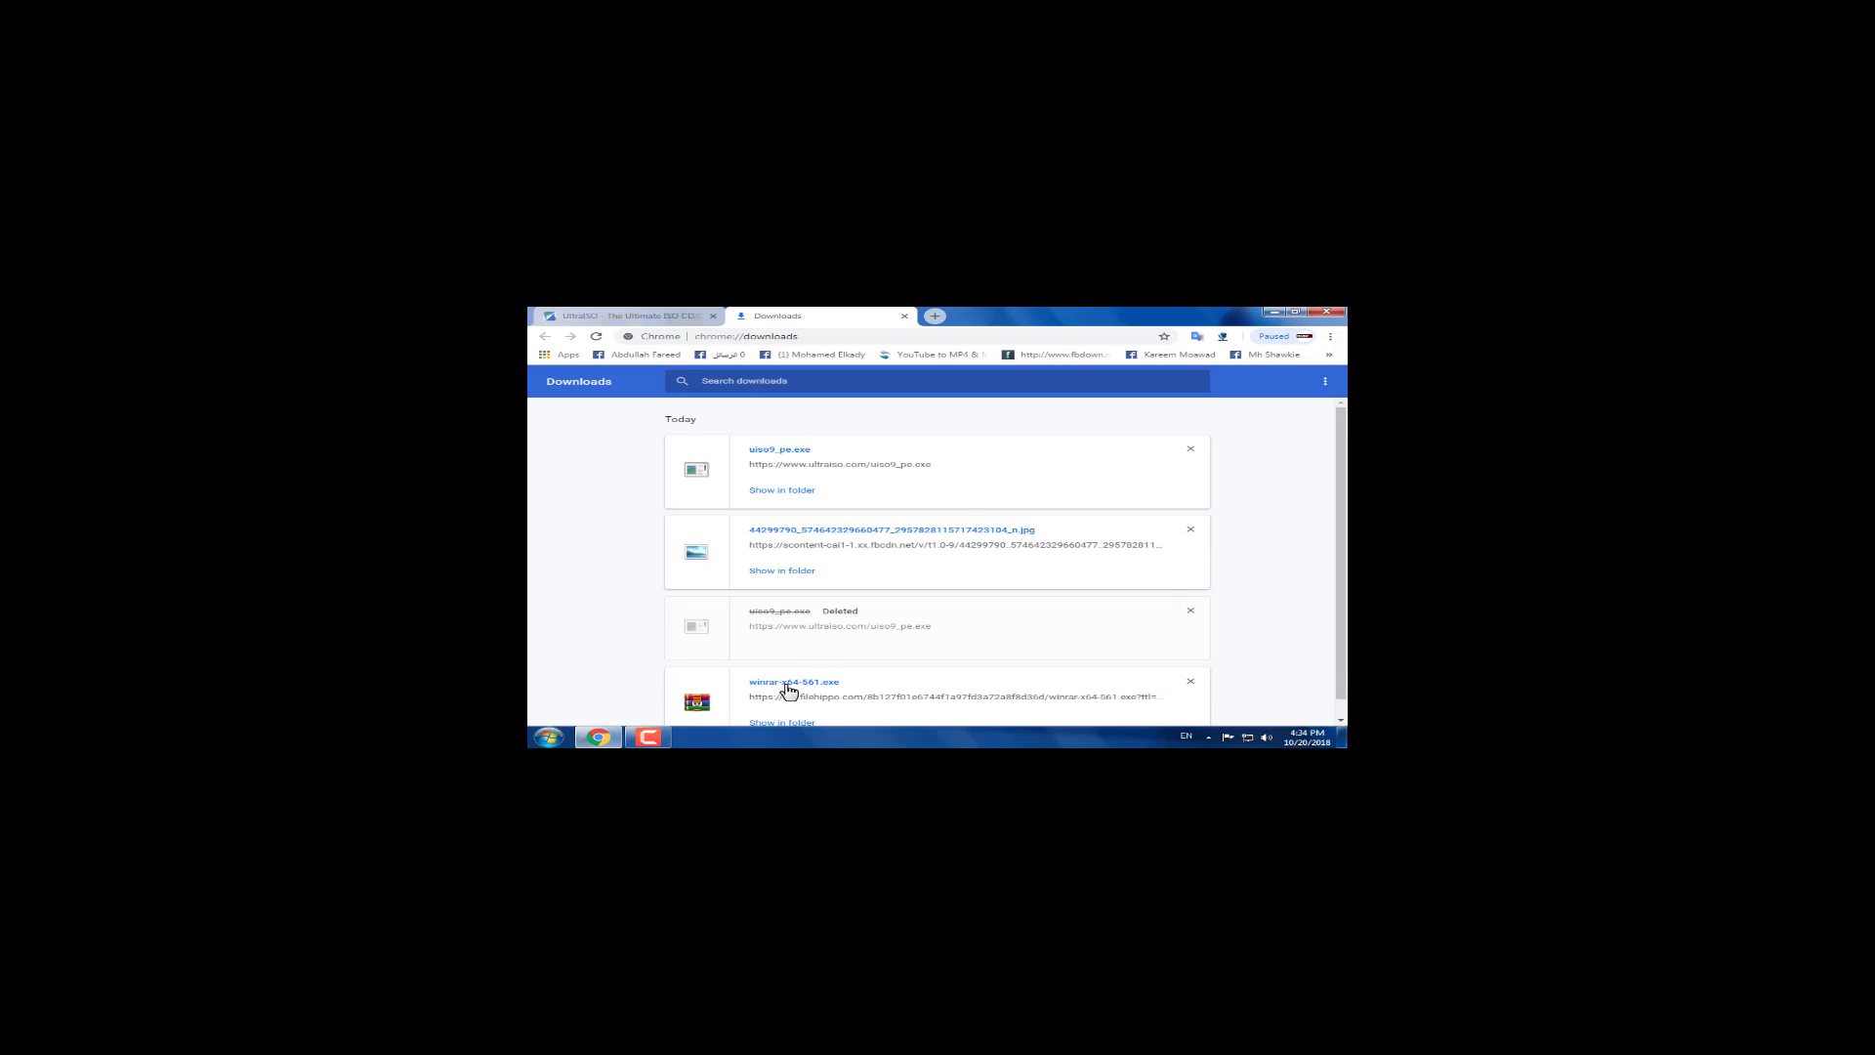
left_click(599, 737)
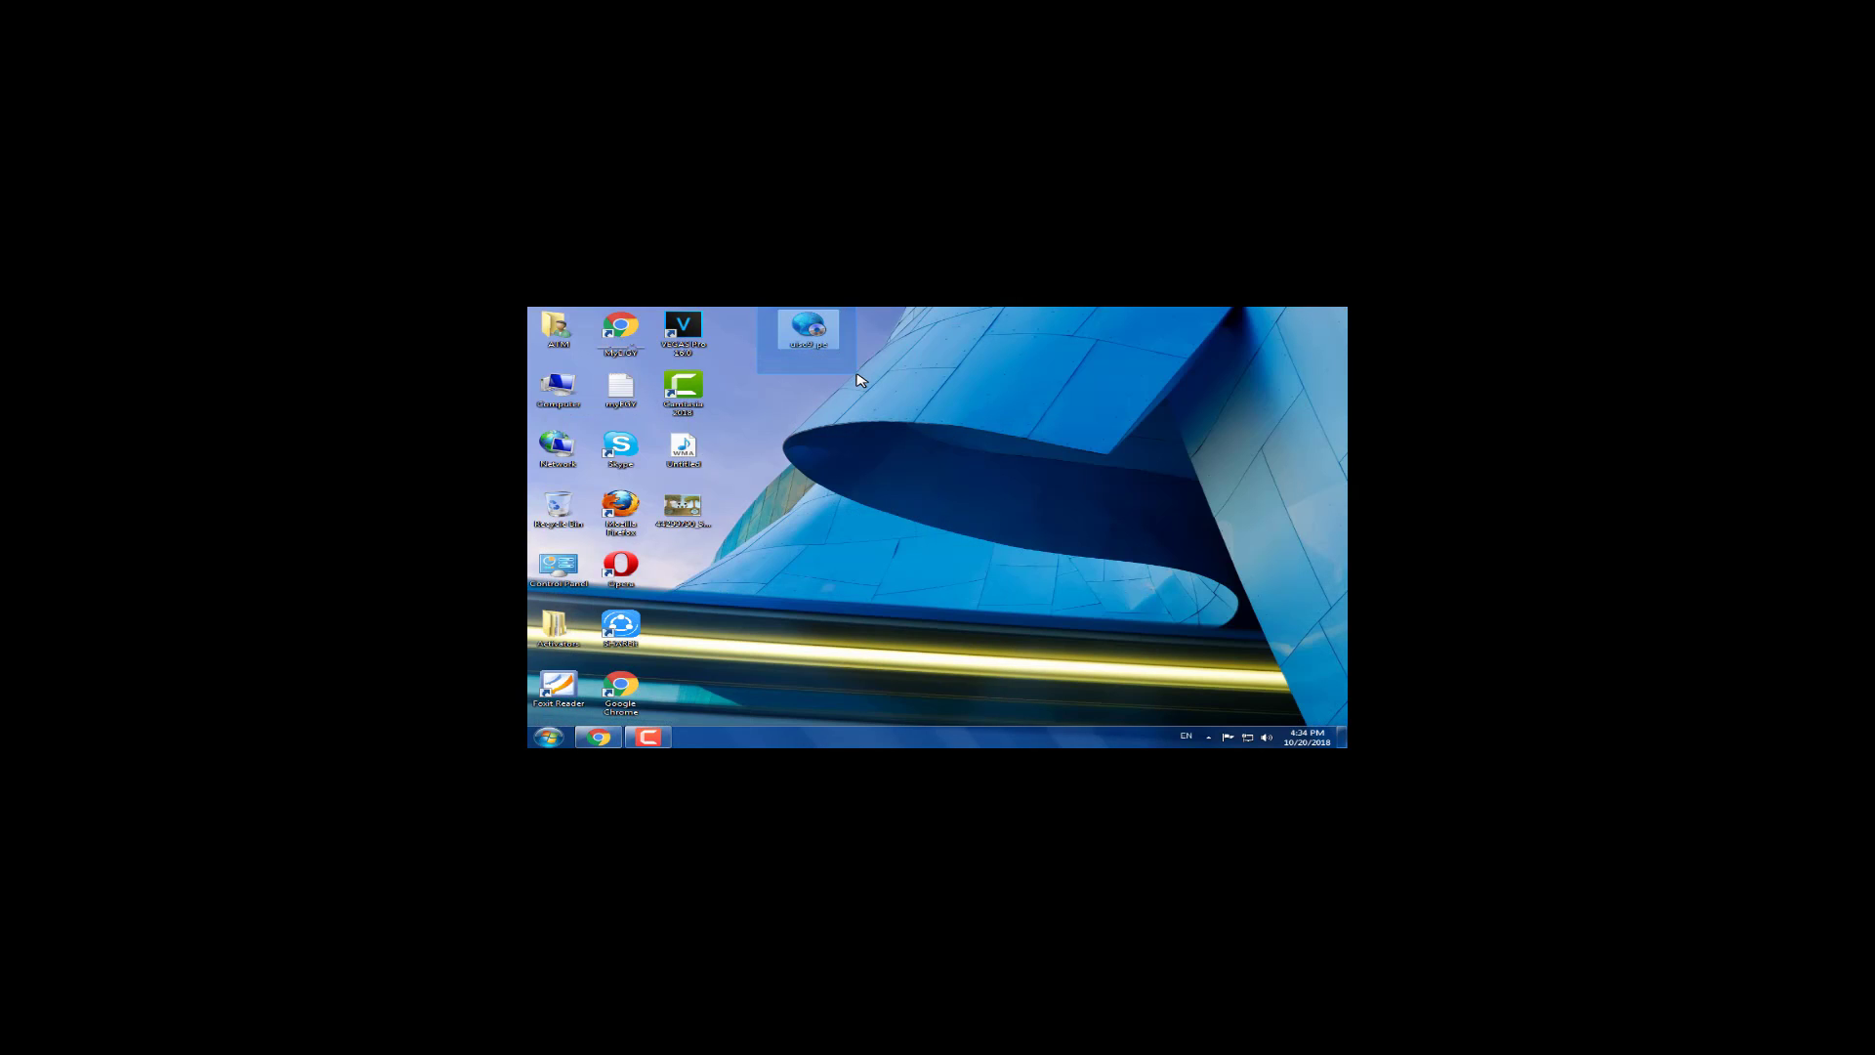
Step: Run the downloaded uiso9_pe.exe installer from the desktop as administrator
left_click_drag(819, 349, 820, 406)
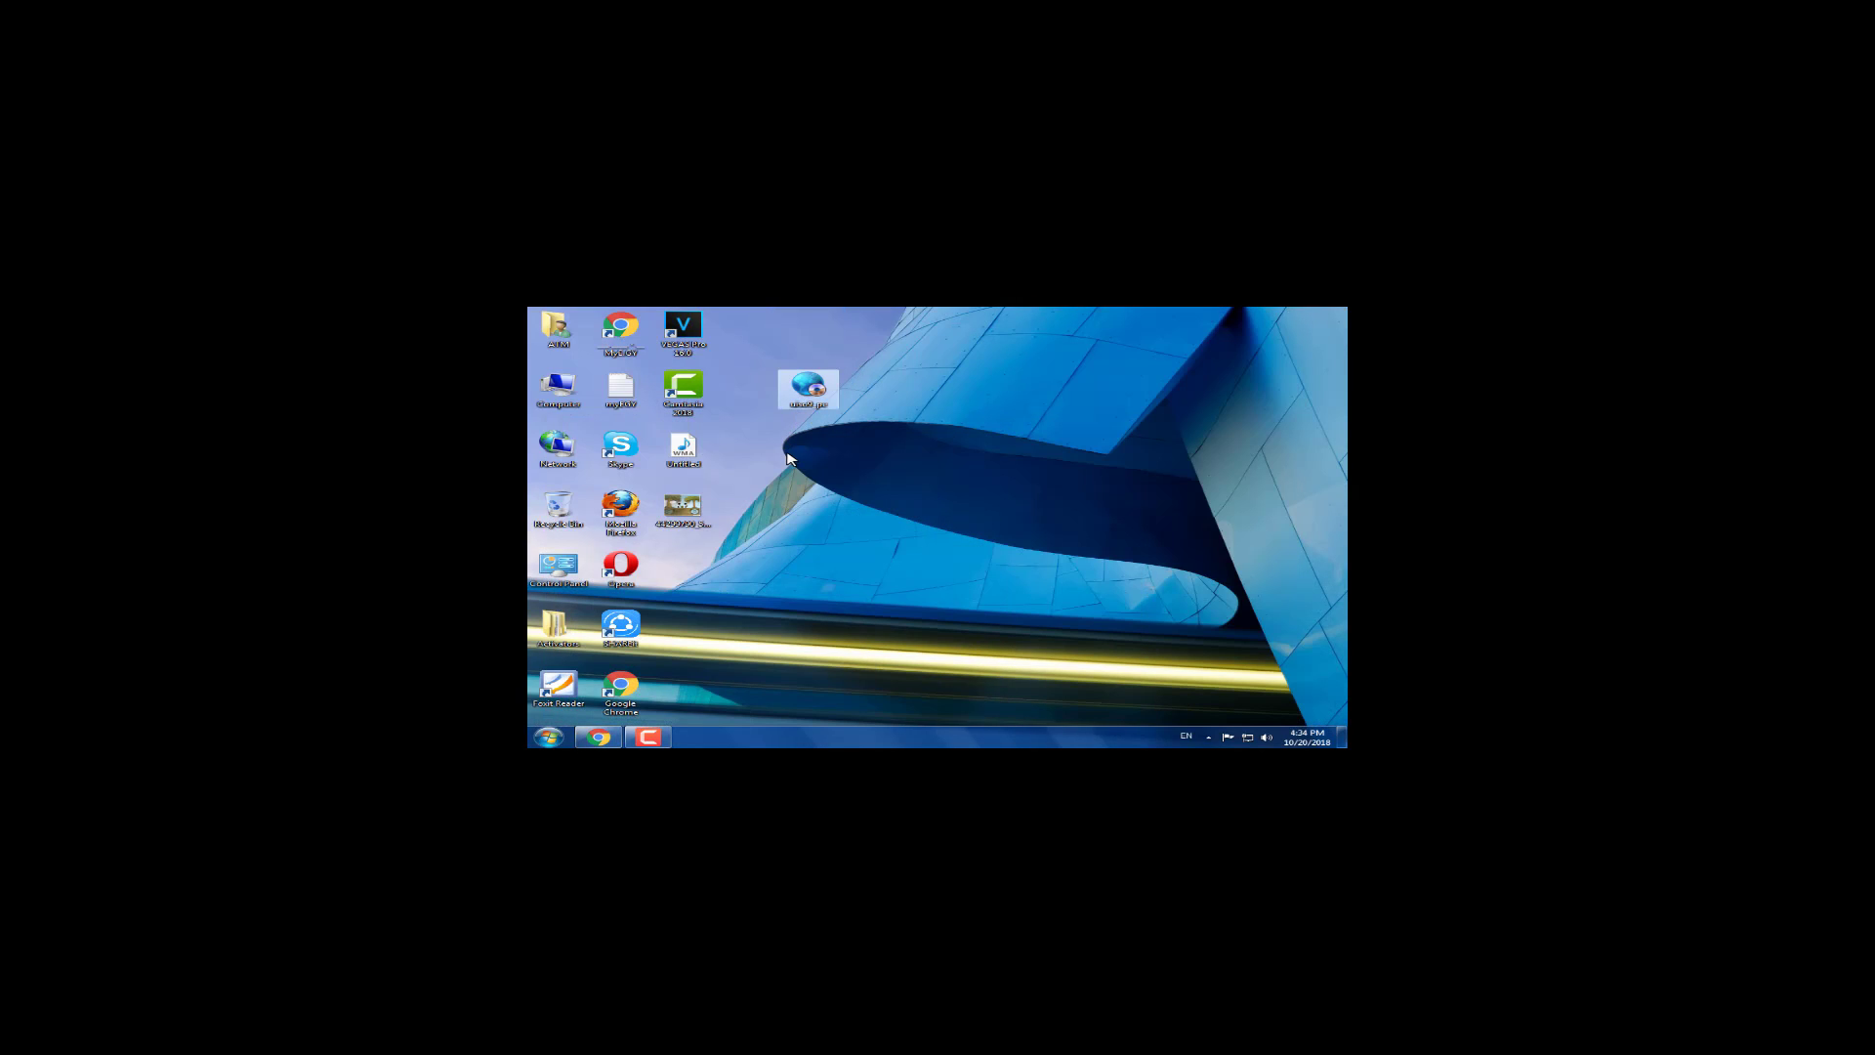
double_click(819, 406)
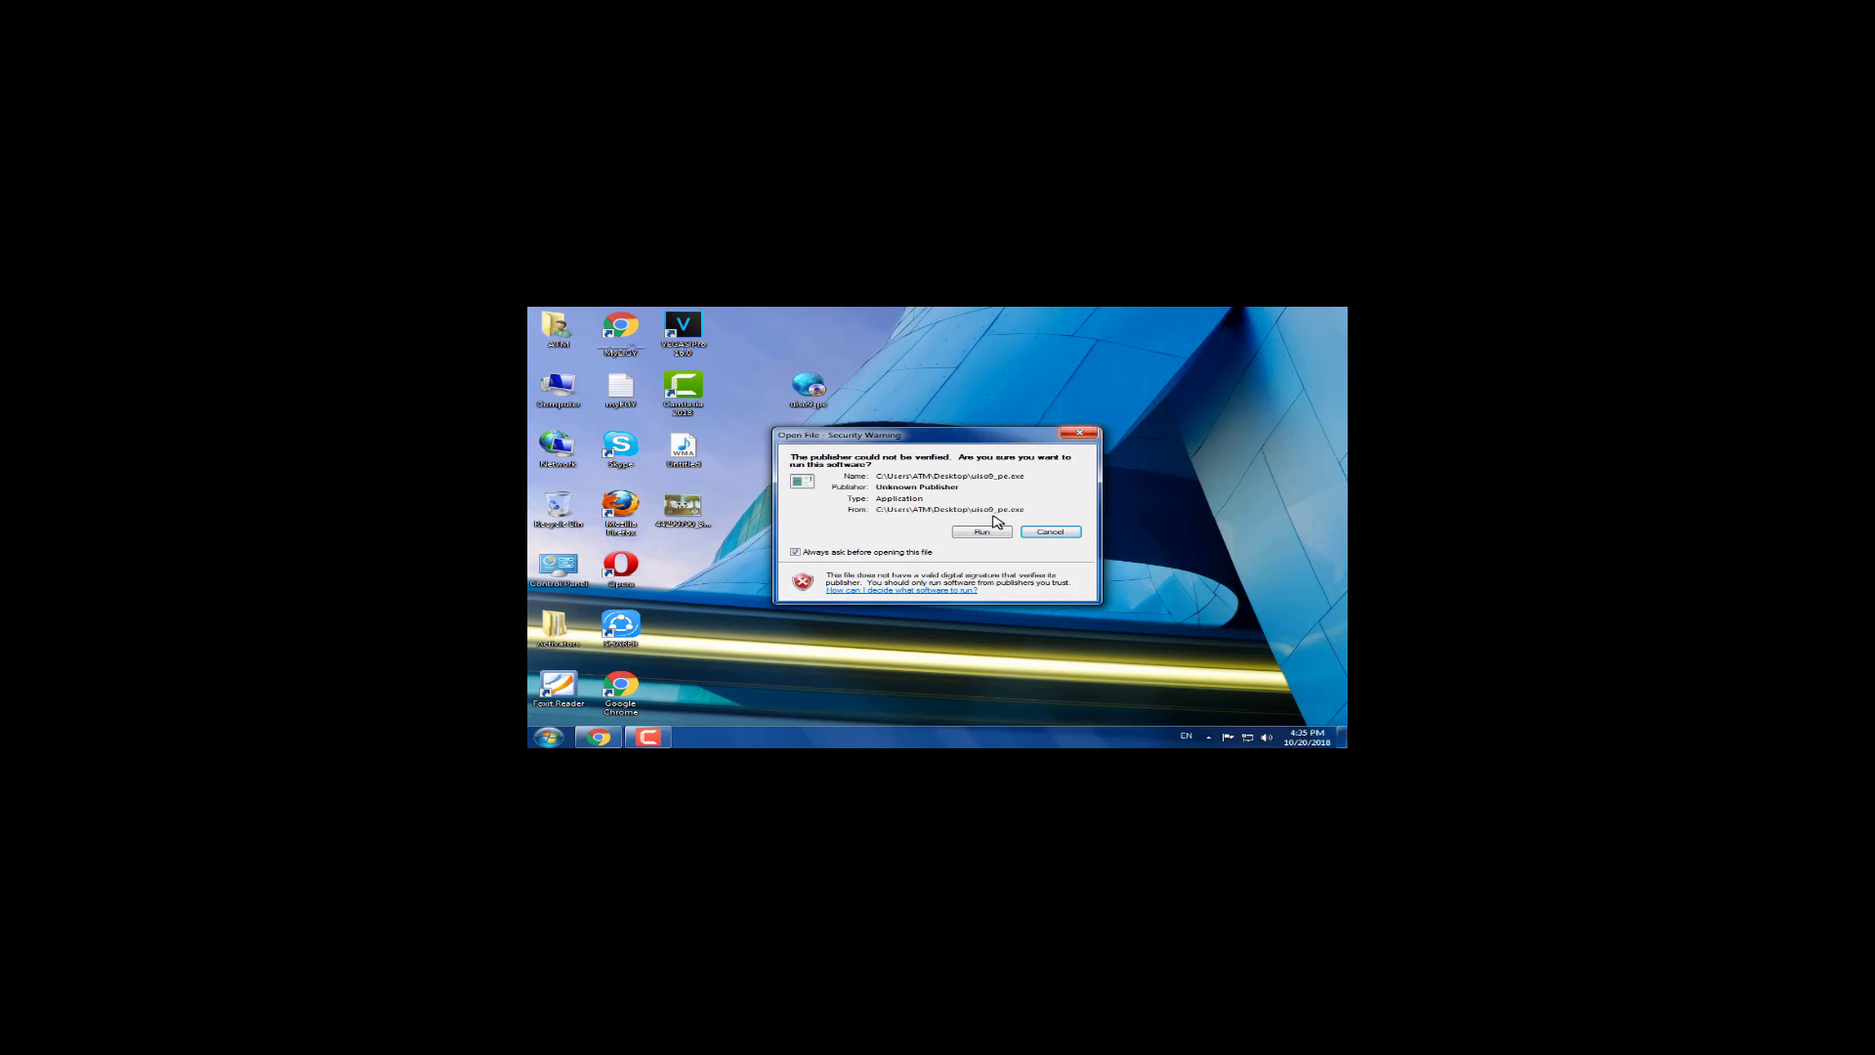
left_click(1079, 433)
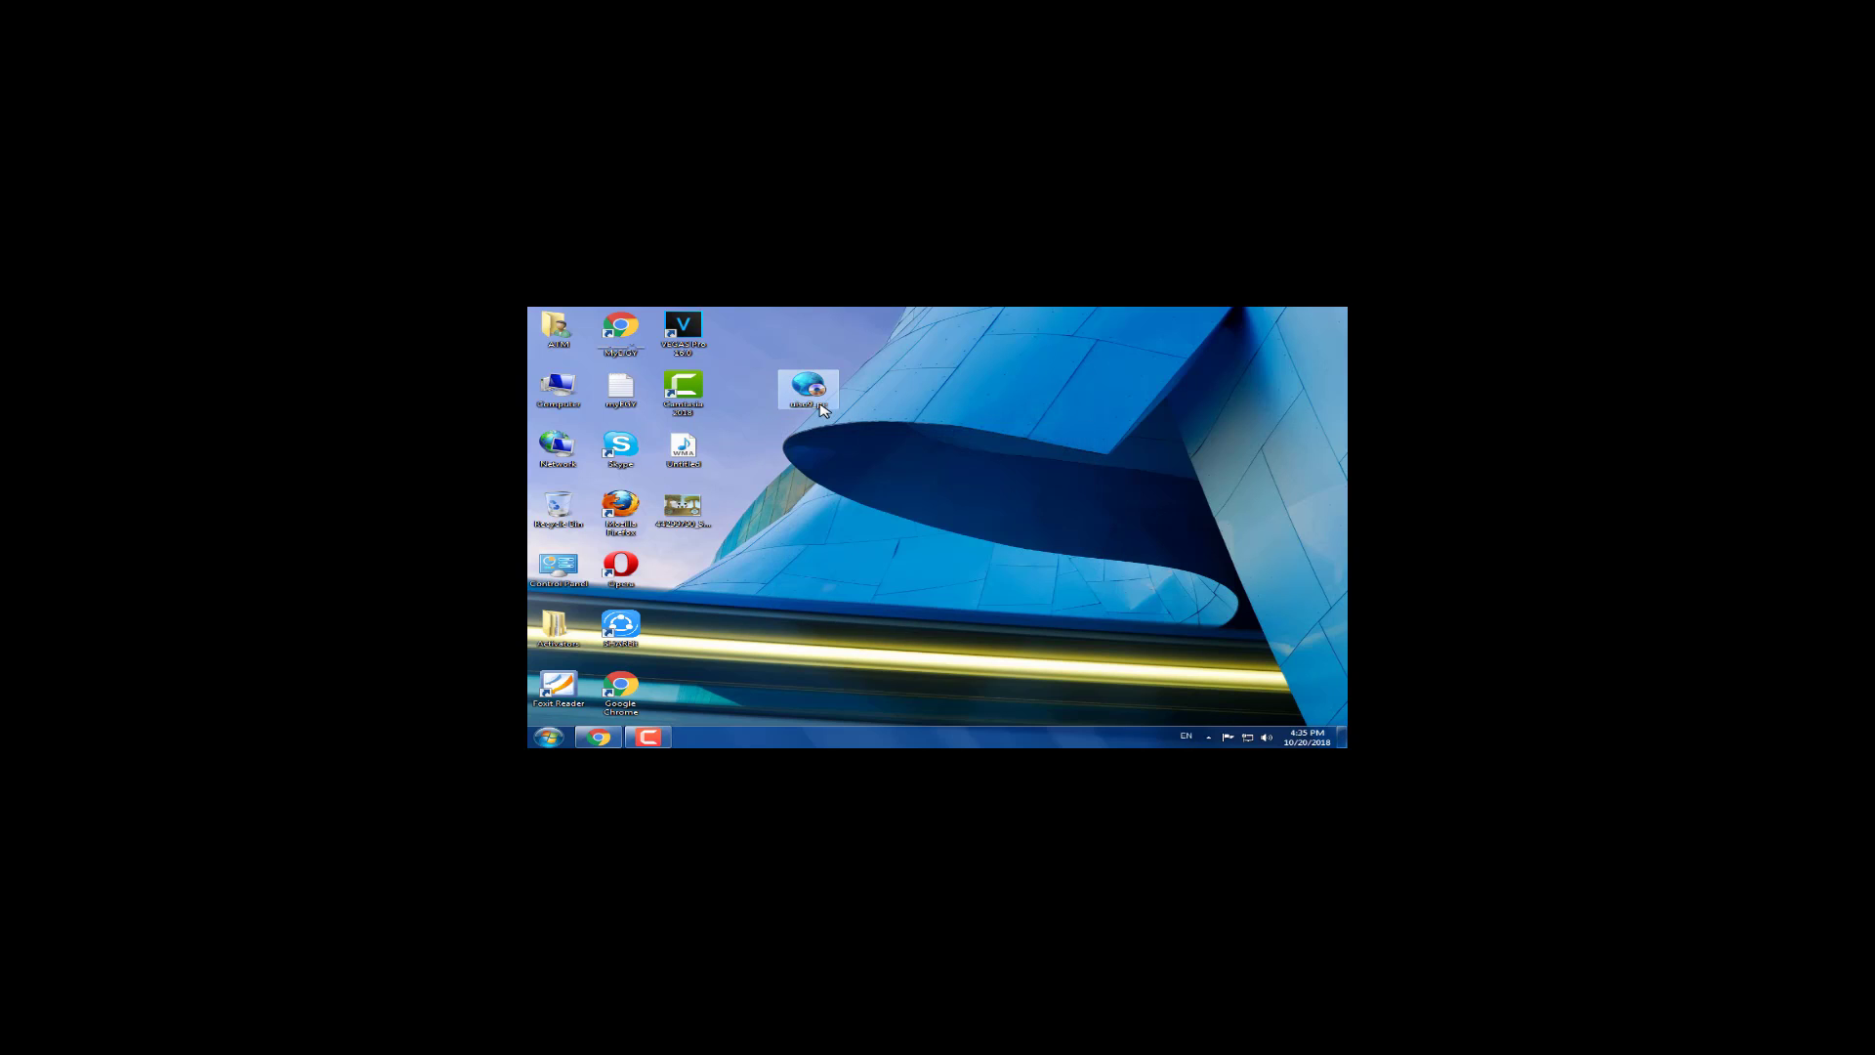
right_click(807, 393)
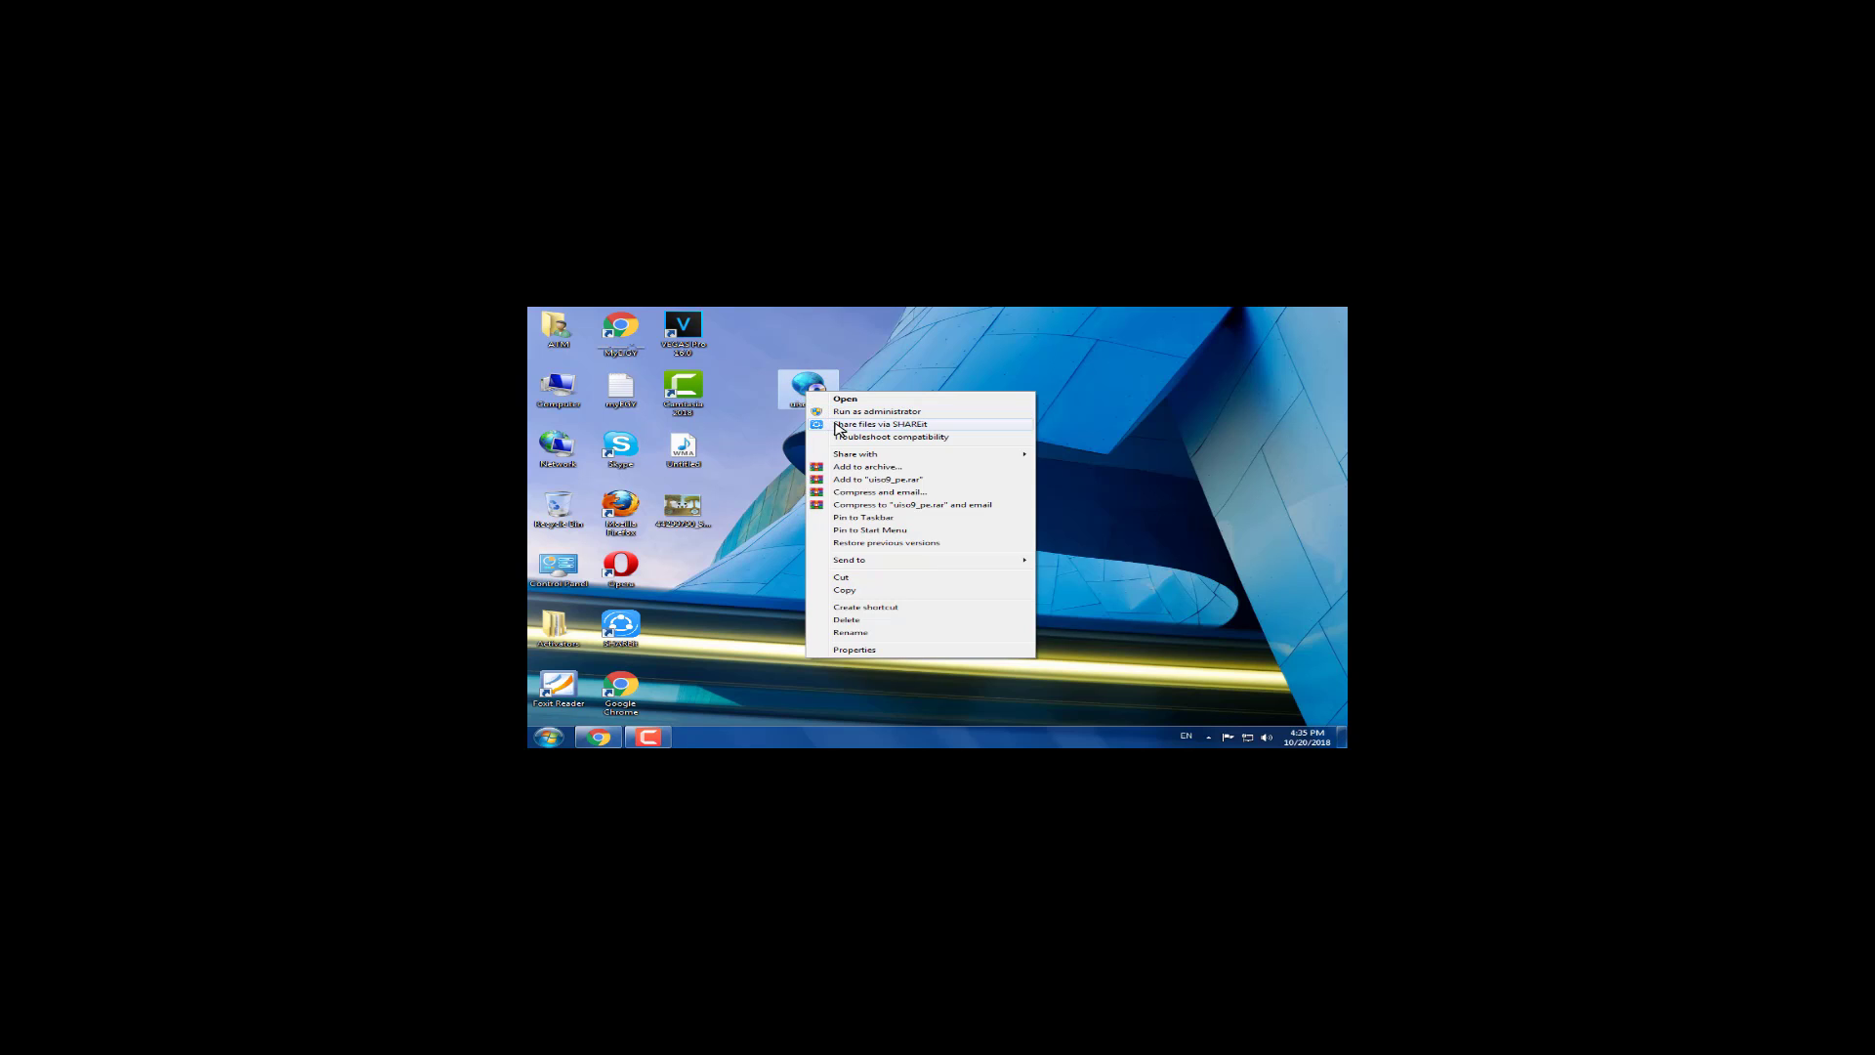
left_click(848, 414)
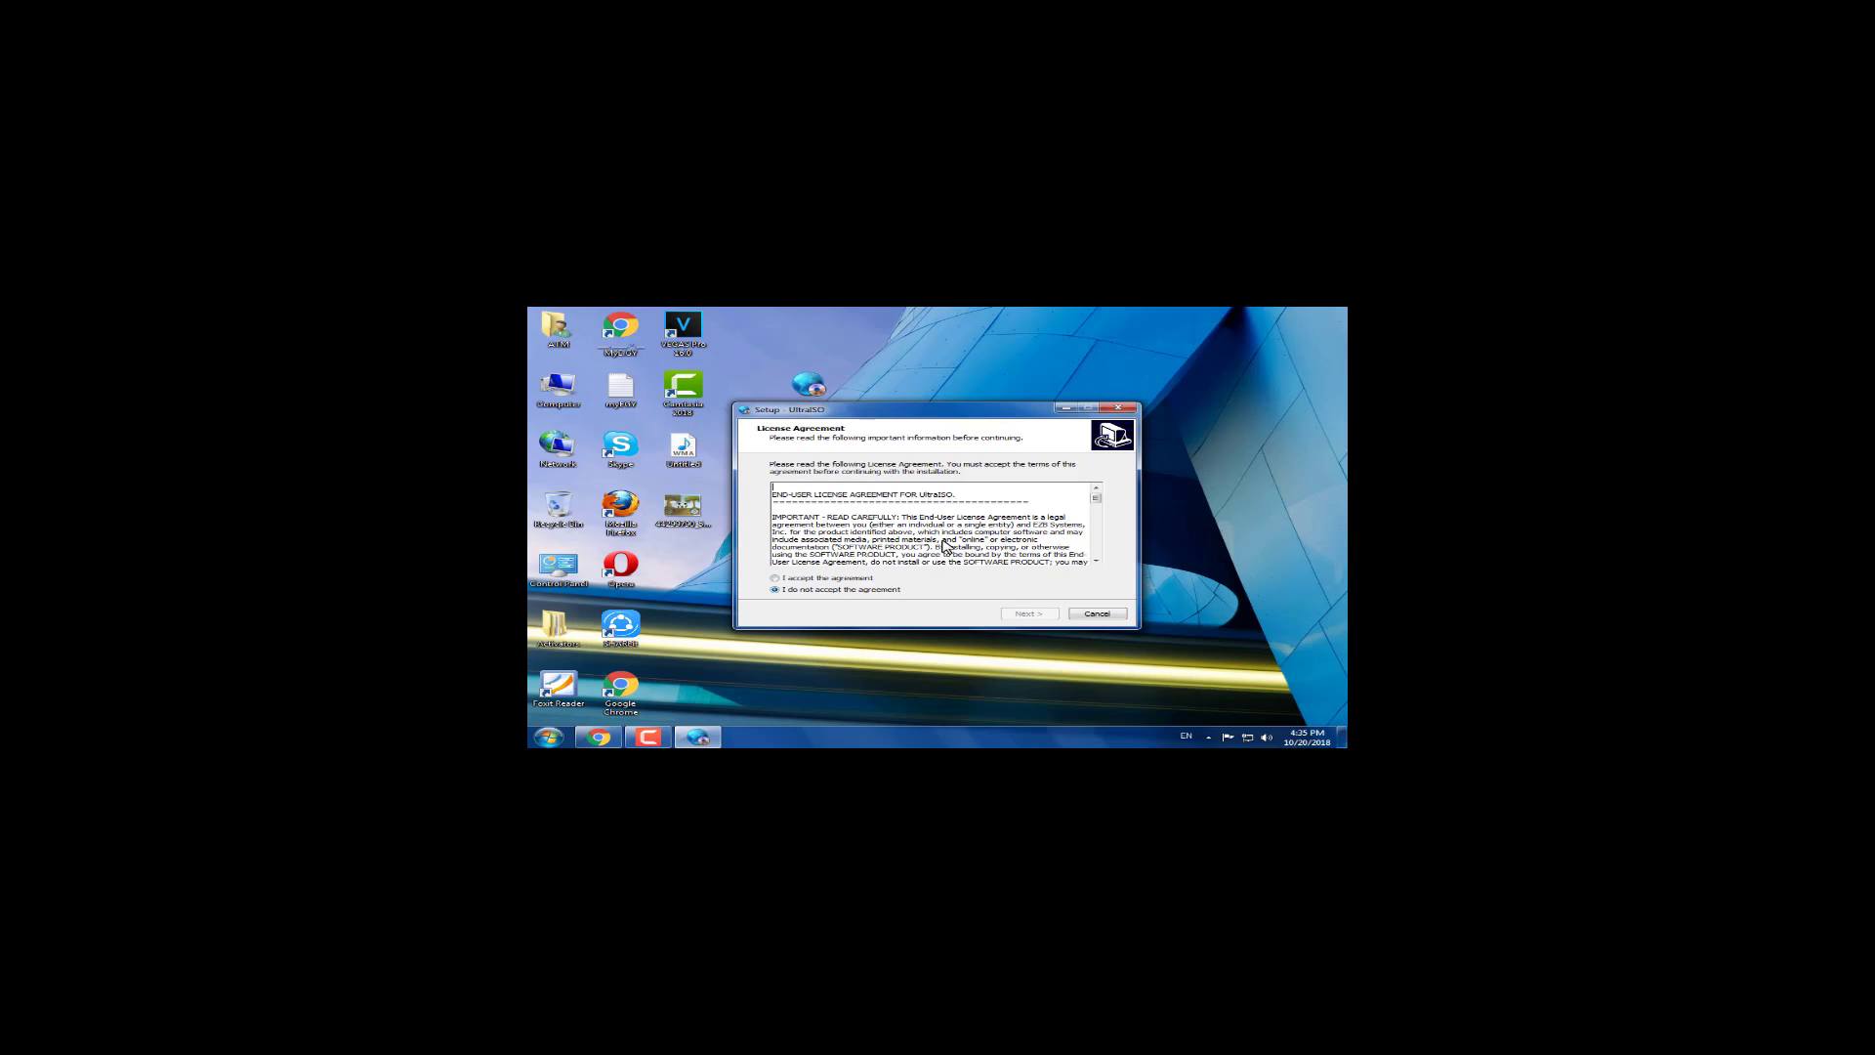
Step: Accept the license agreement and install UltraISO with the default destination, Start Menu folder and additional tasks
key("alt+a")
scroll(945, 545, "down", 15)
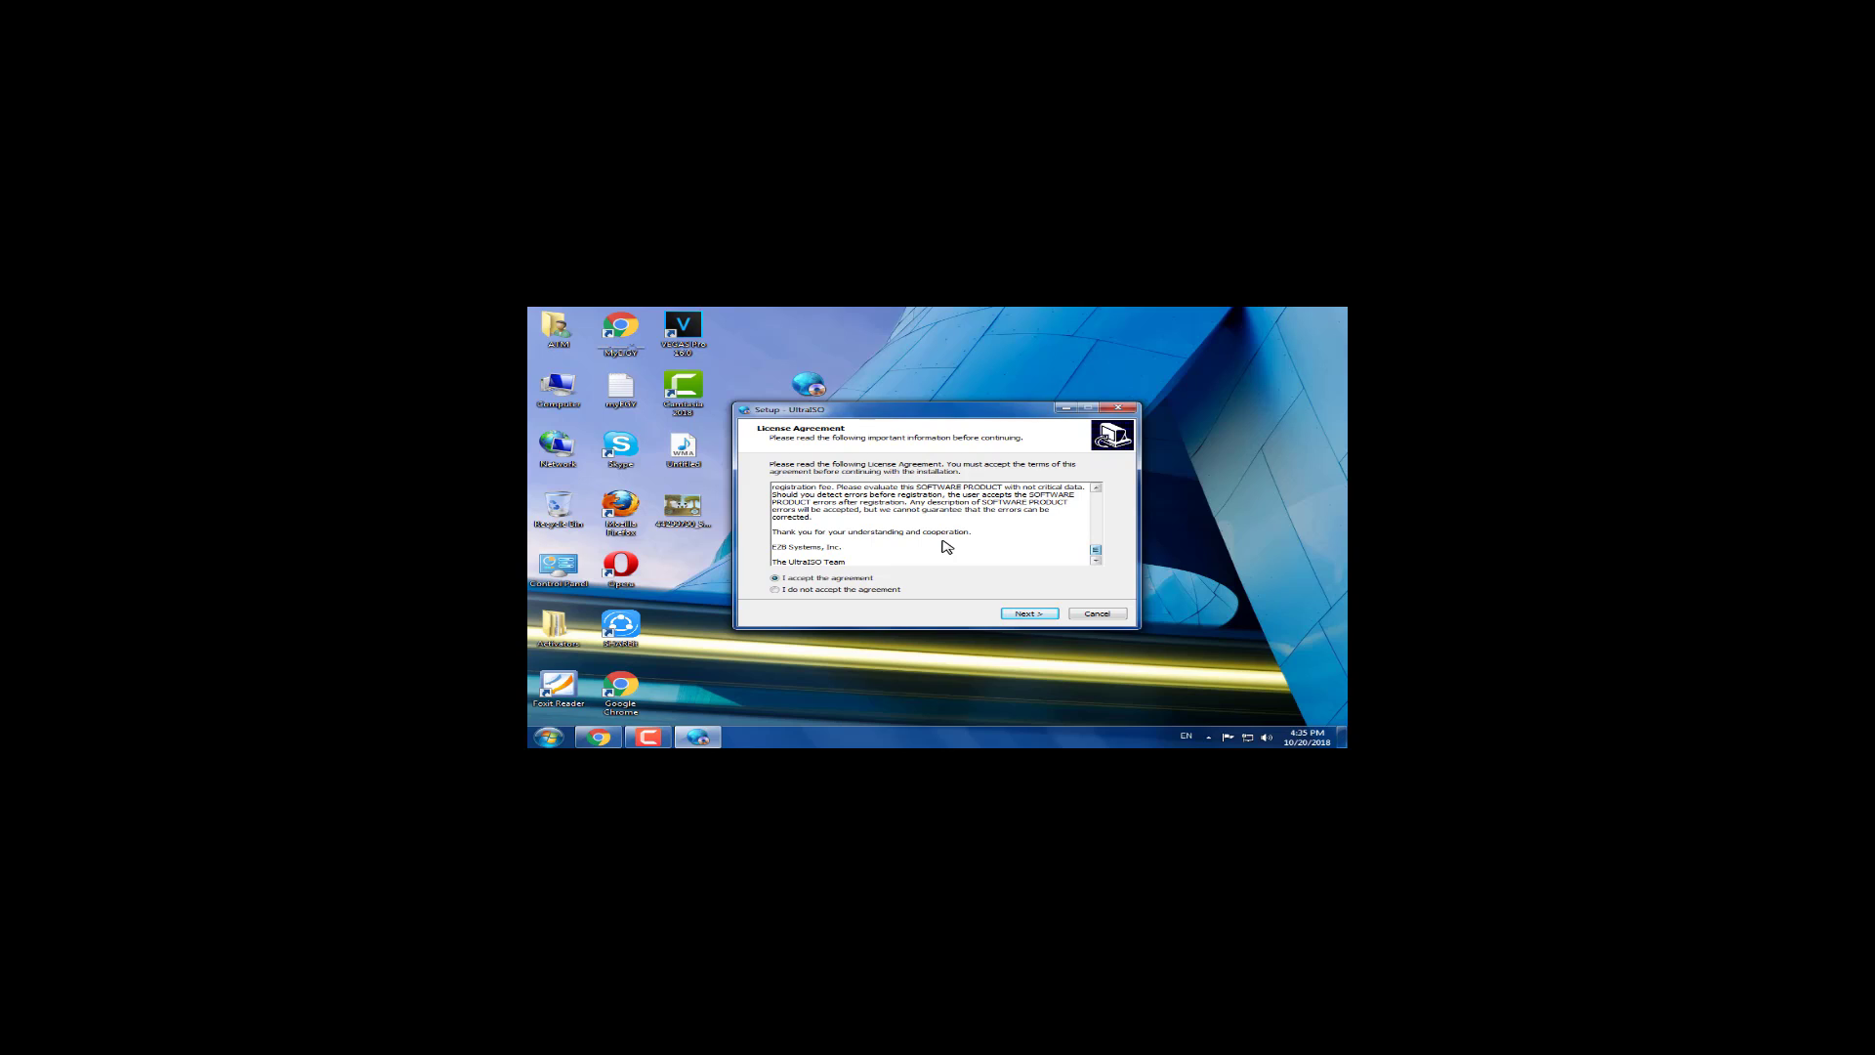
key("Return")
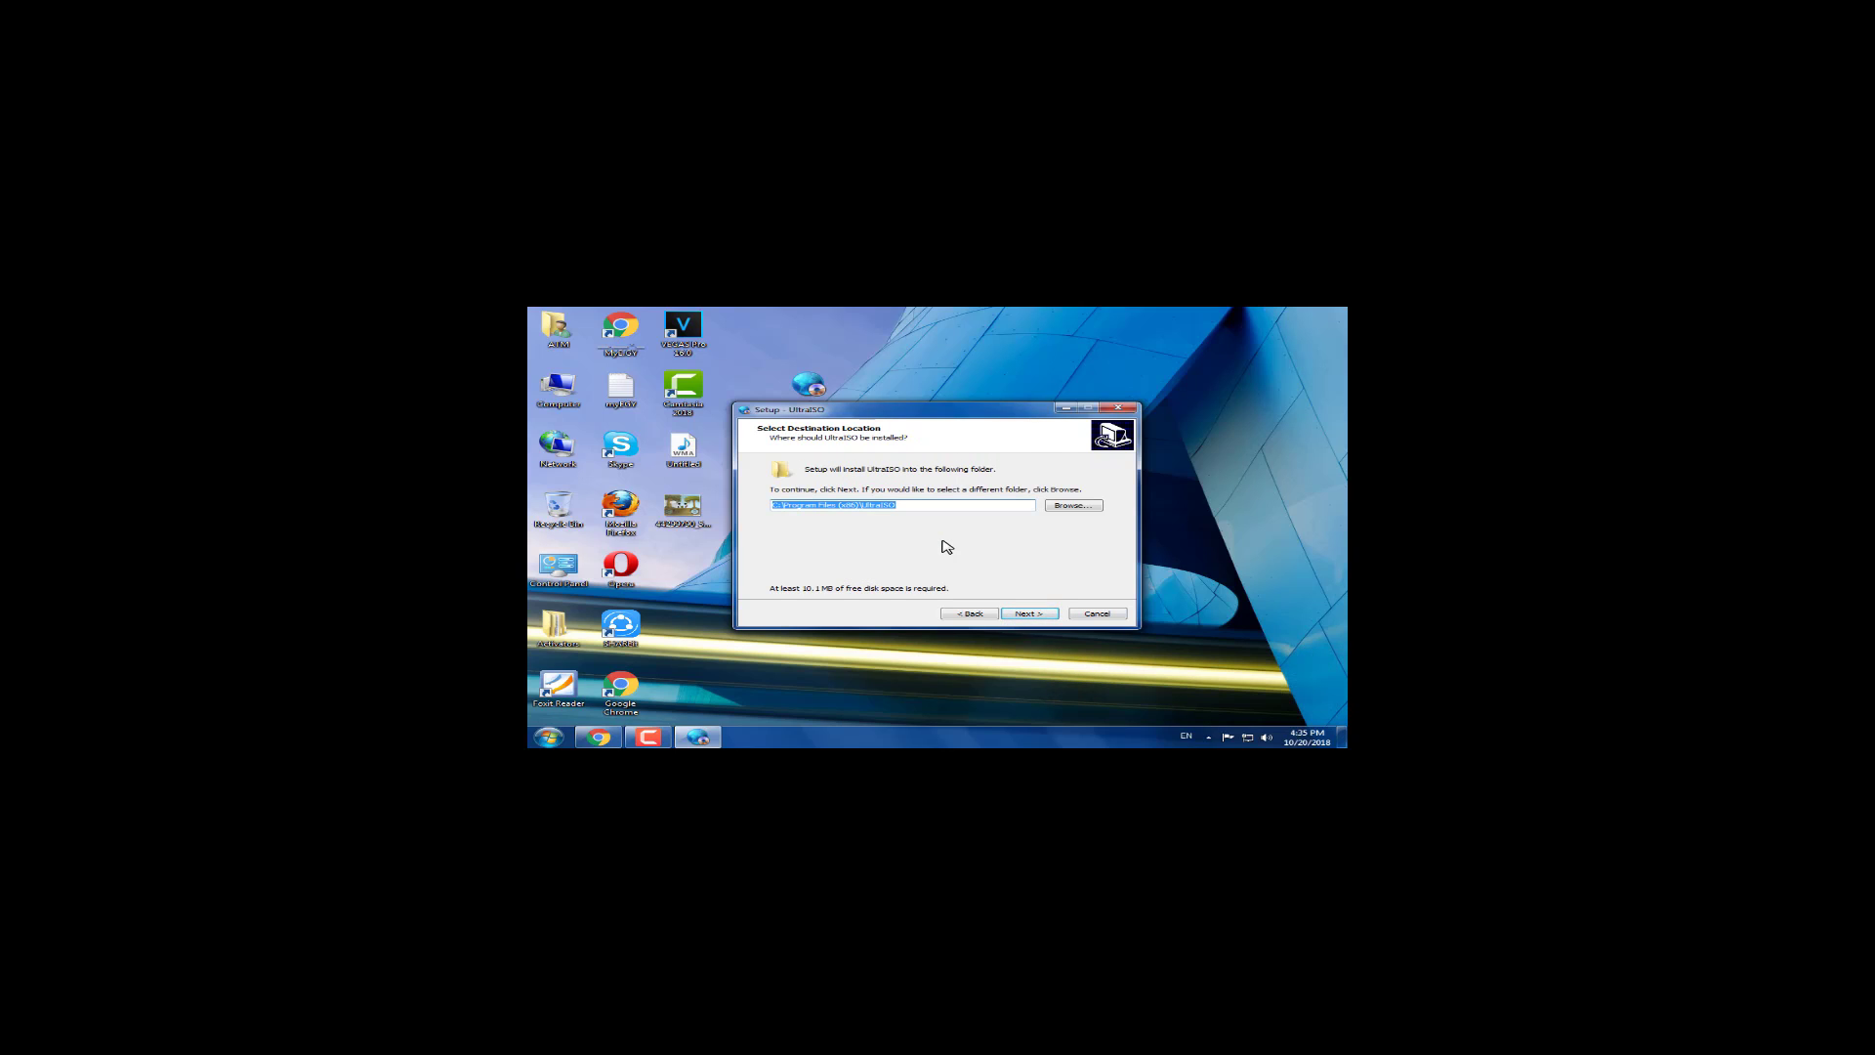
key("Return")
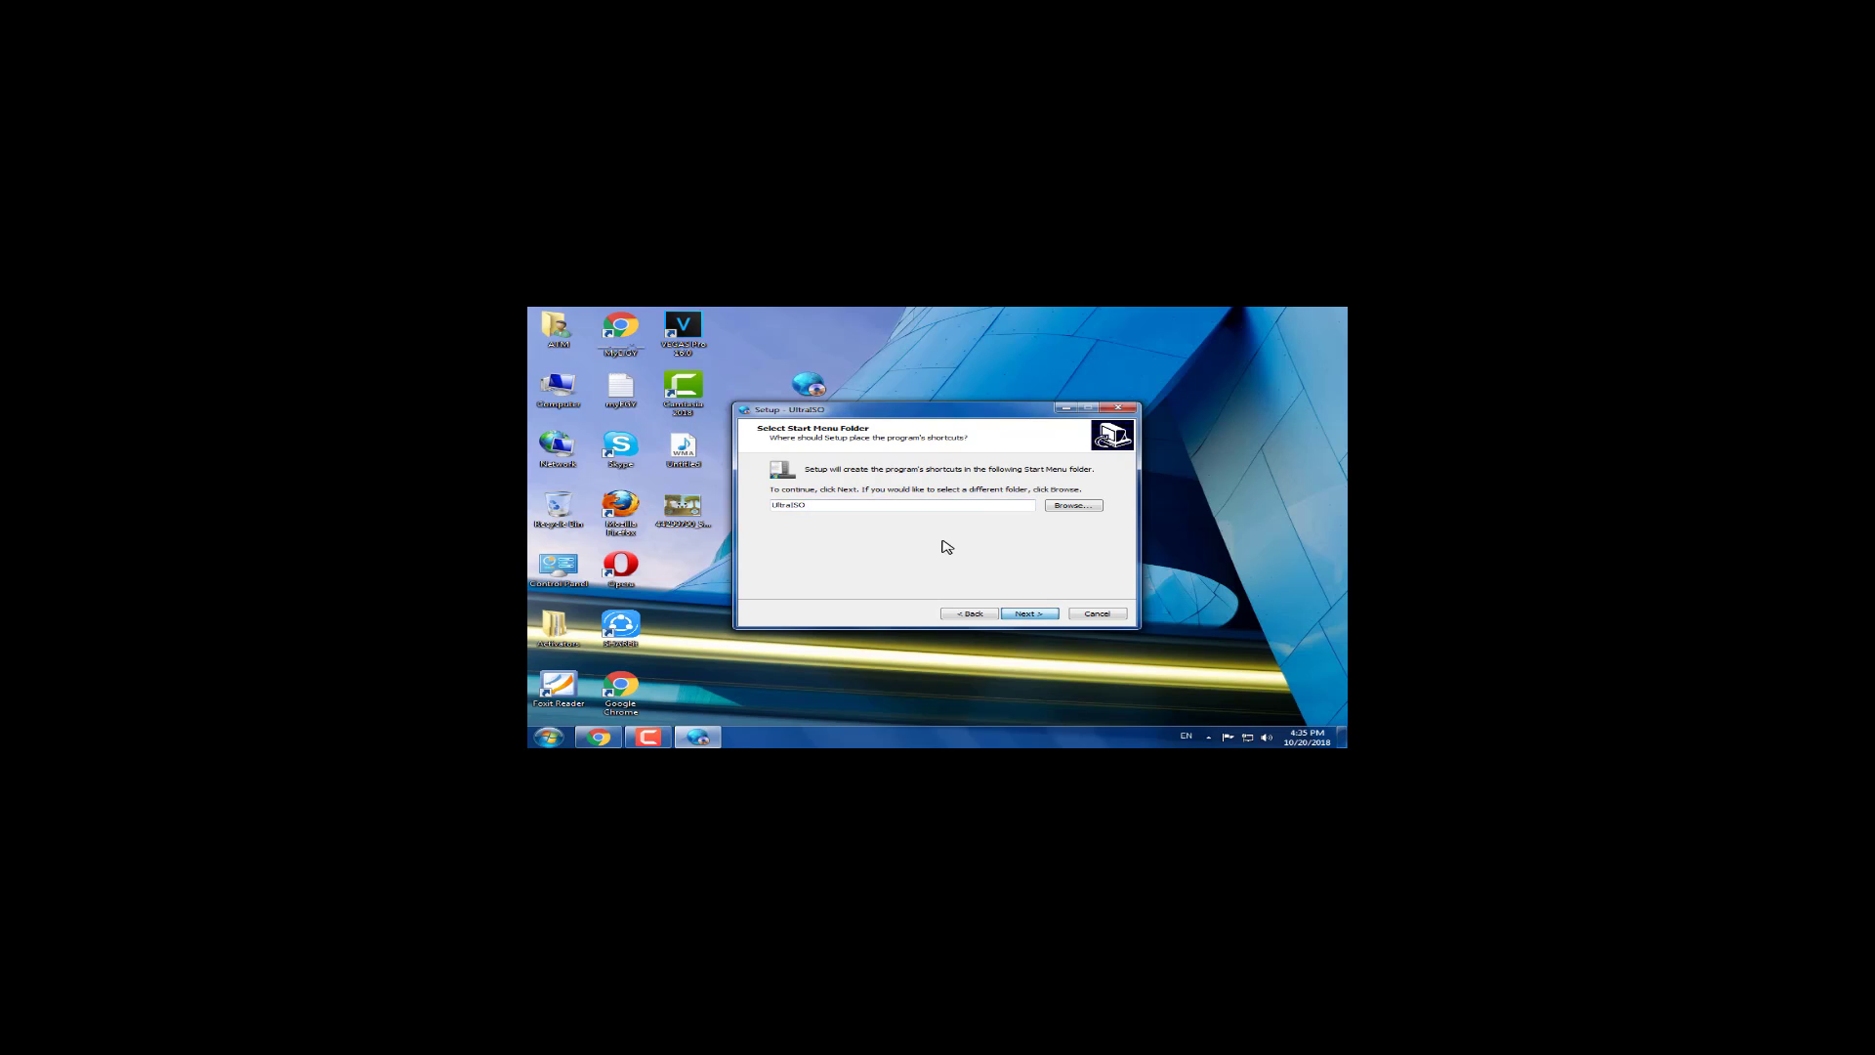
key("Return")
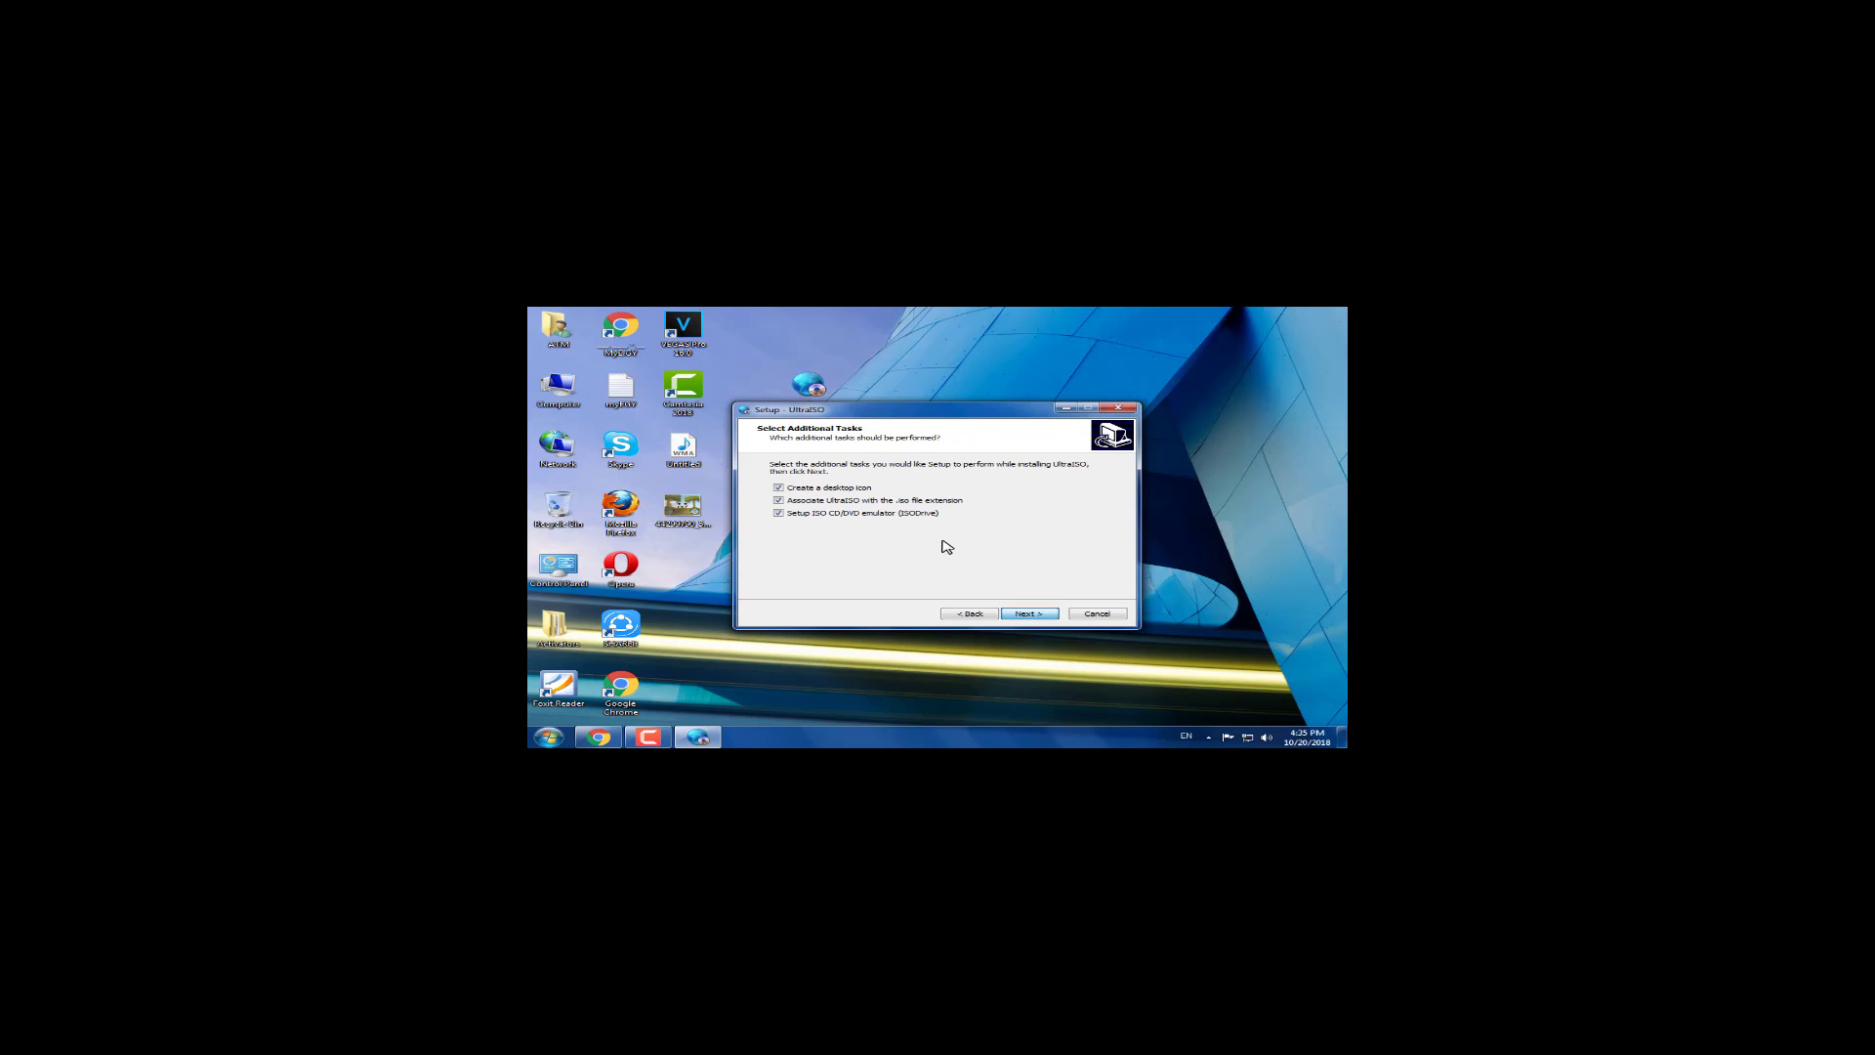
key("Return")
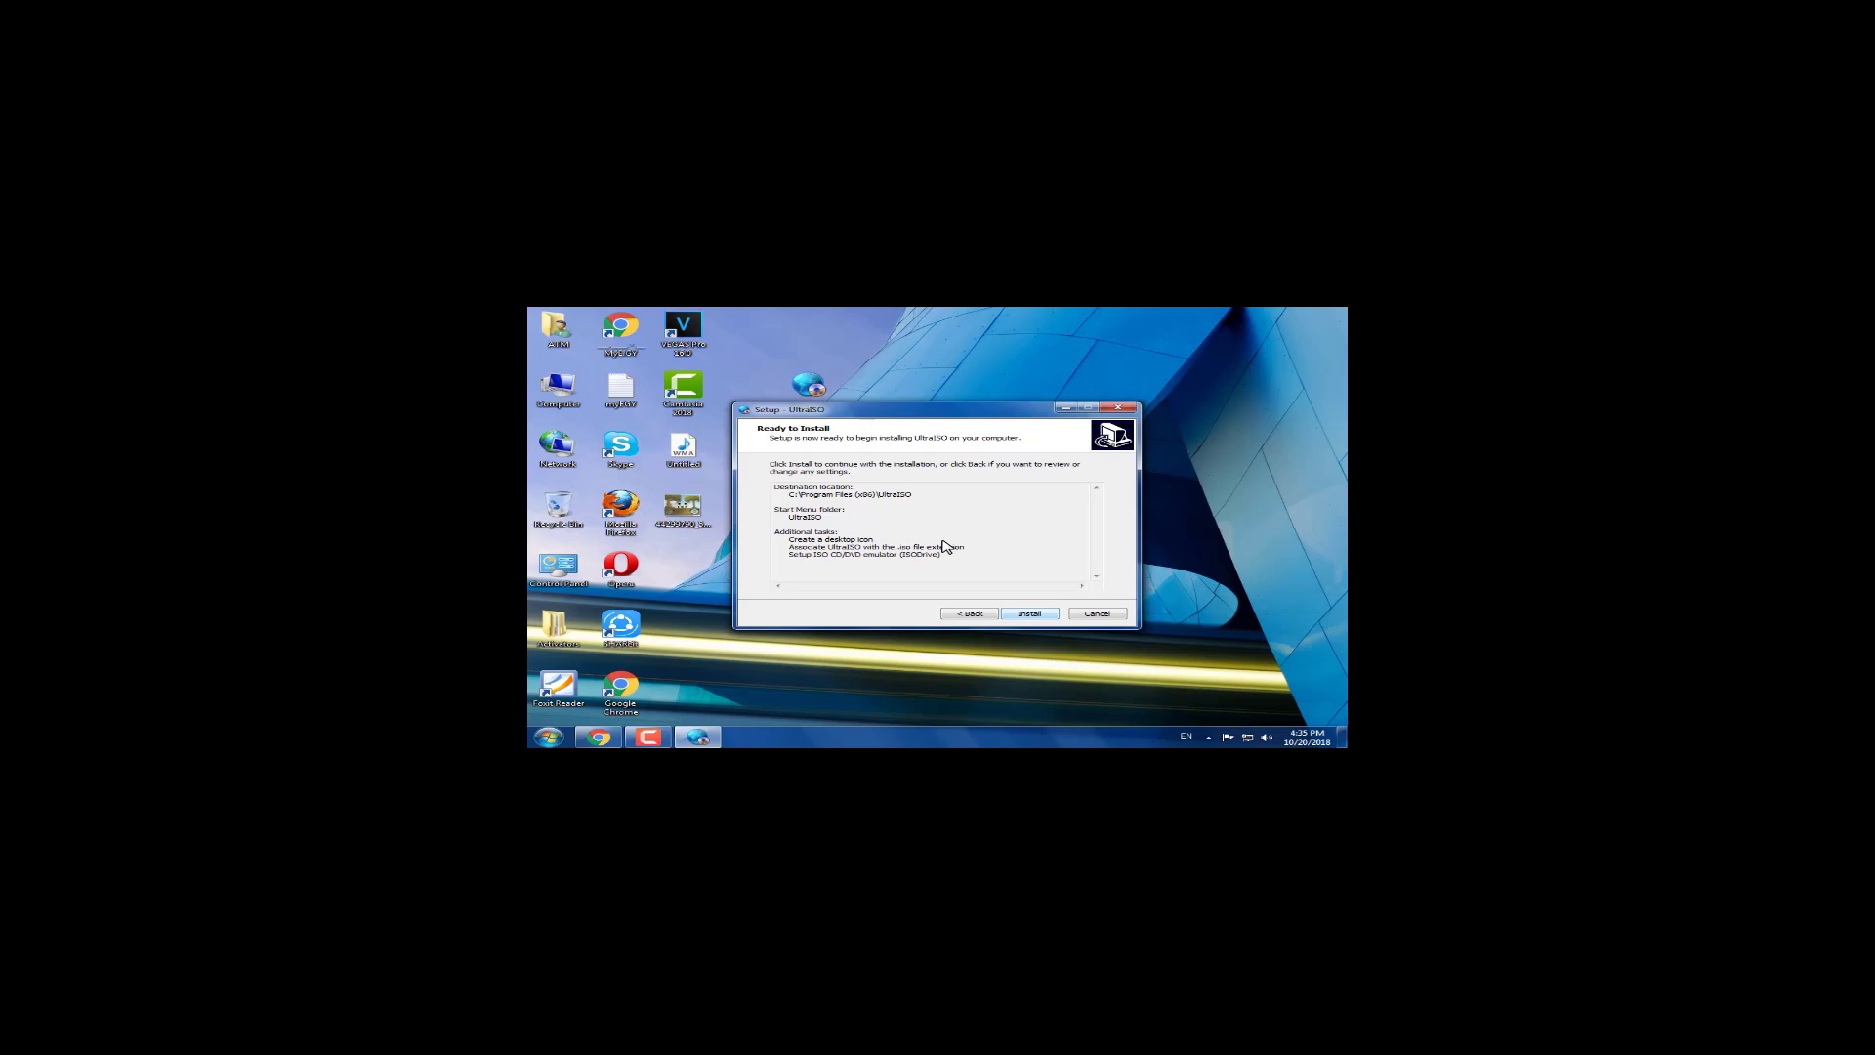
key("Return")
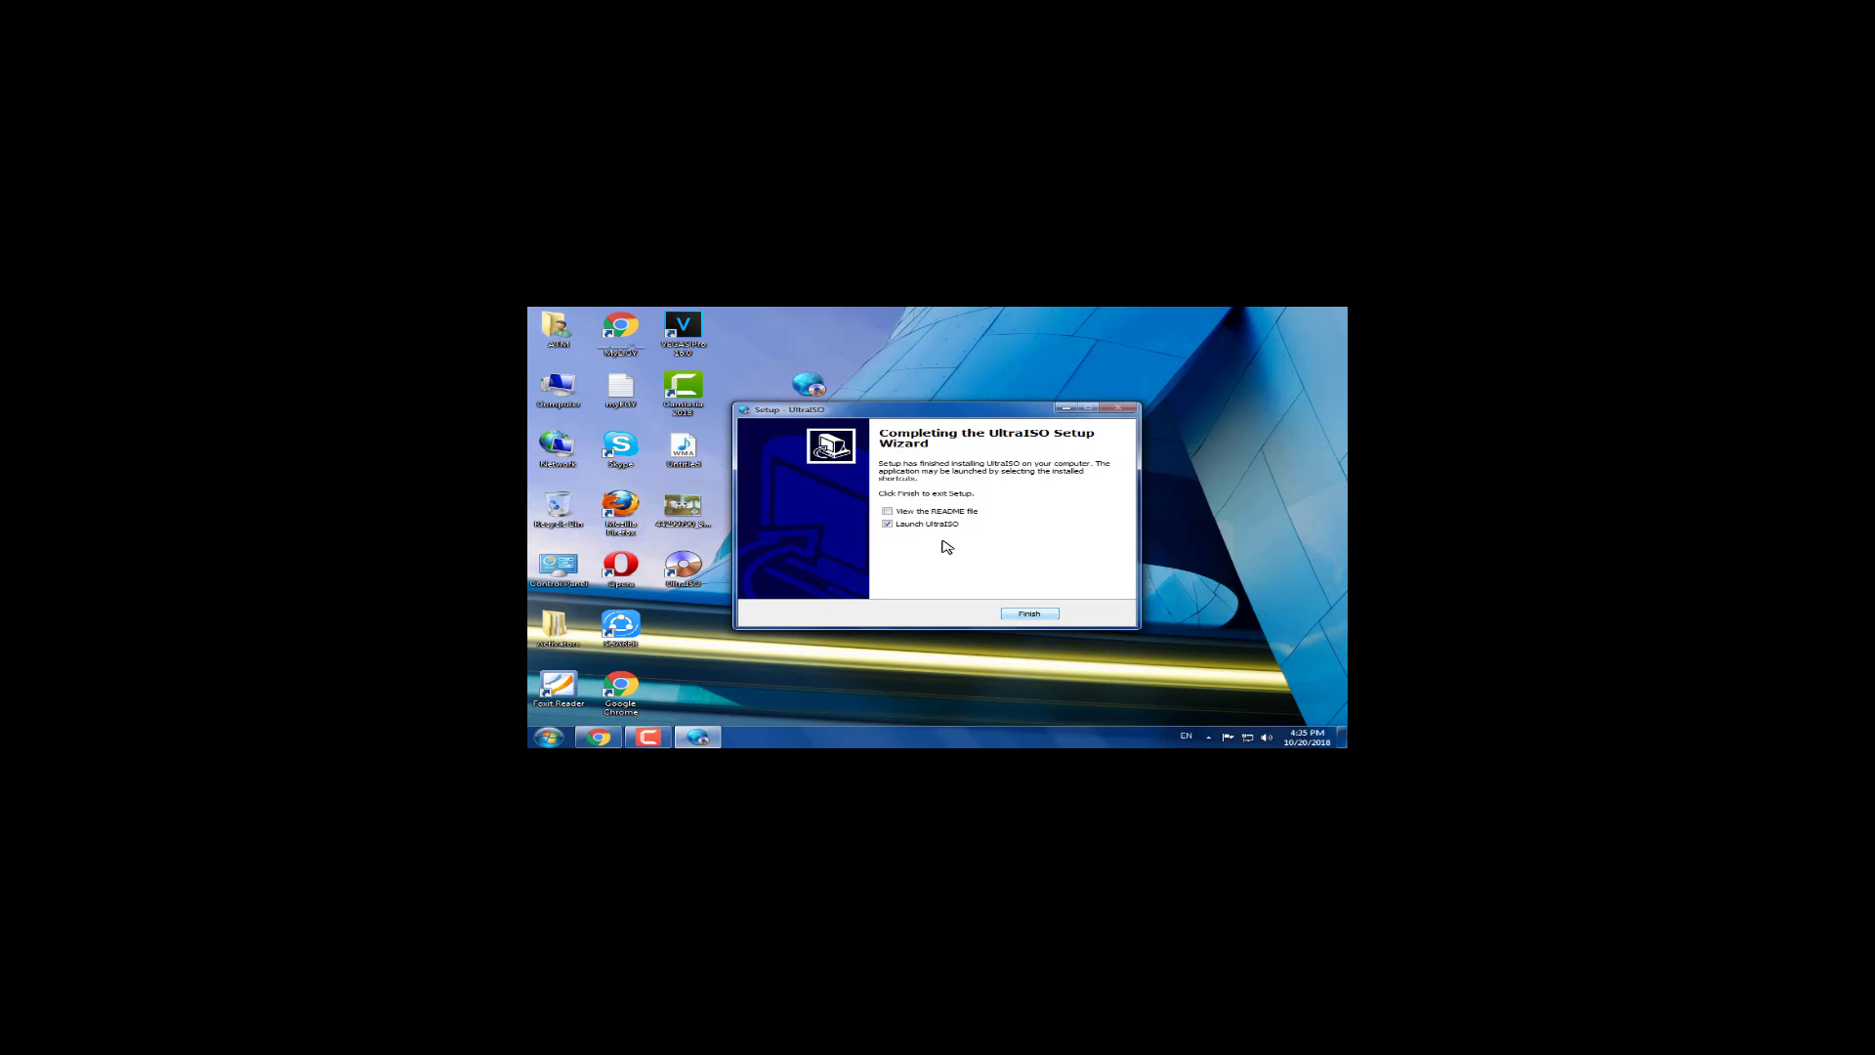
Step: Finish the setup wizard with Launch UltraISO enabled and continue with the trial version
key("Return")
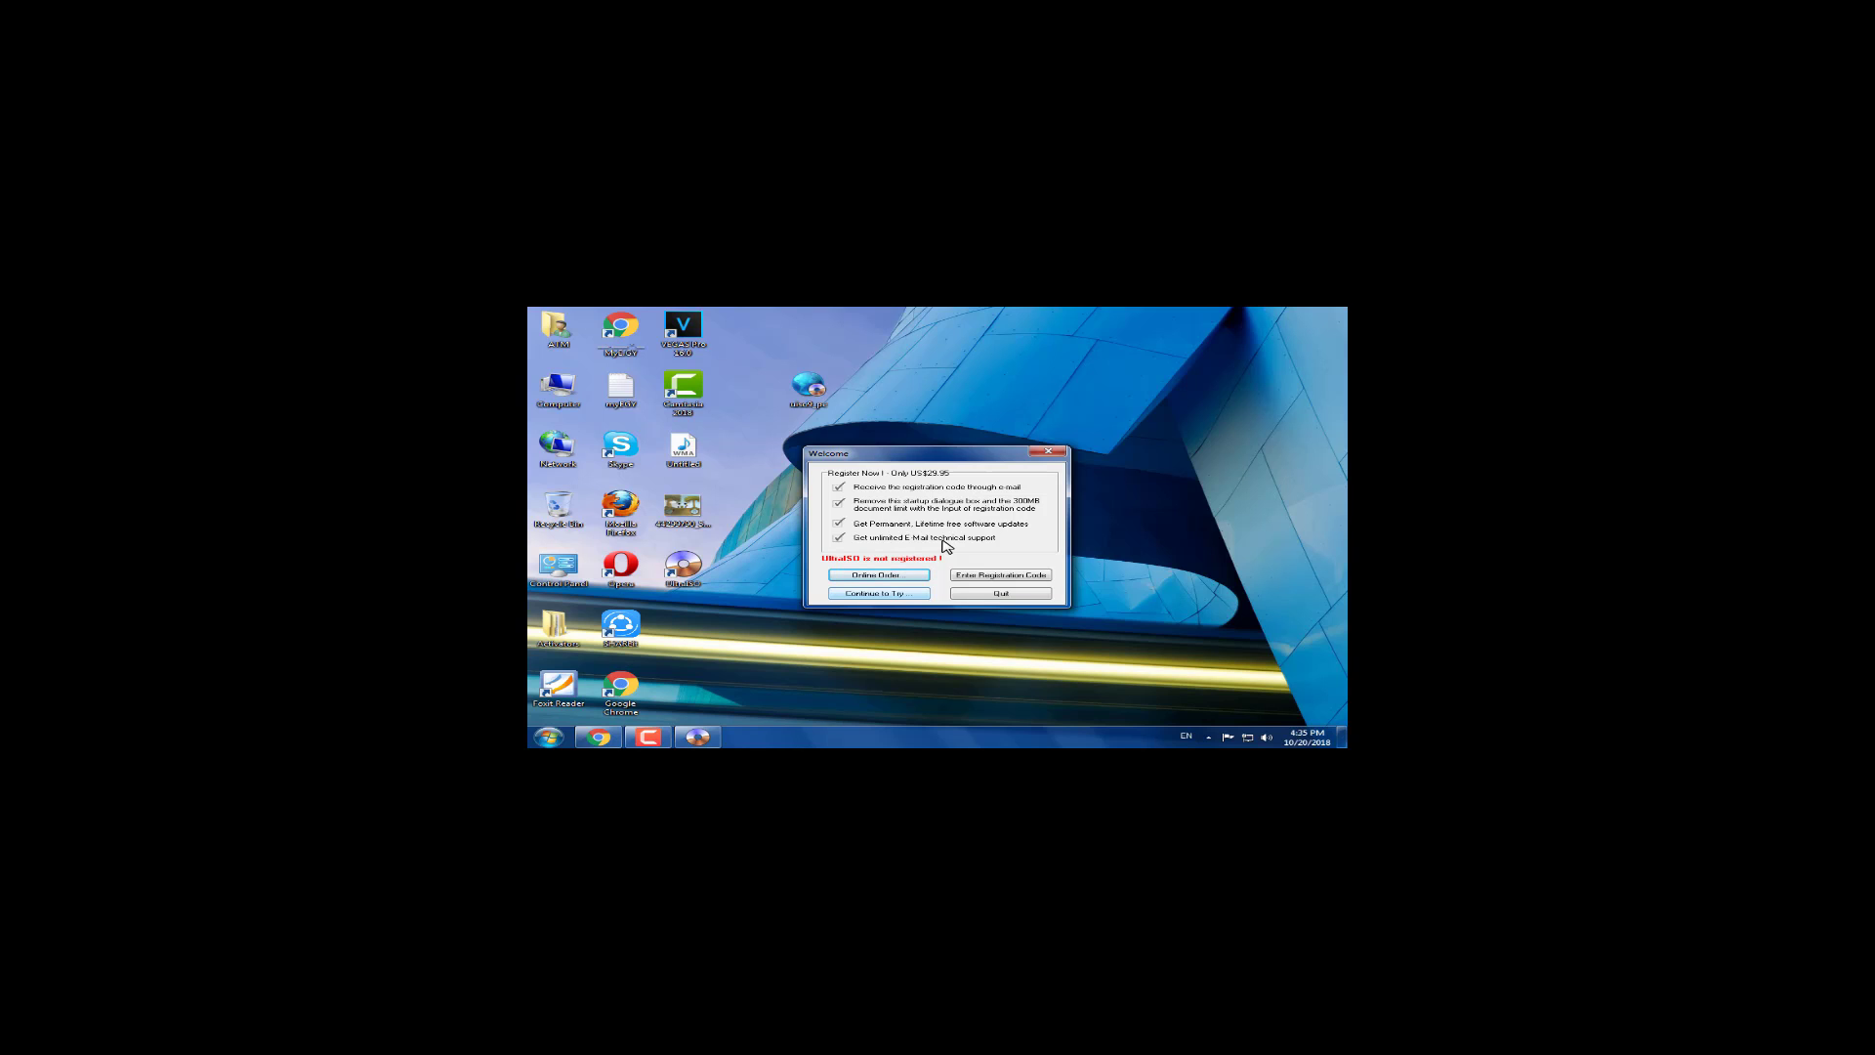
key("Tab")
key("Return")
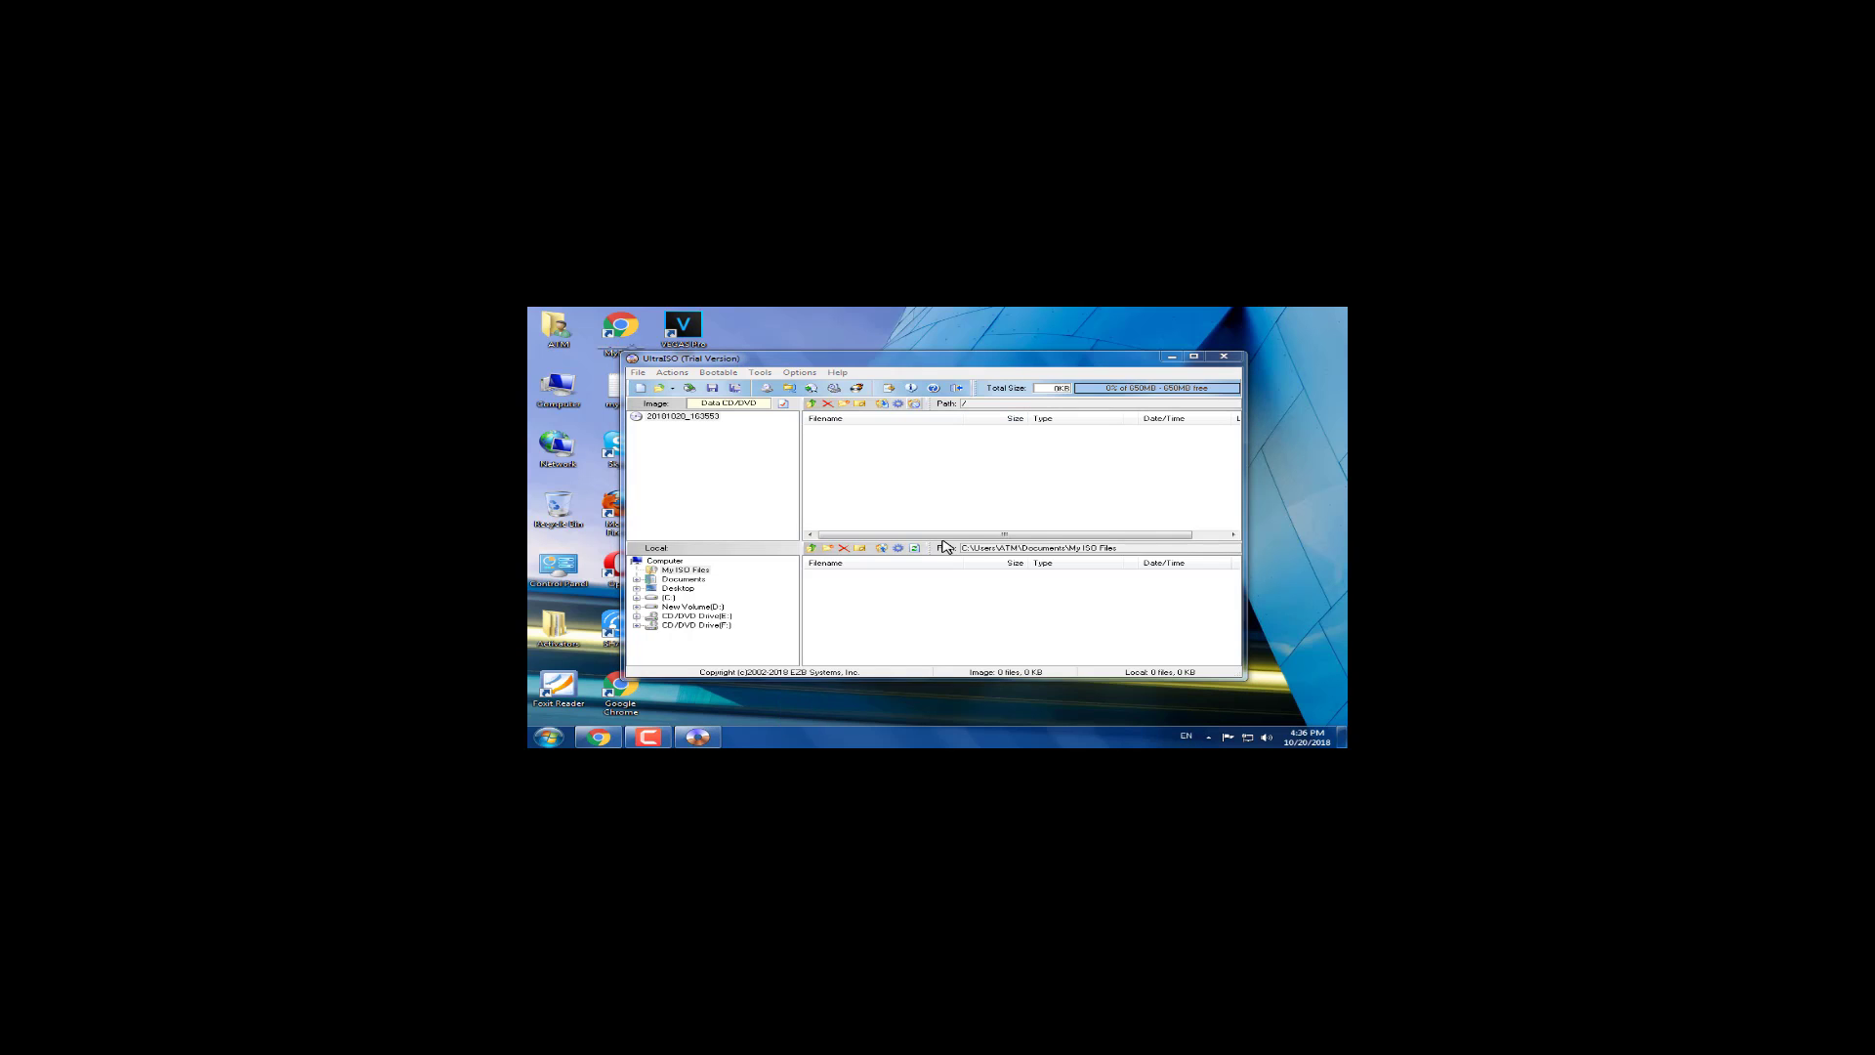
Step: Open the Computer window and dismiss the AutoPlay and color scheme prompts
double_click(560, 390)
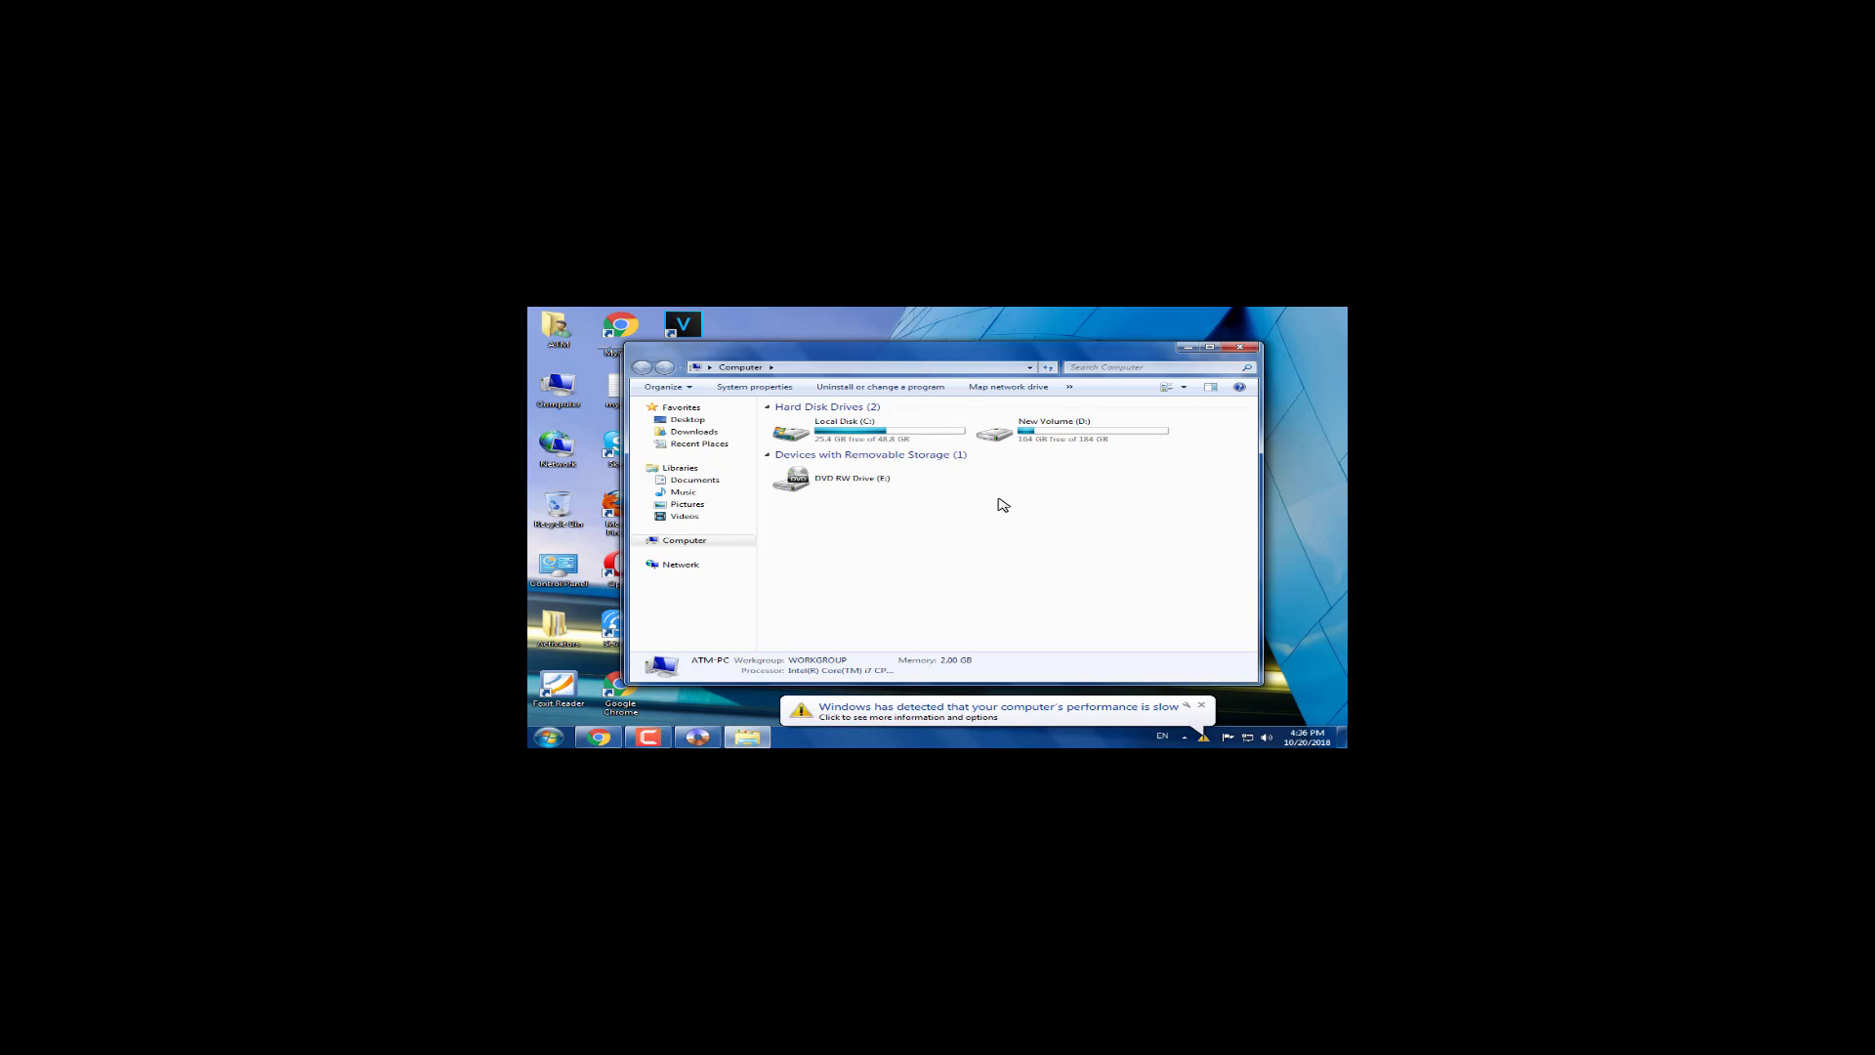
left_click(1099, 712)
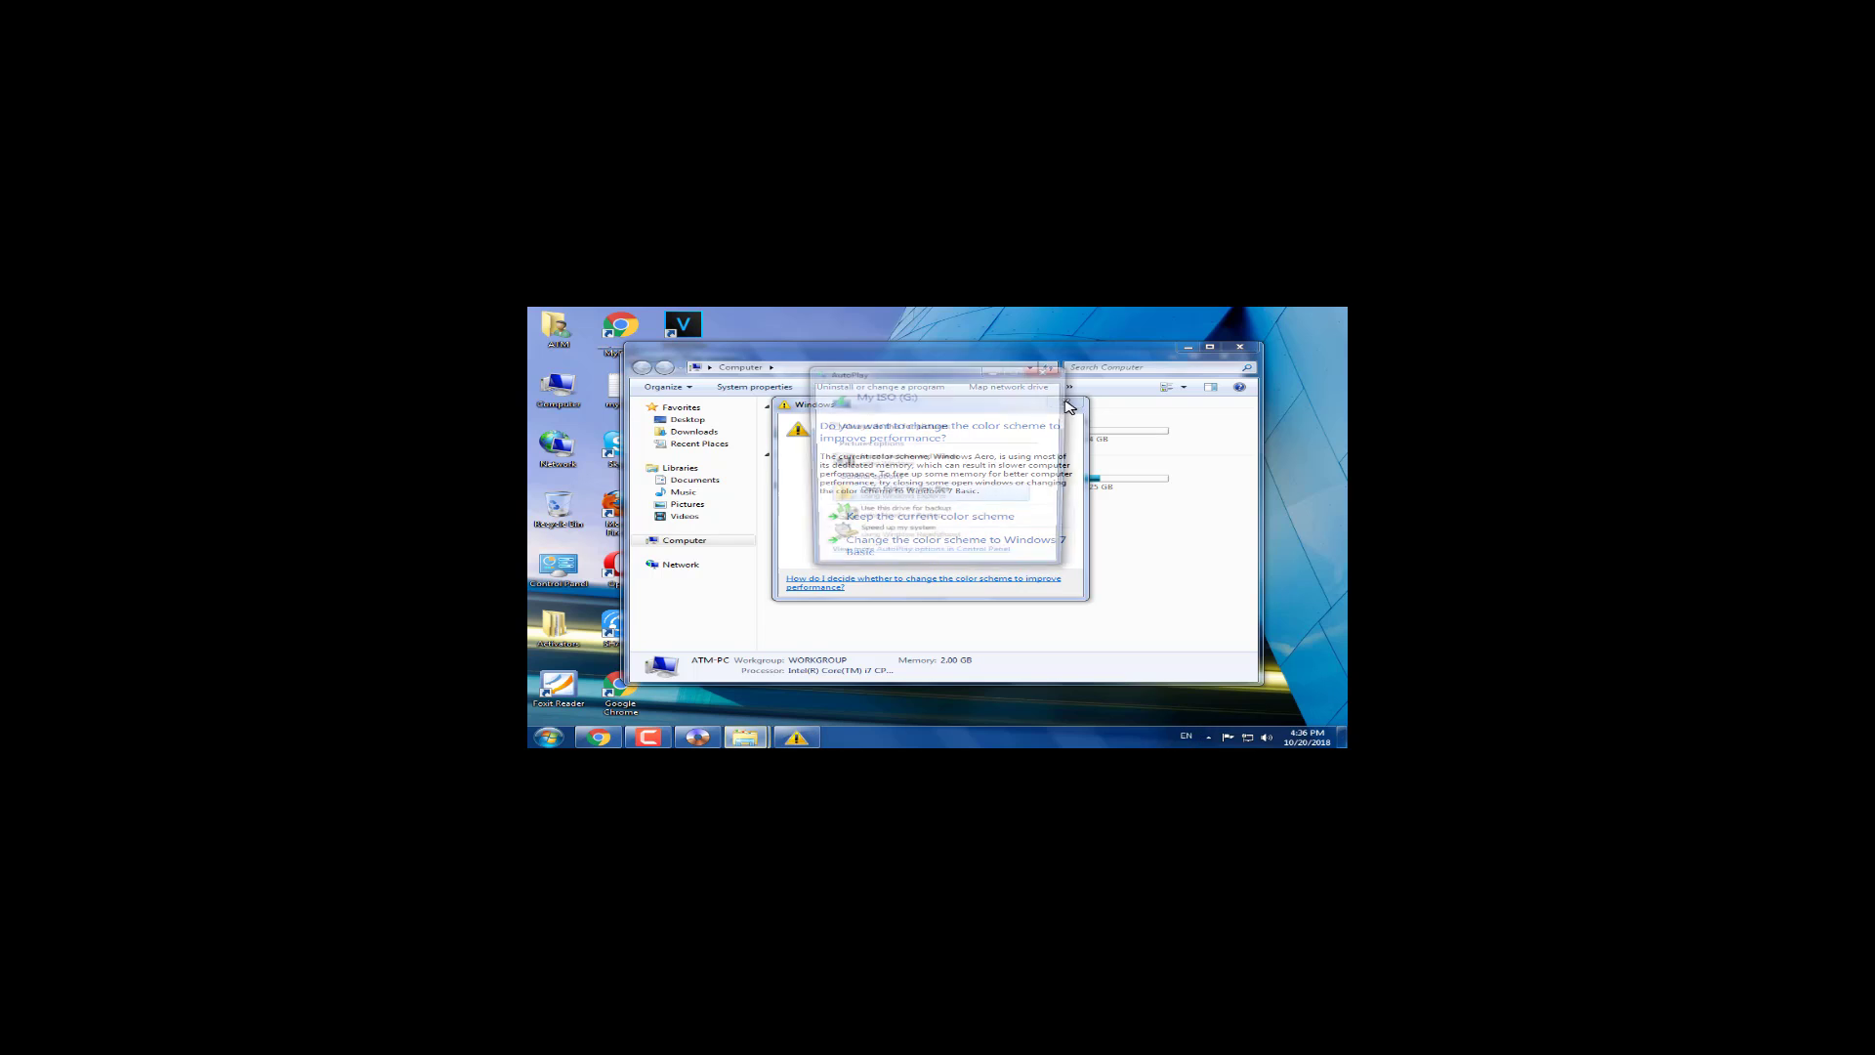
left_click(1046, 371)
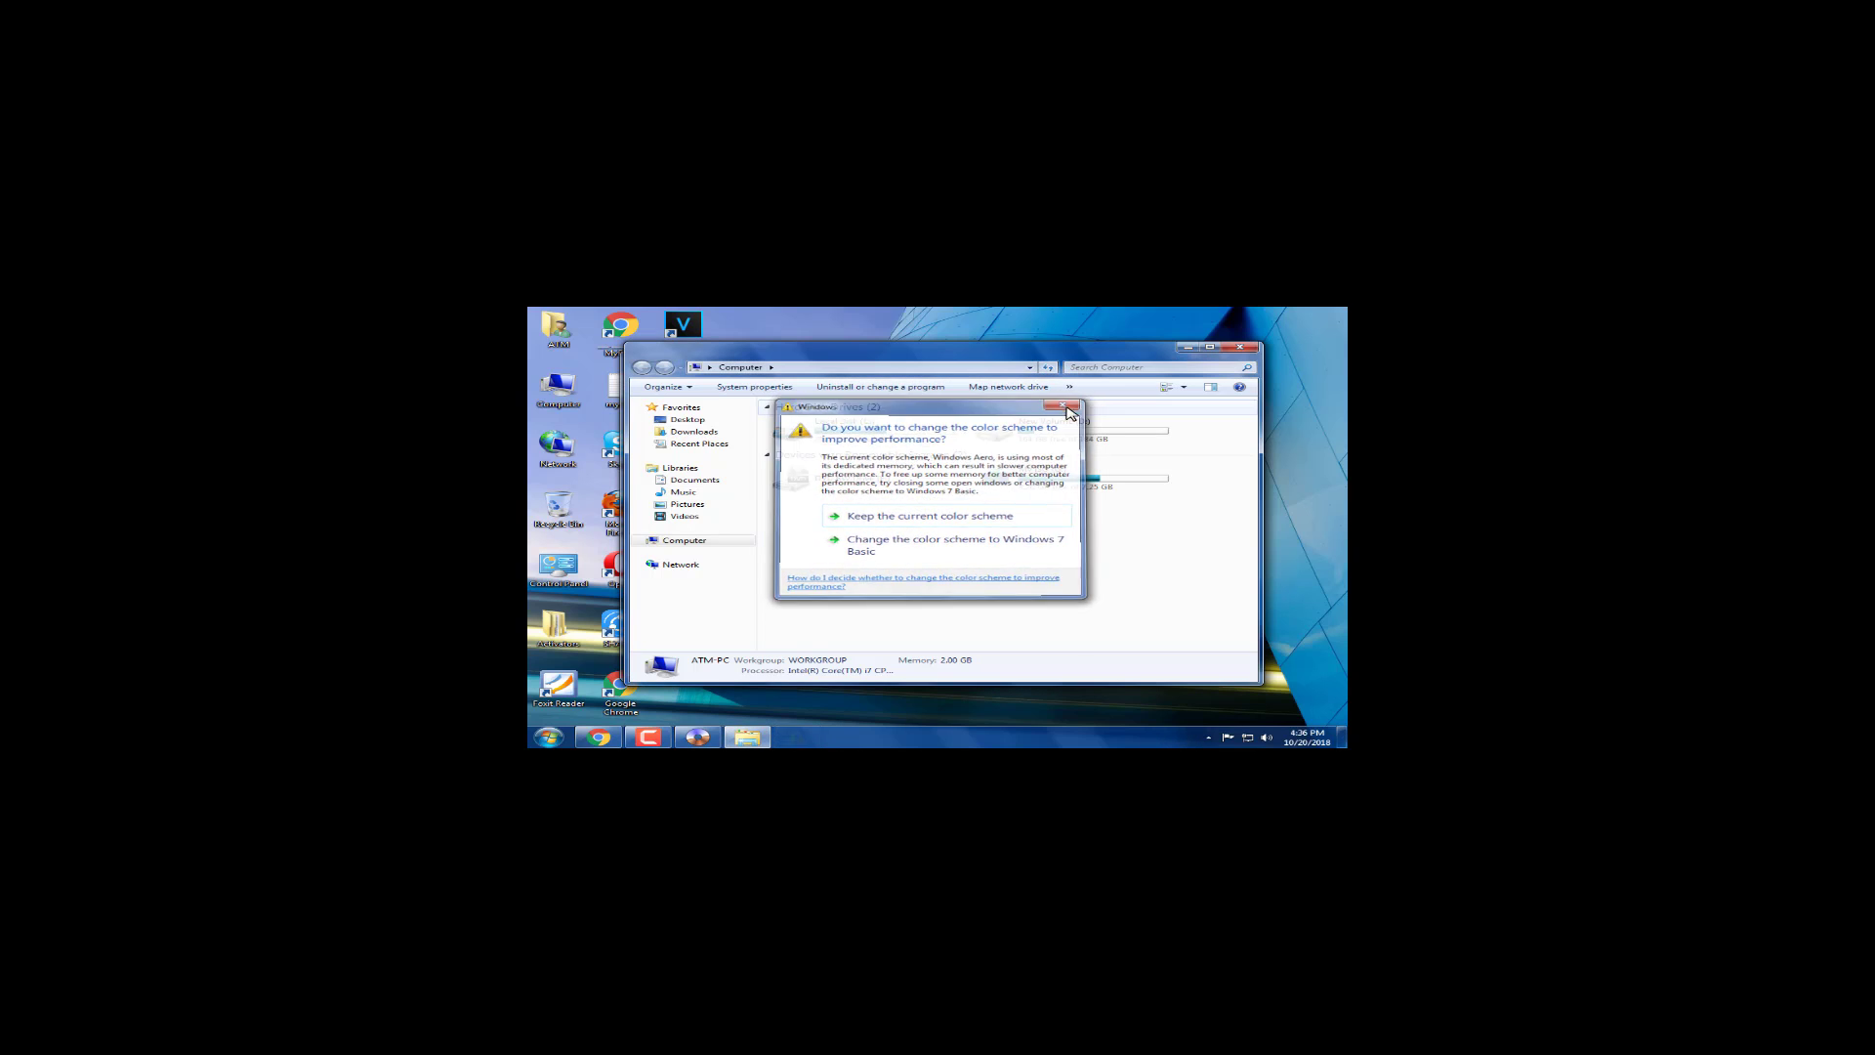
left_click(1075, 403)
Step: Quick-format the My ISO (G:) removable drive as FAT32 and close the Computer window
right_click(1035, 483)
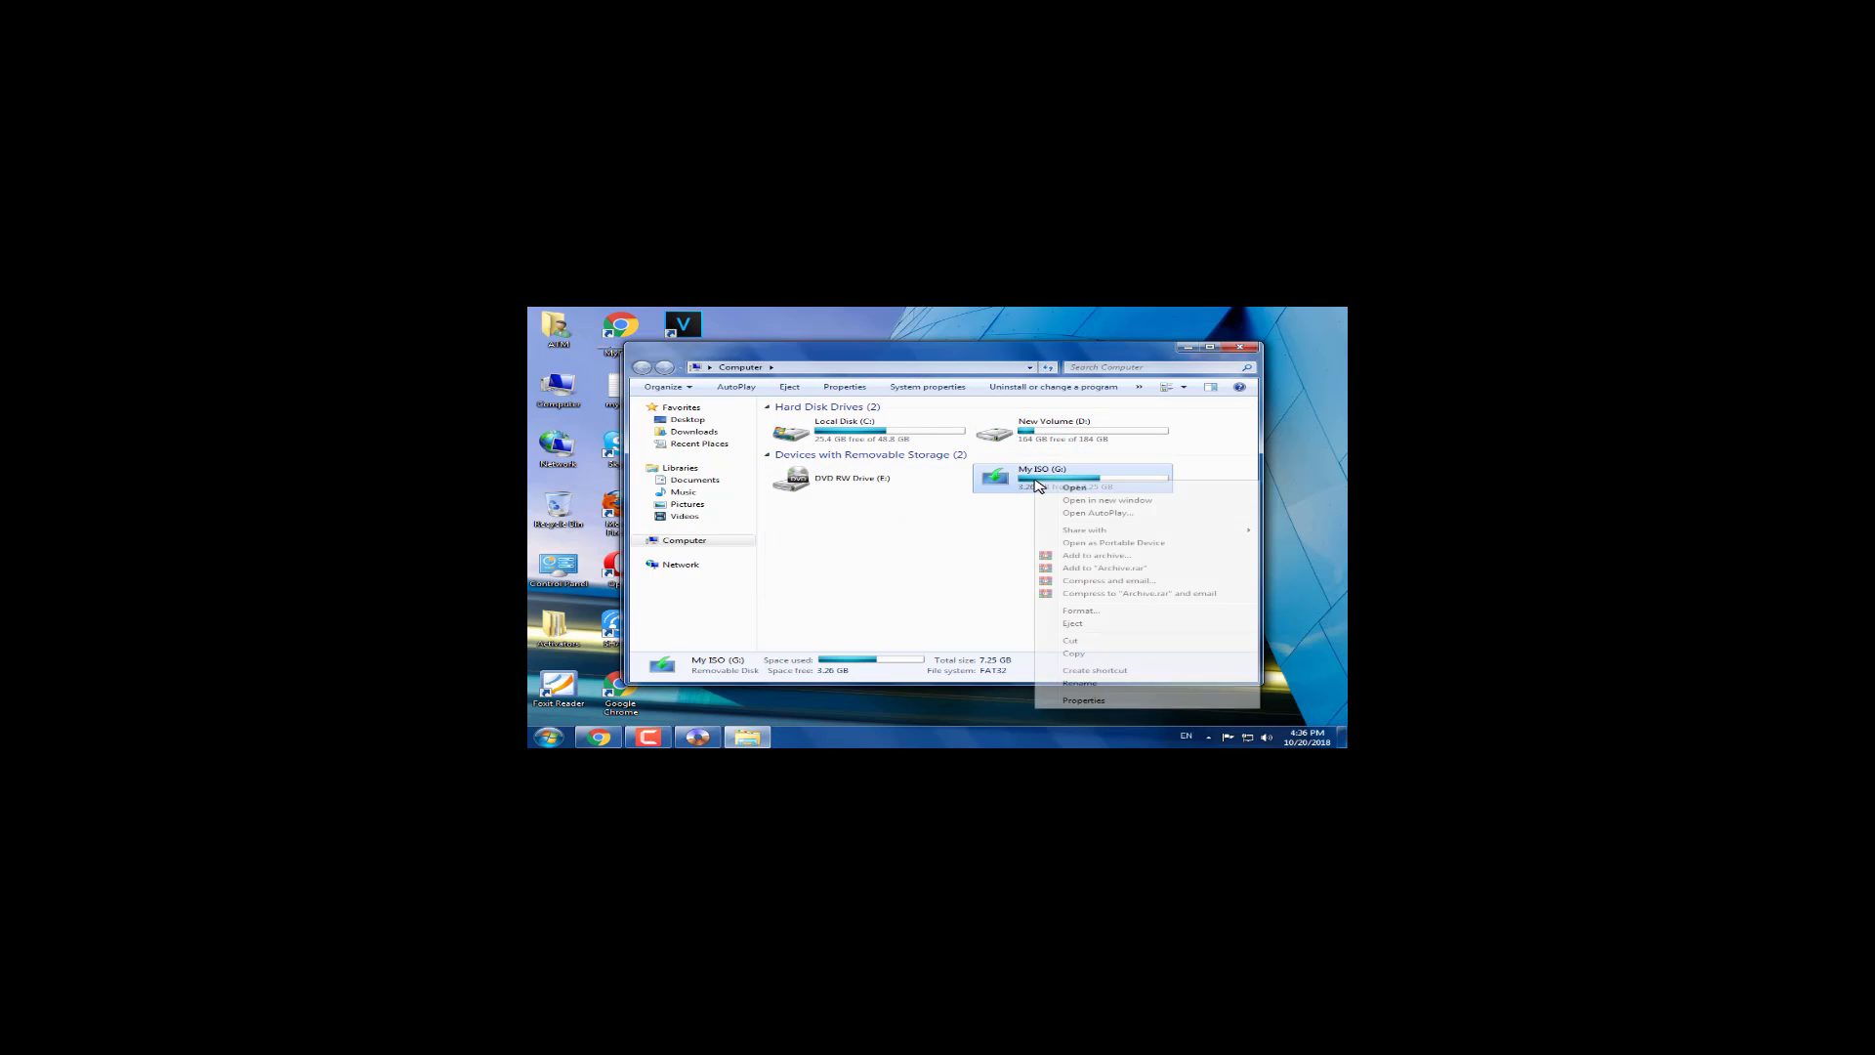
left_click(1081, 612)
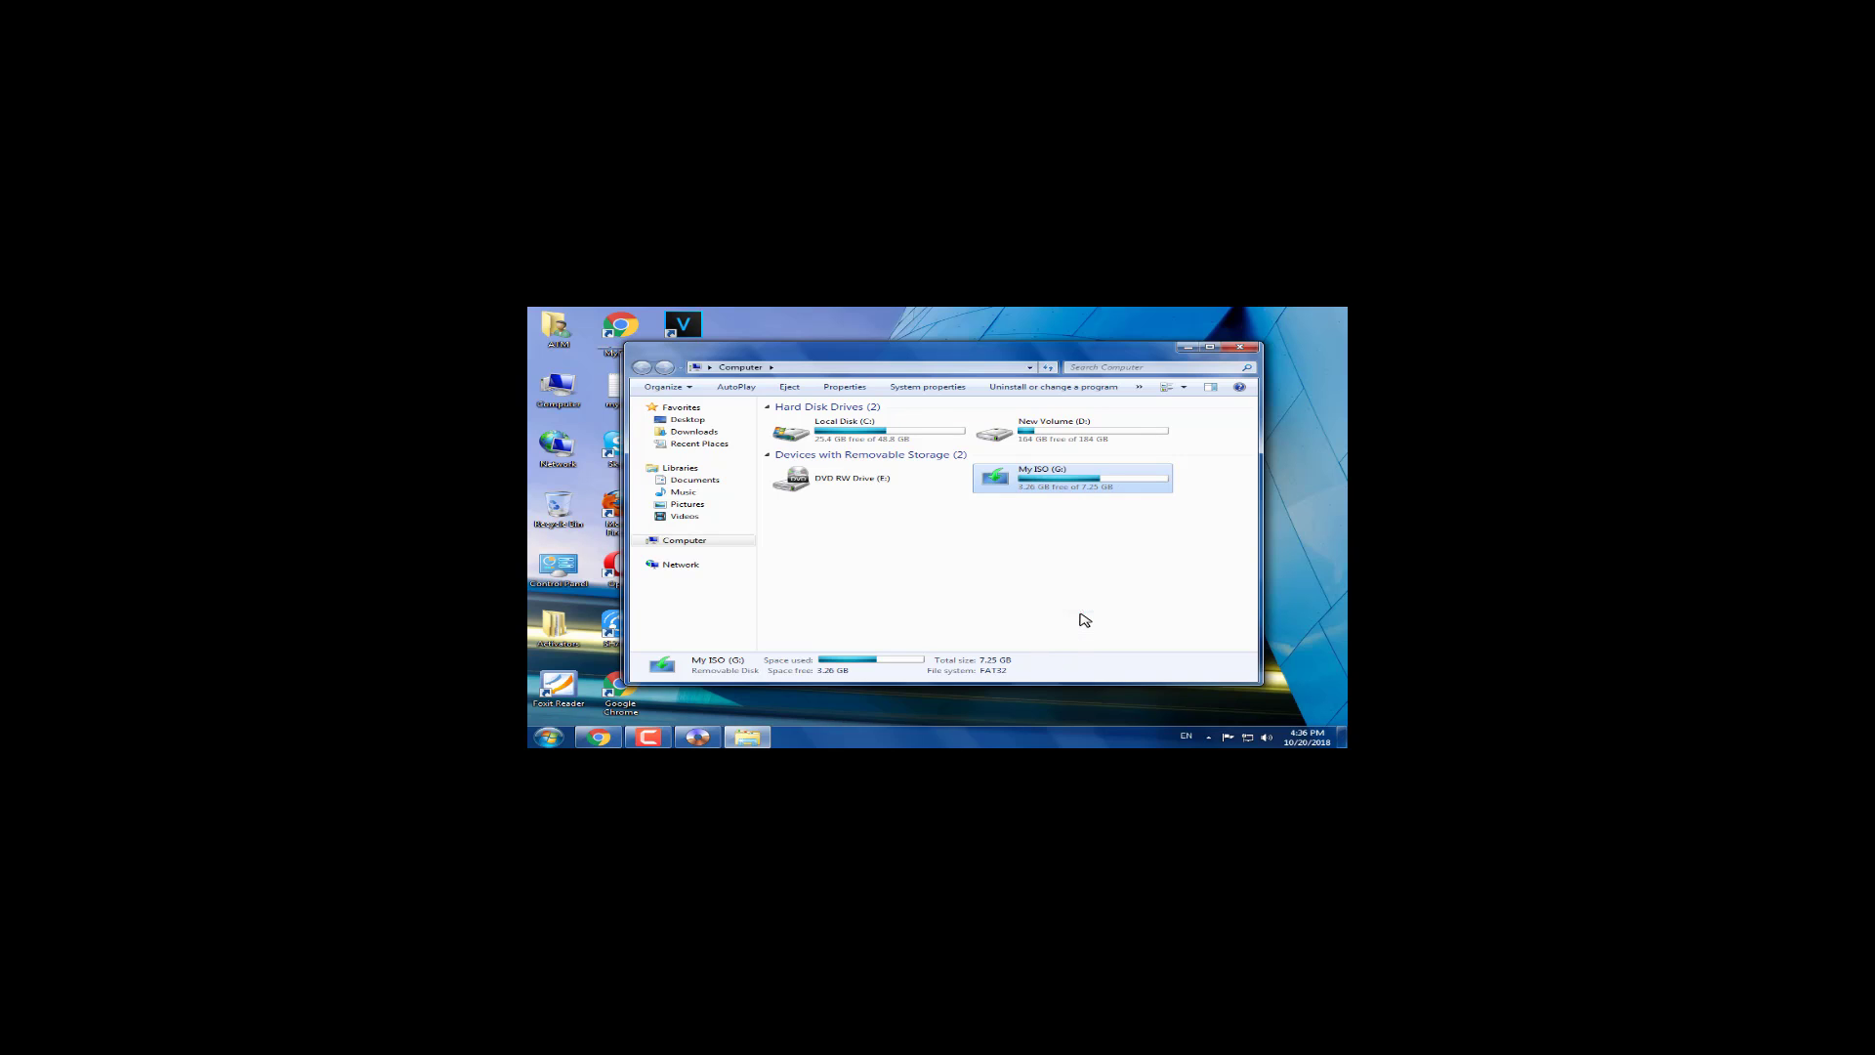
left_click(796, 679)
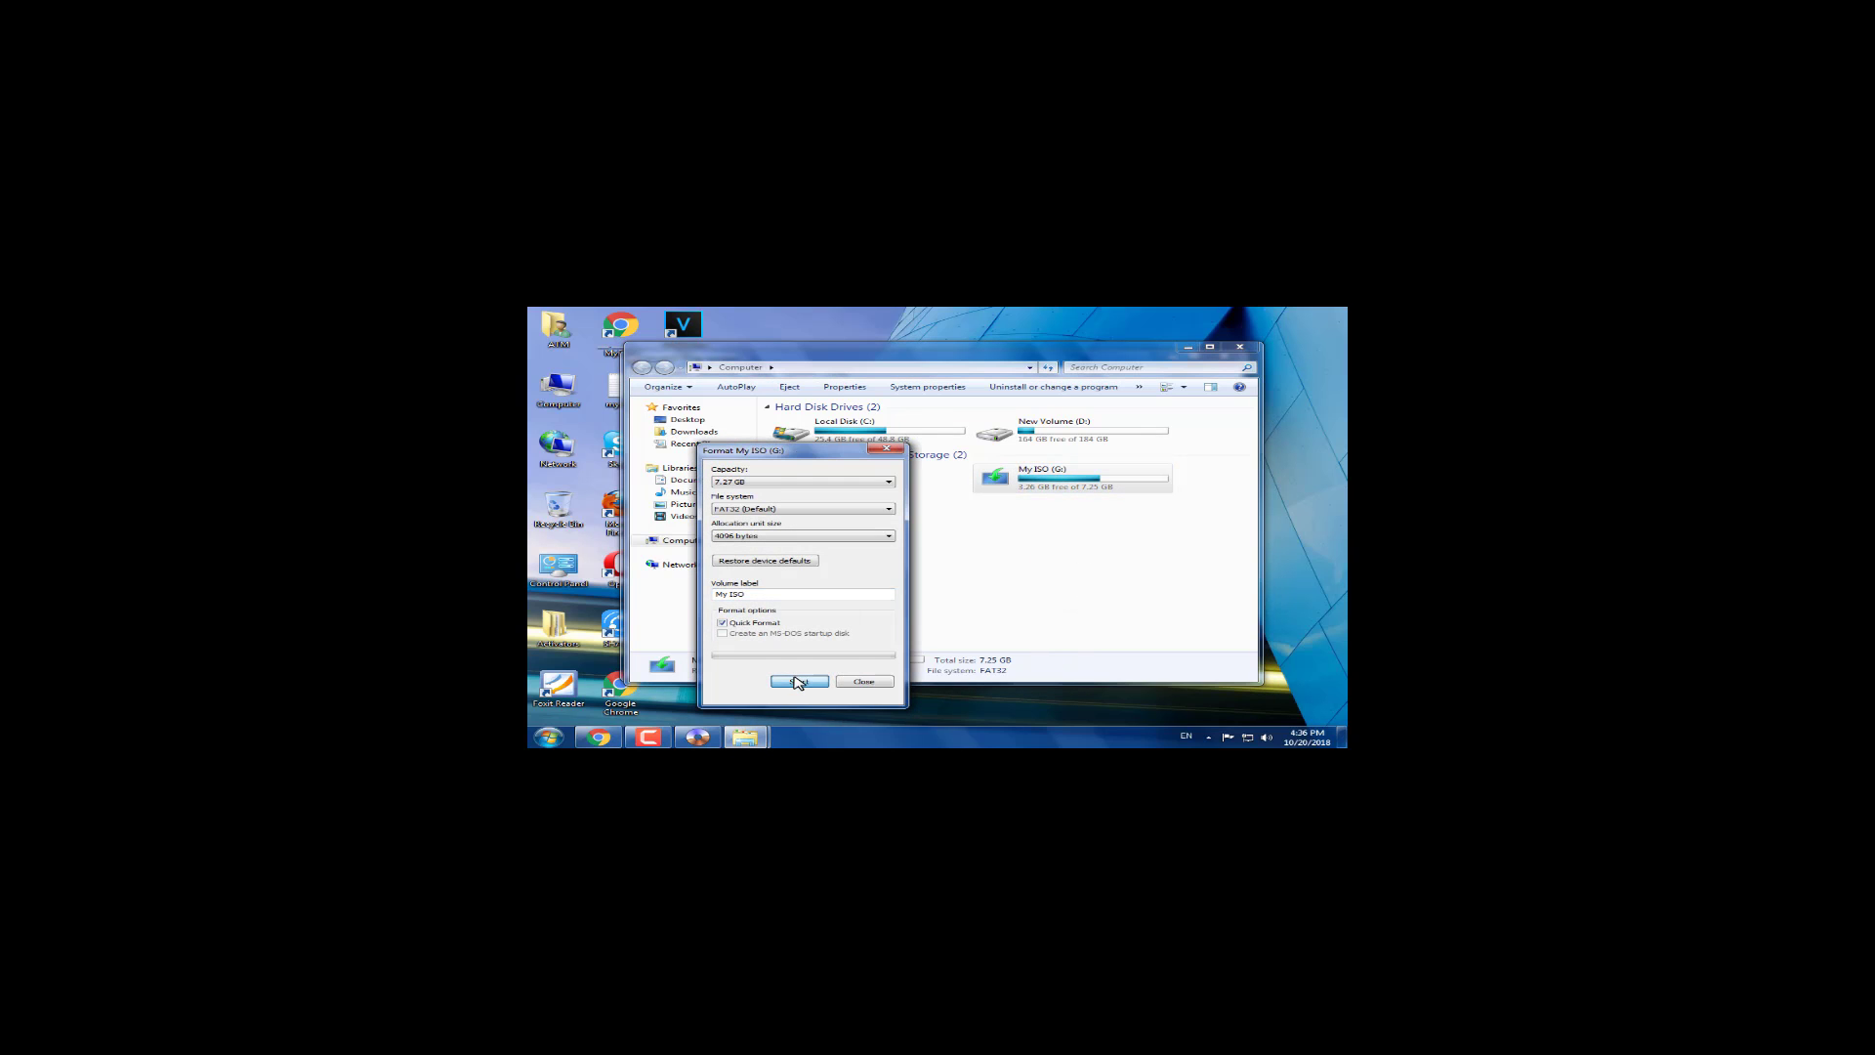
left_click(987, 523)
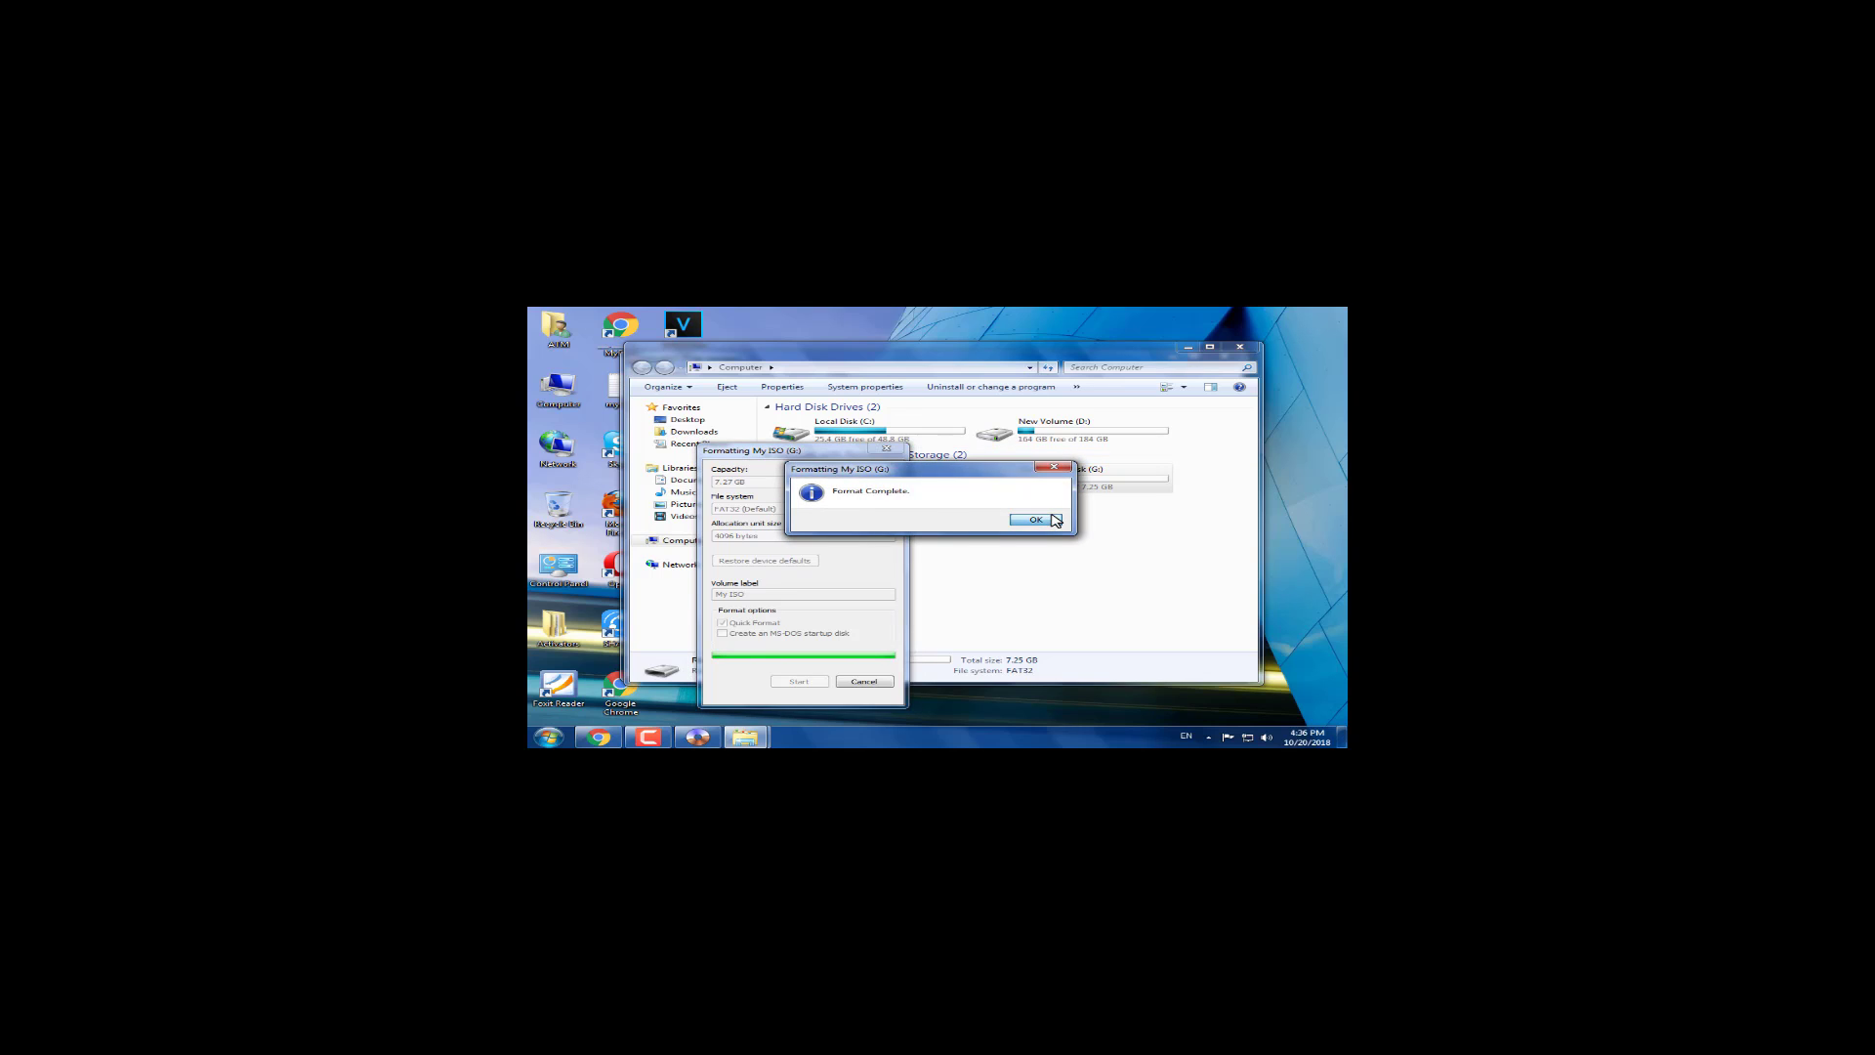
left_click(1055, 521)
left_click(877, 683)
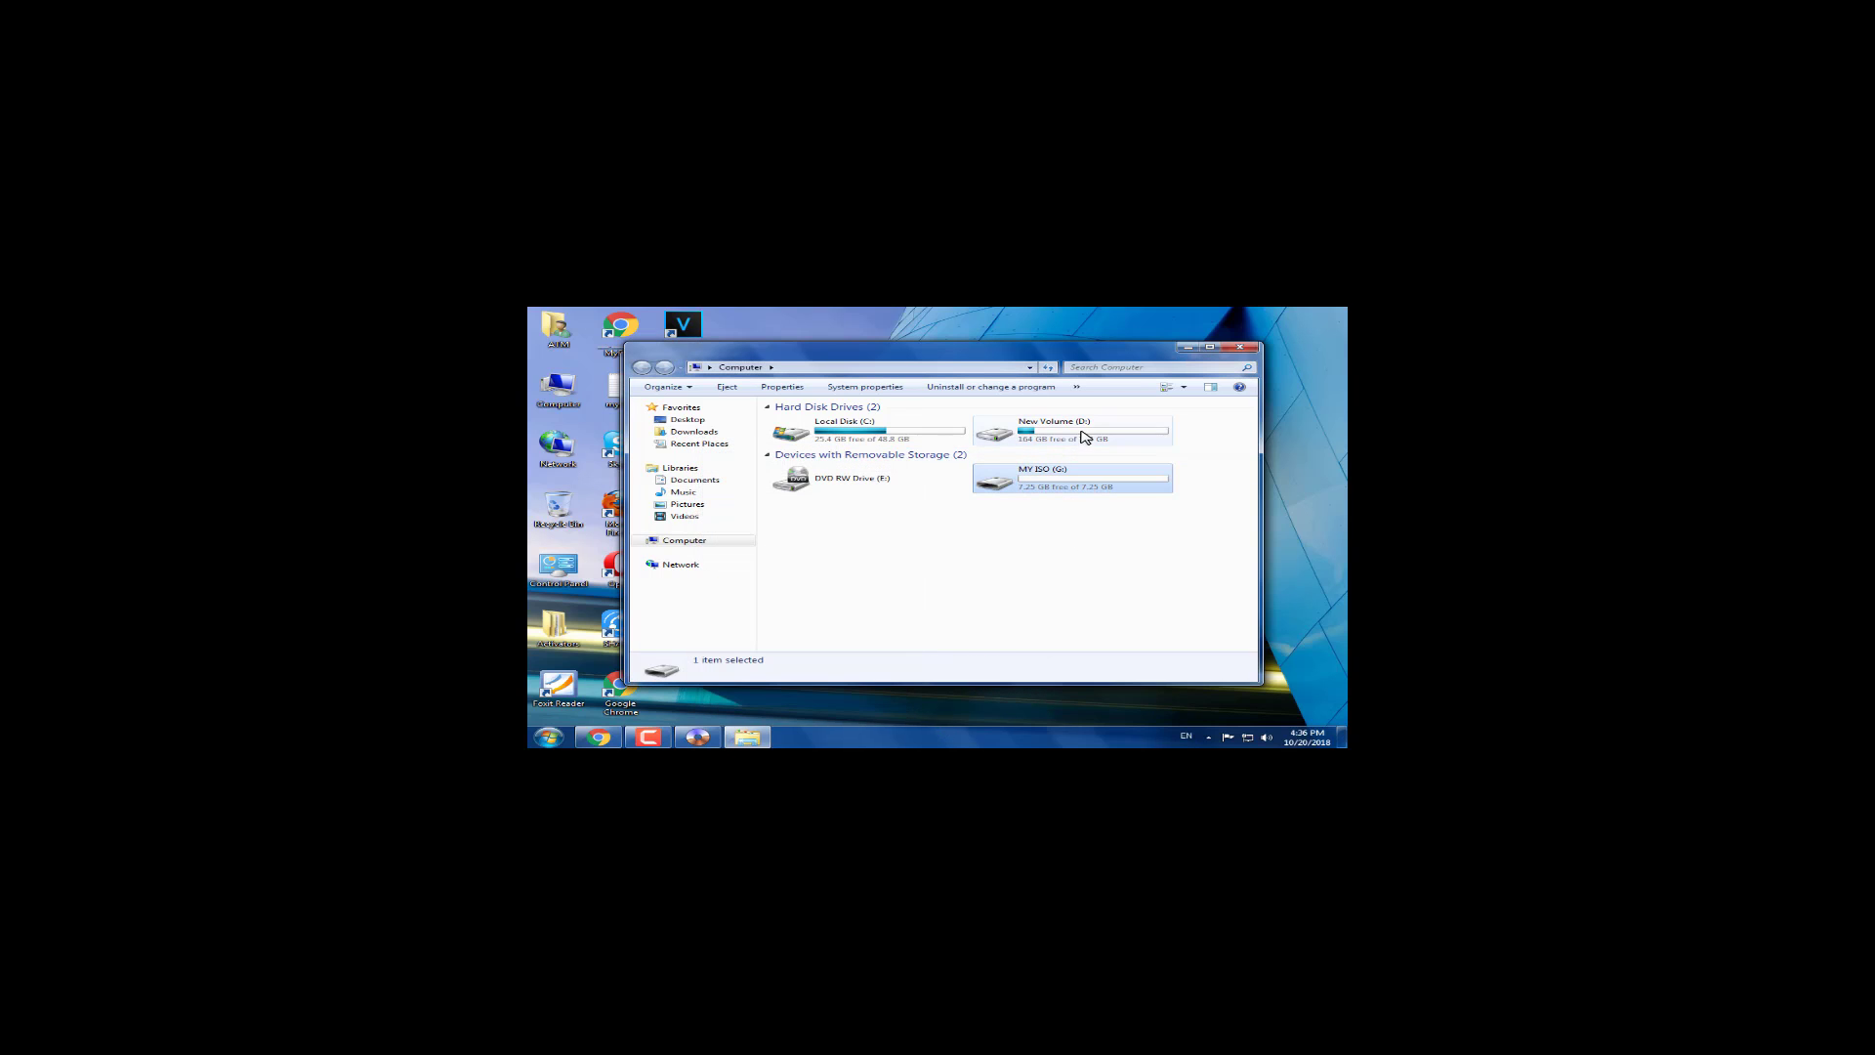
left_click(1240, 347)
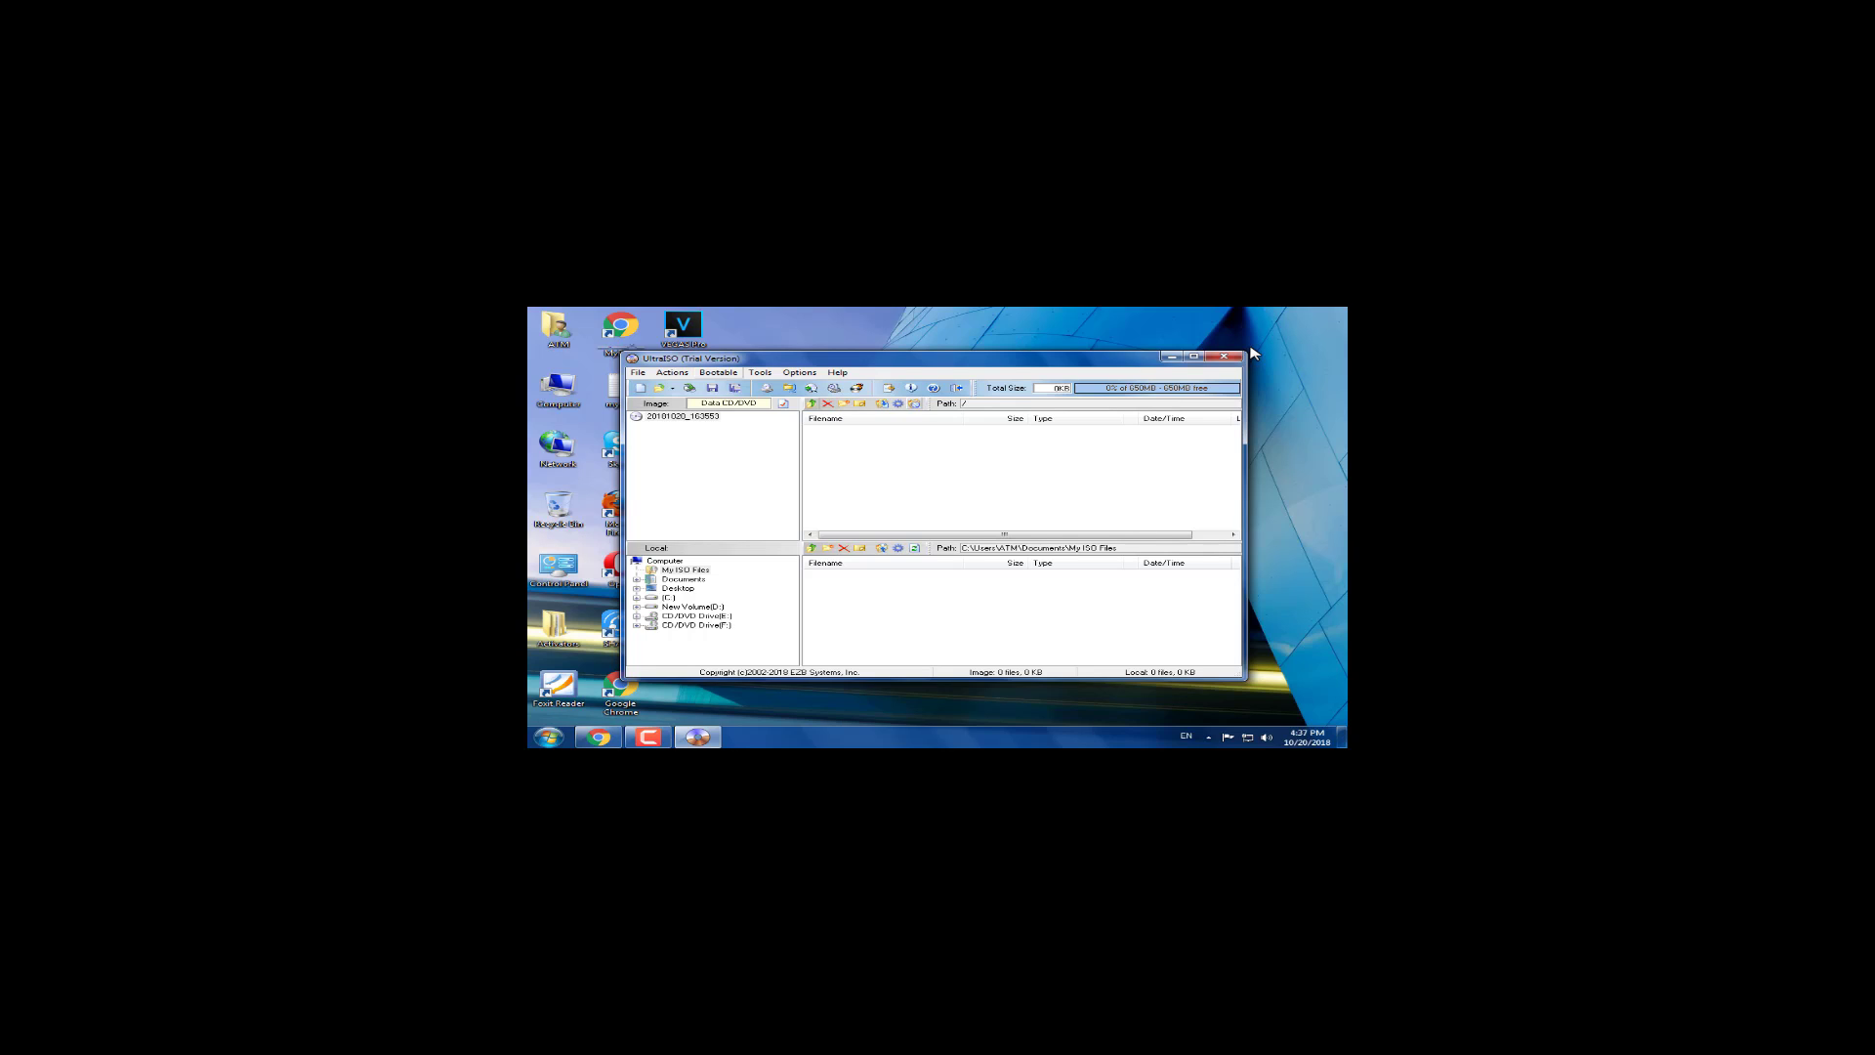
Step: Open UltraISO's Write Disk Image dialog for making bootable media
key("alt+b")
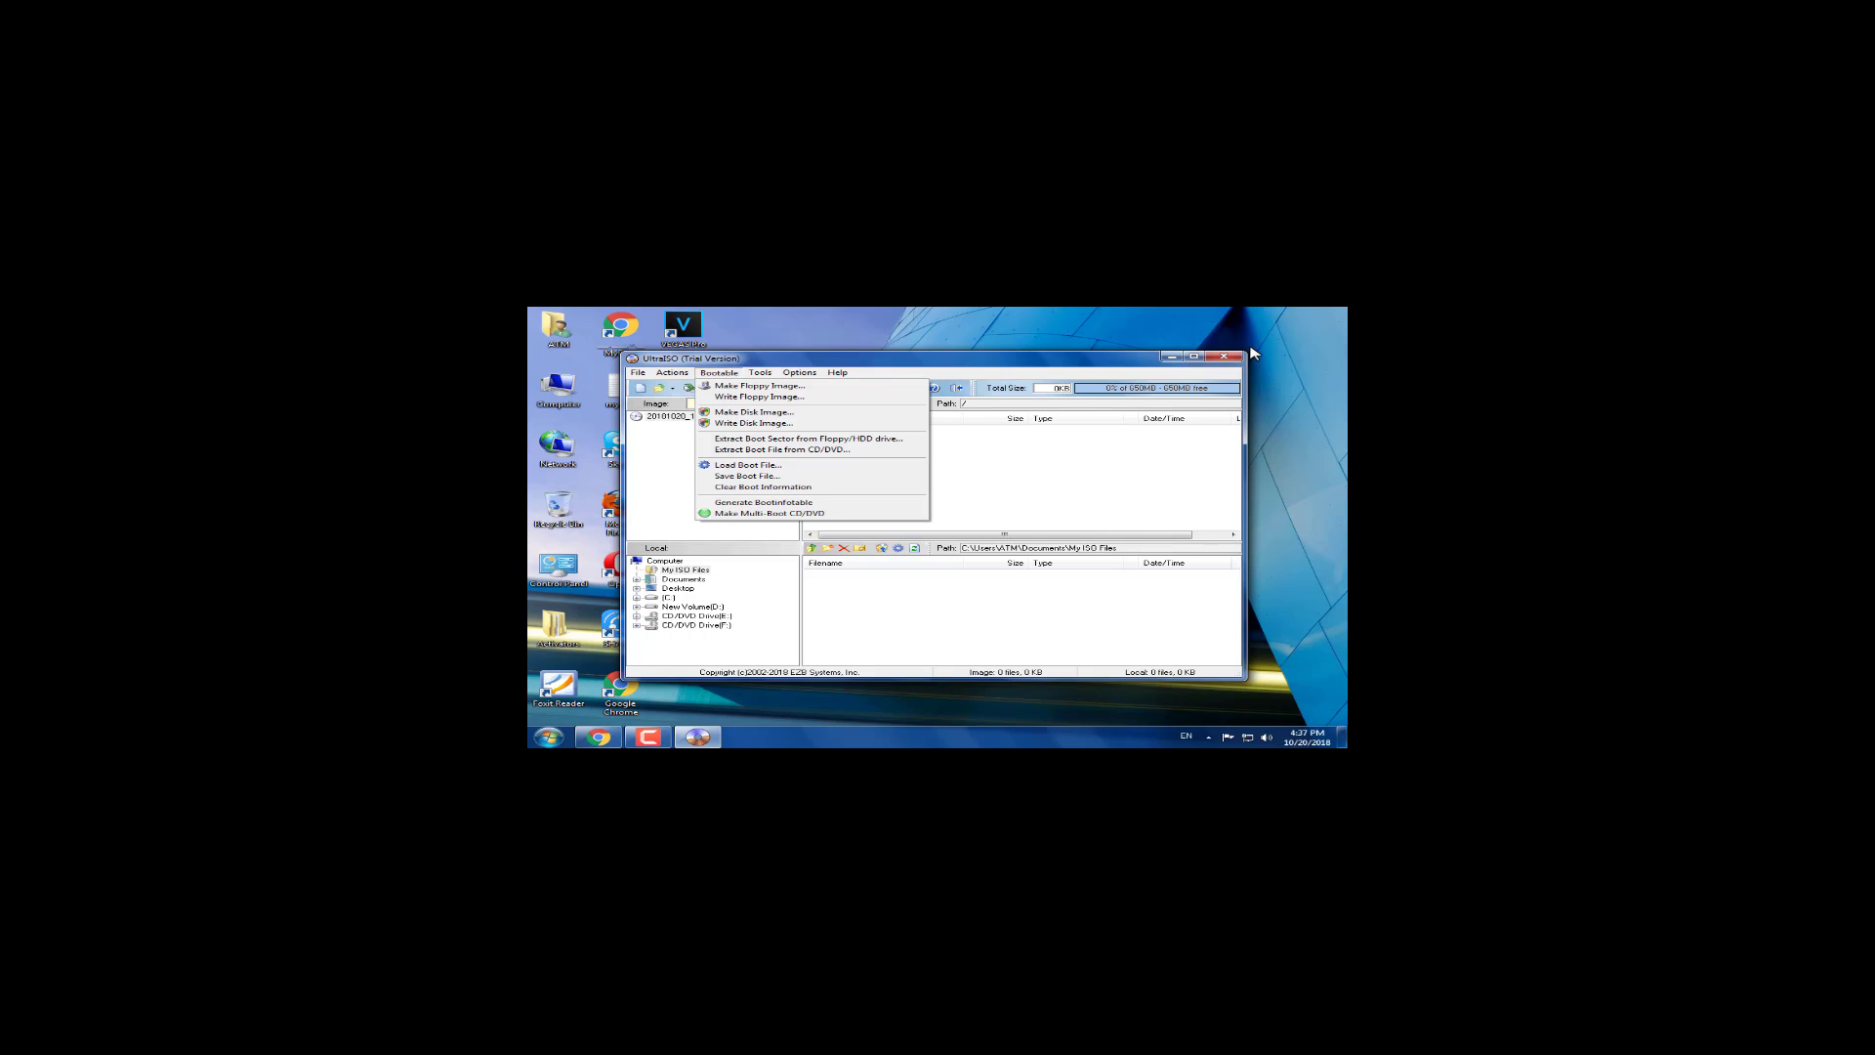
key("Down")
key("Down")
key("Down")
key("Down")
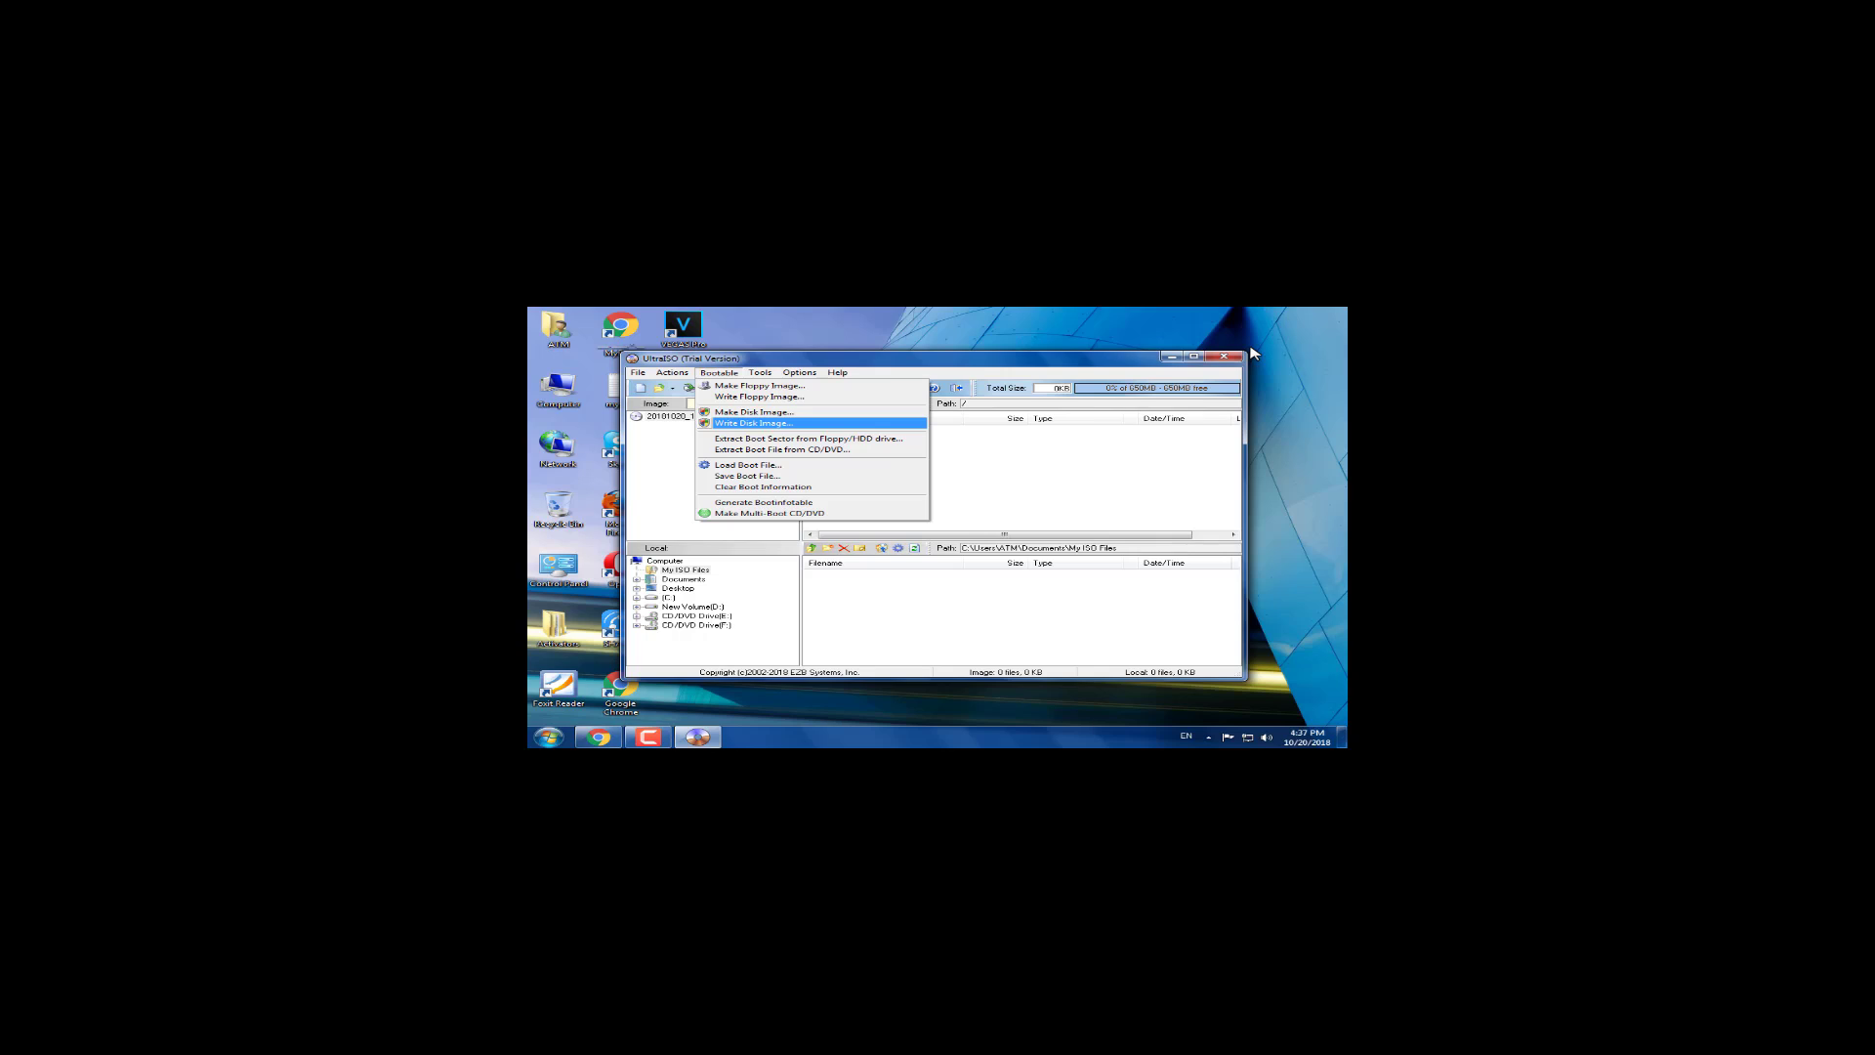
key("Down")
key("Down")
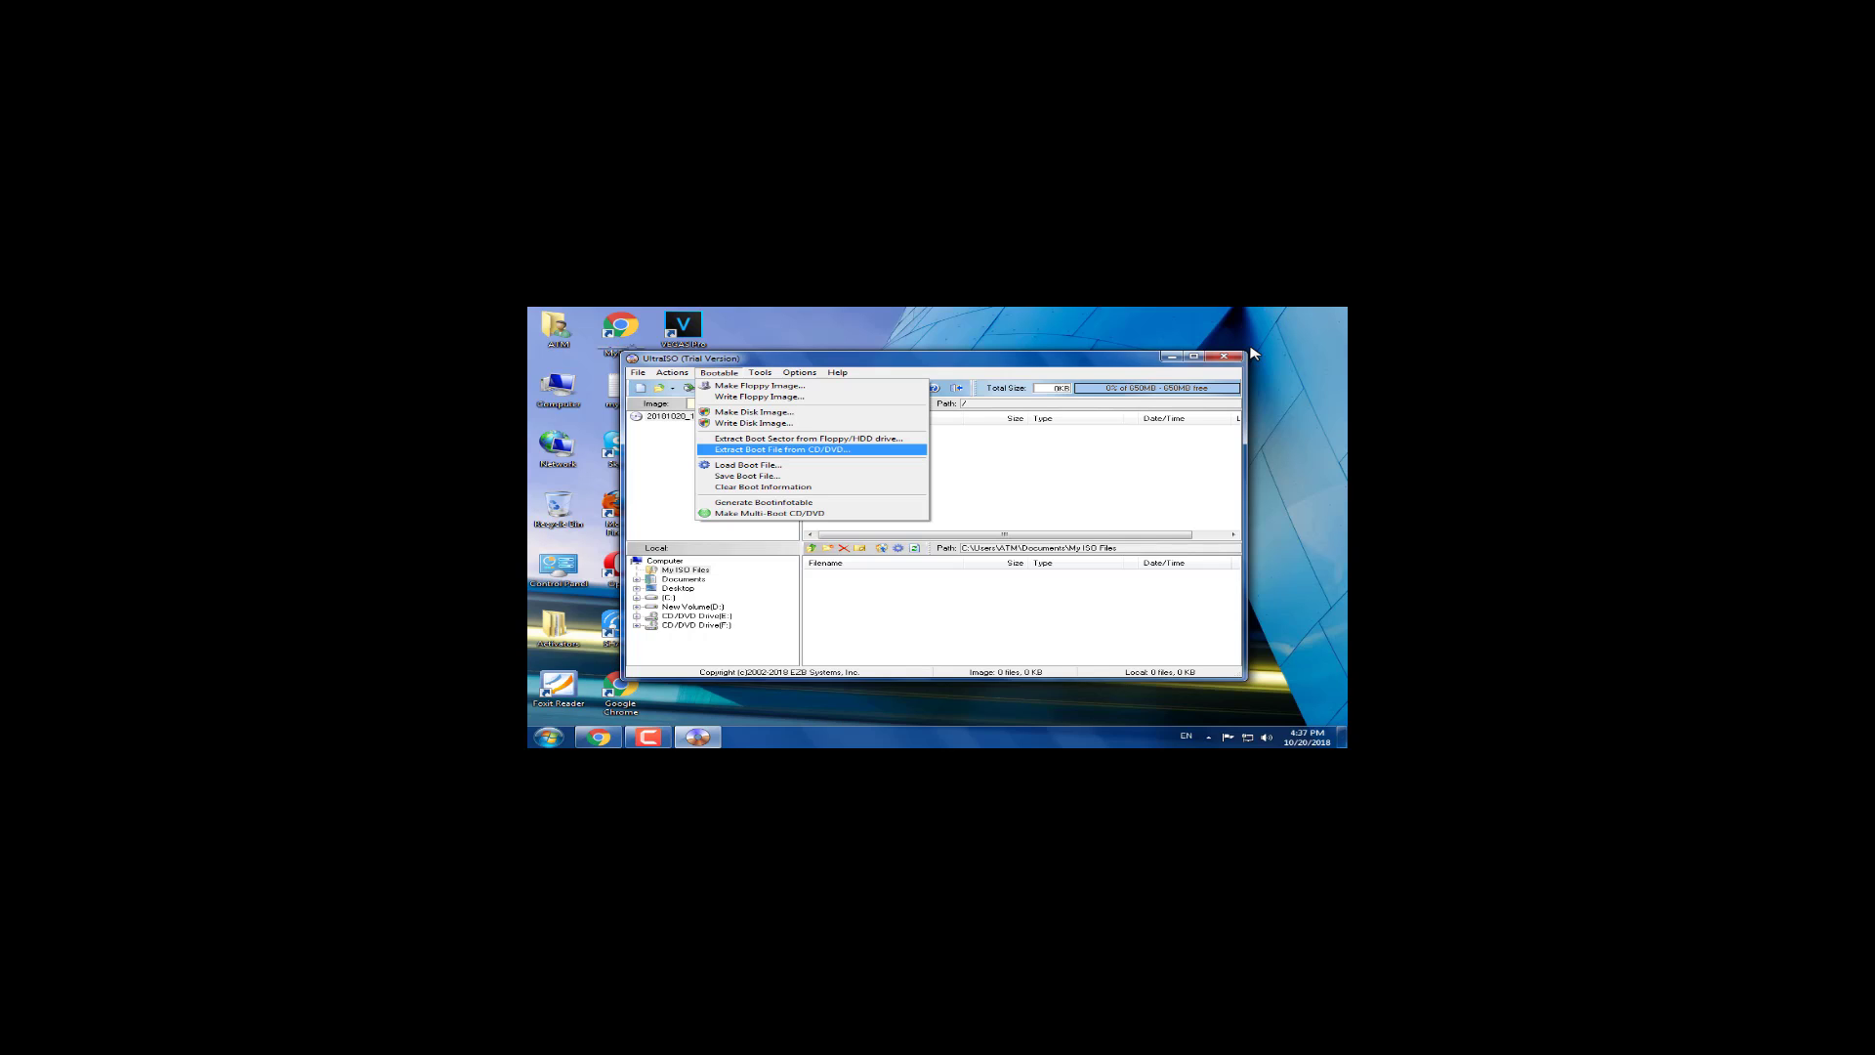
key("Up")
key("Up")
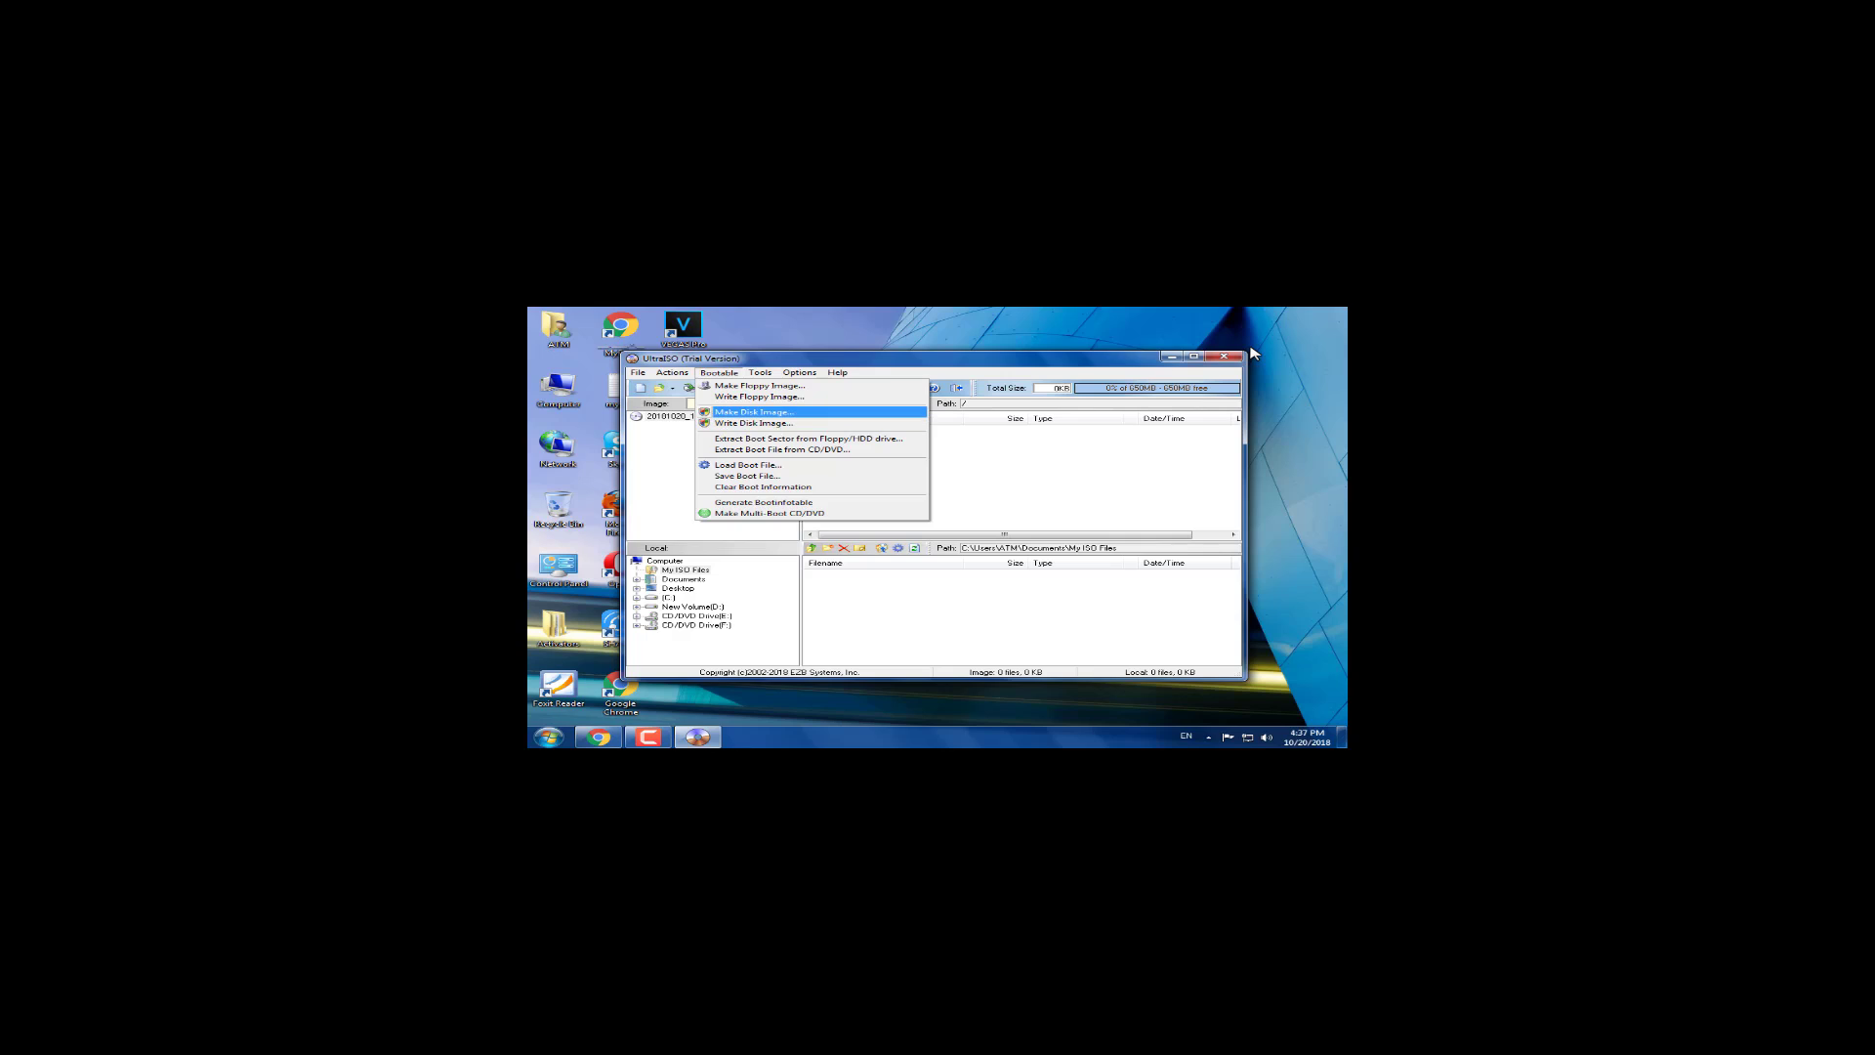
key("Down")
key("Return")
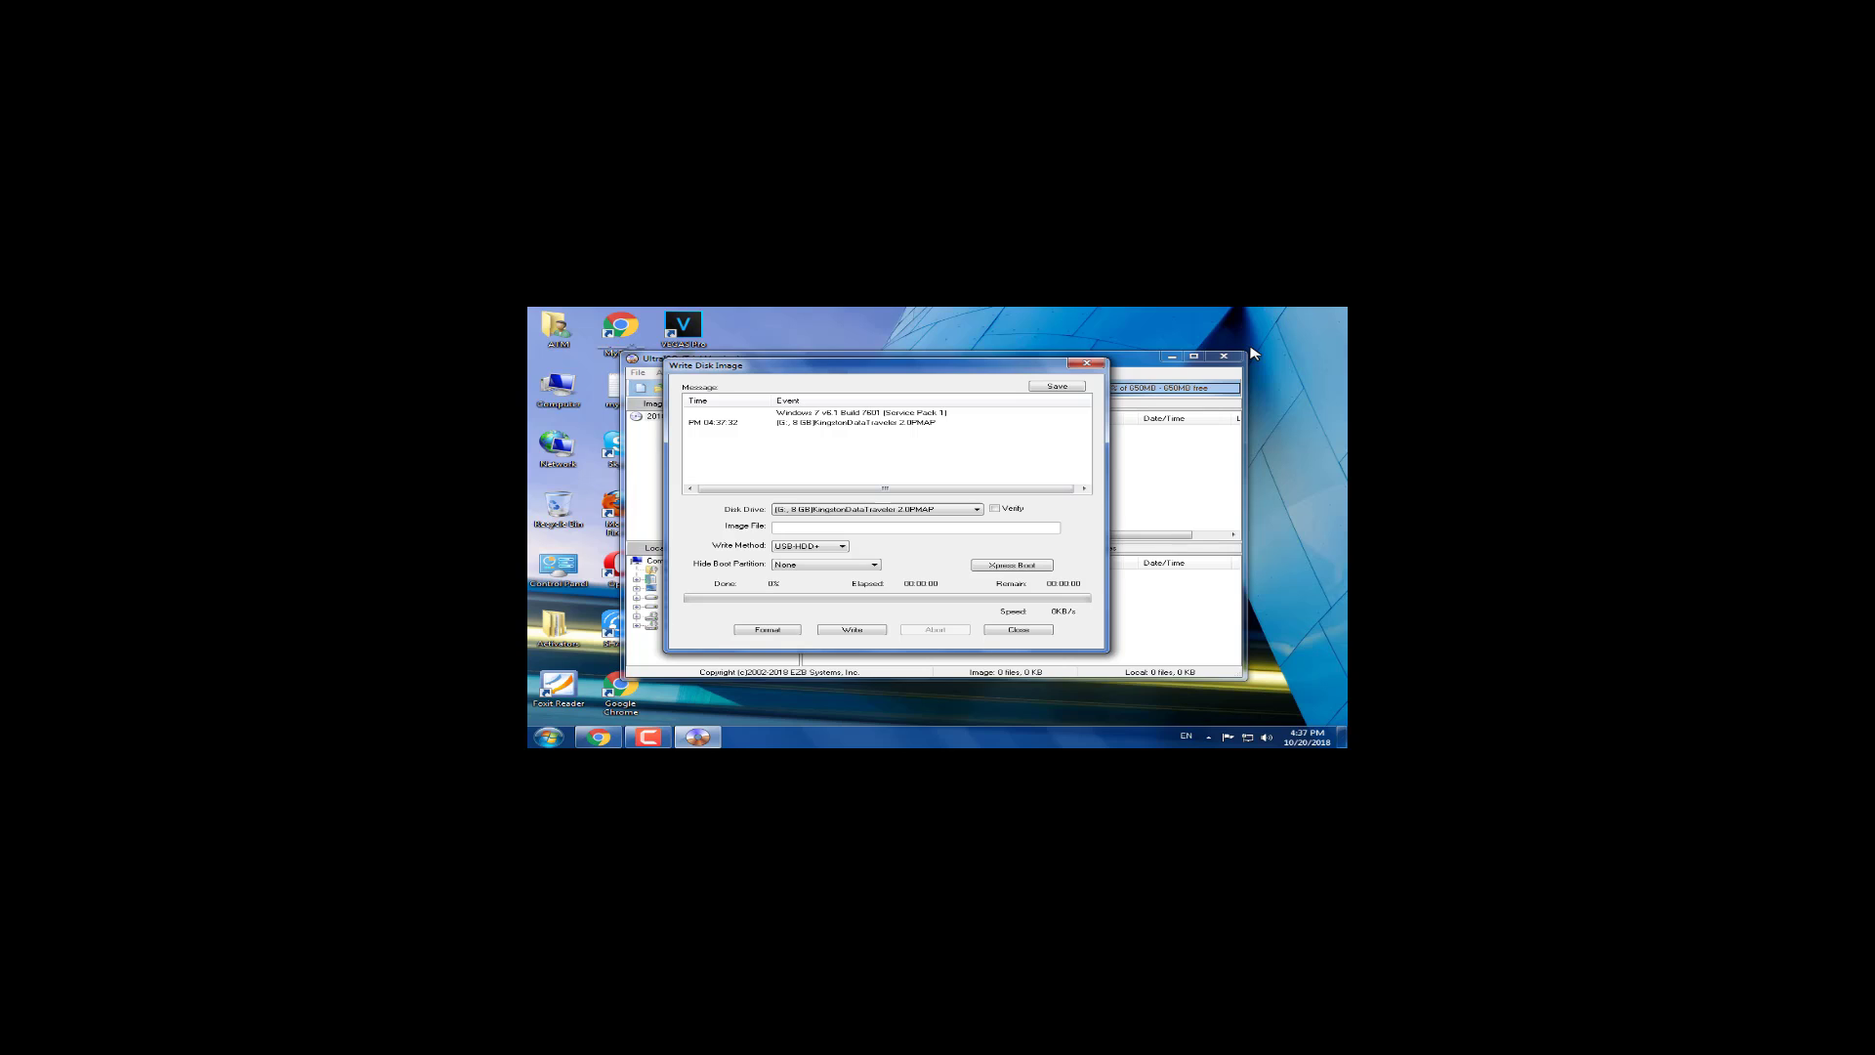
Step: Check the Kingston DataTraveler (G:) disk drive entry and its format options, then close the Write Disk Image dialog
key("alt+Down")
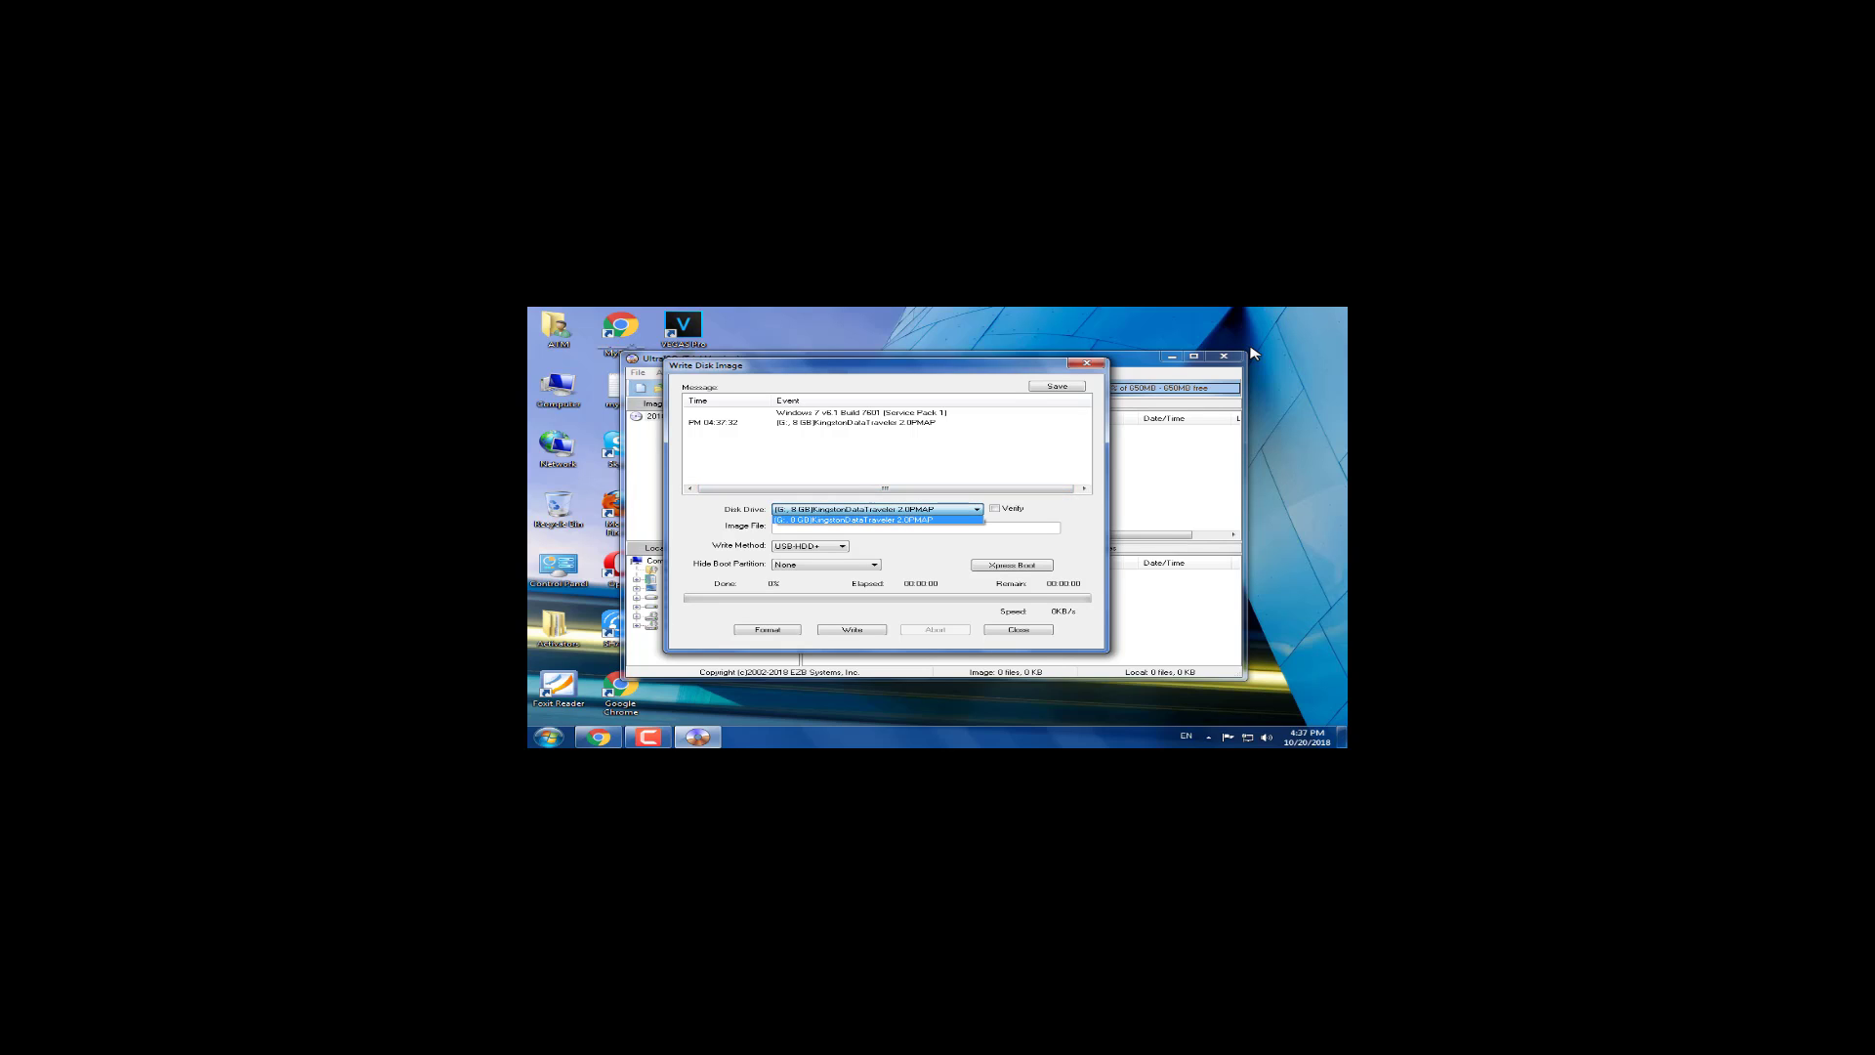
key("Return")
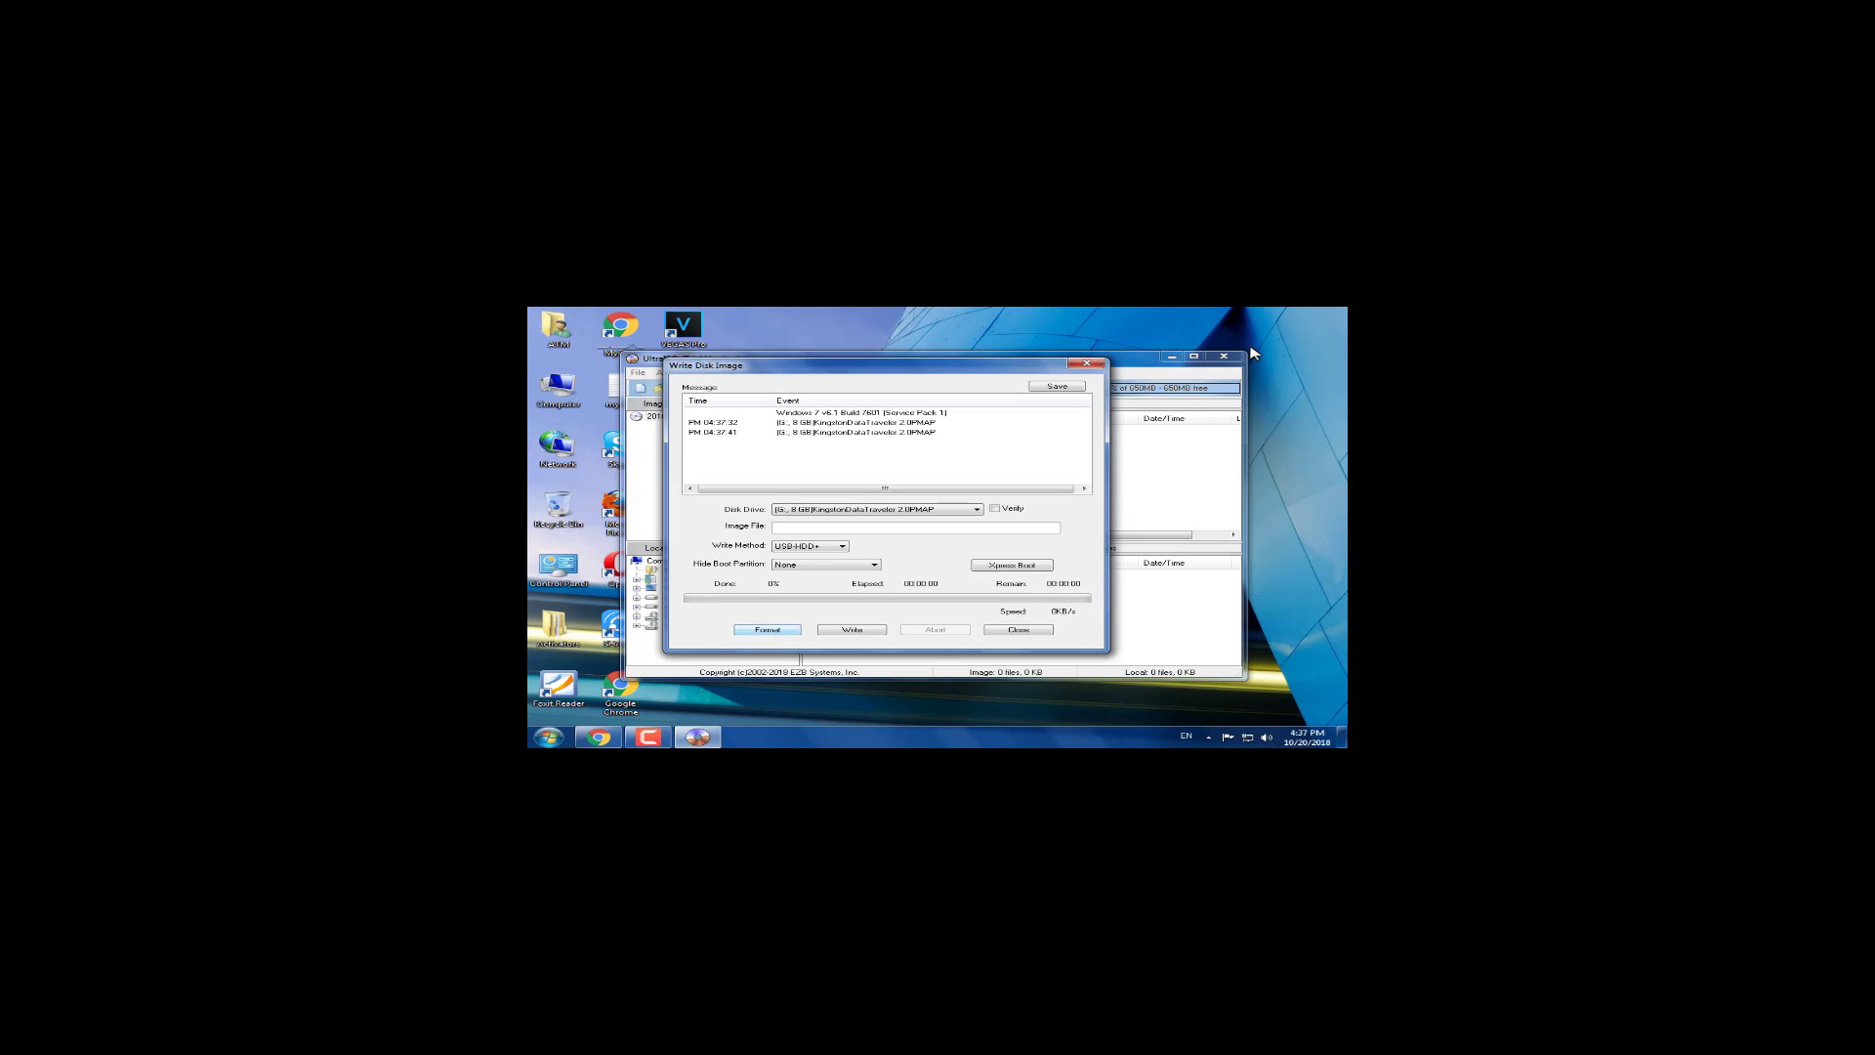
key("Return")
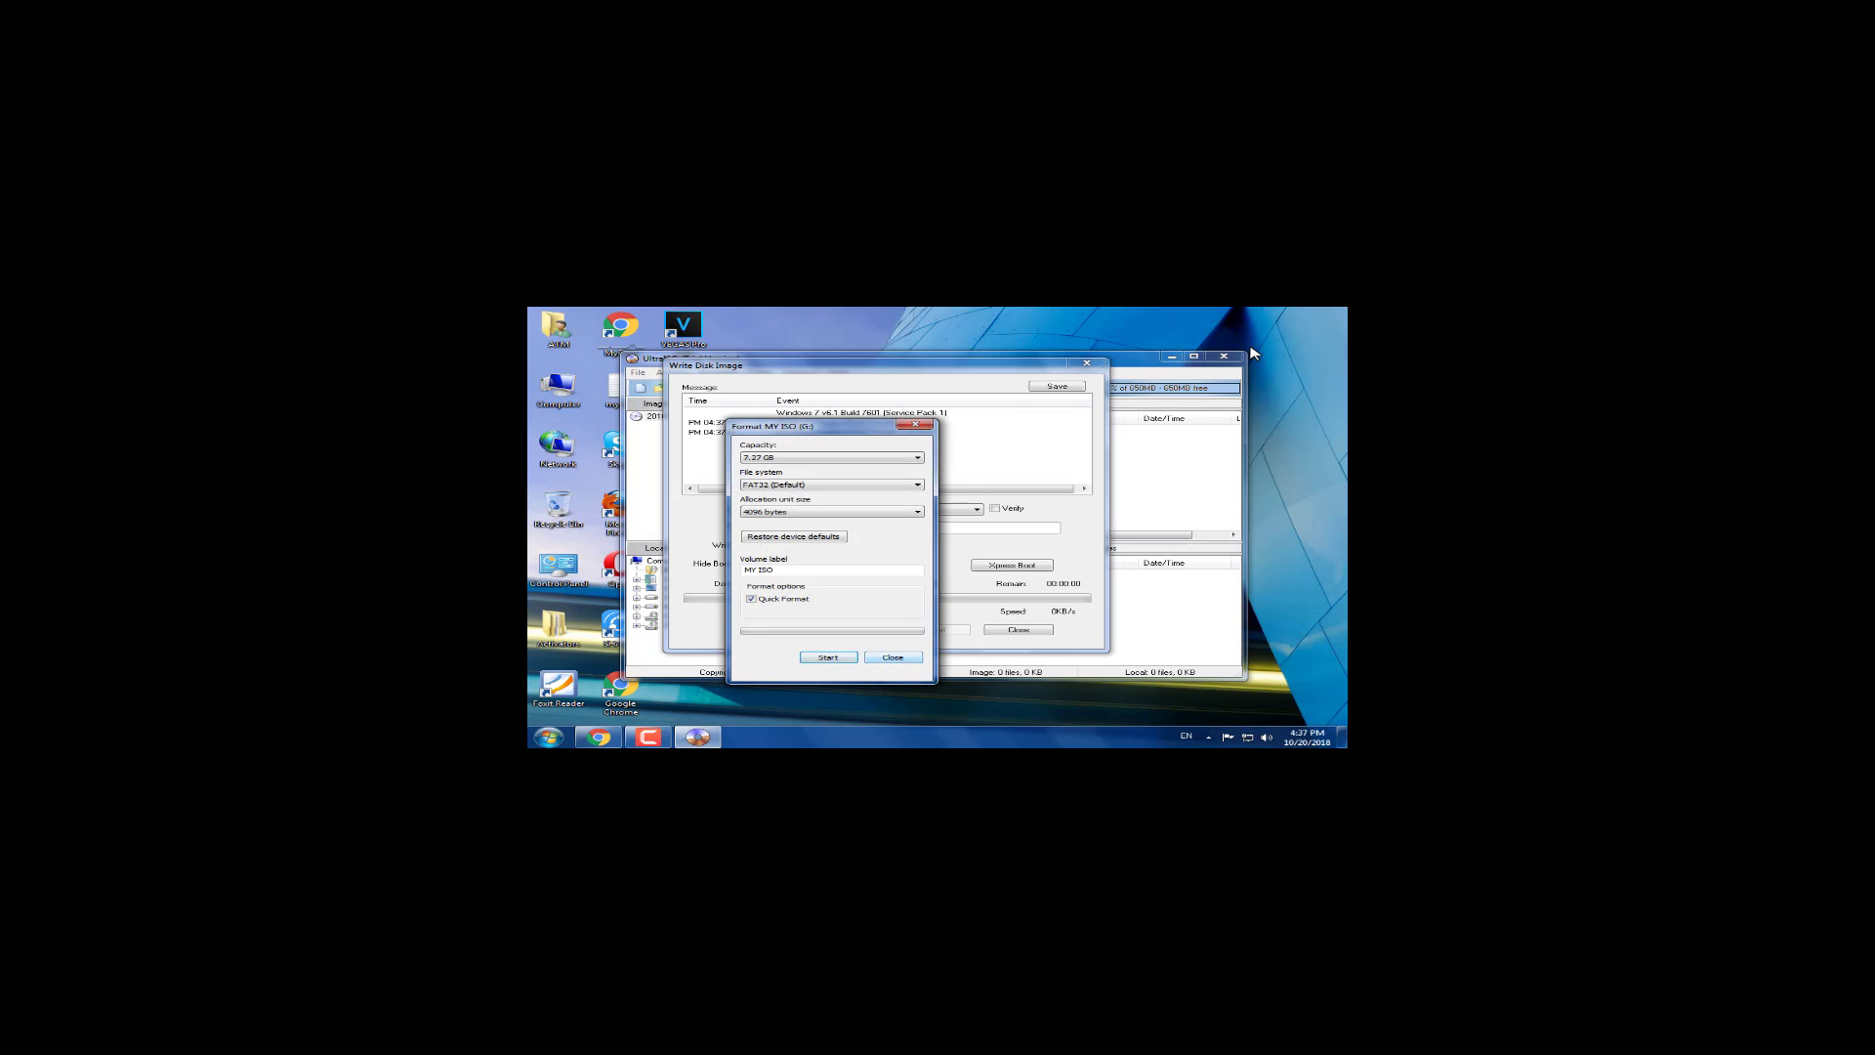
key("Escape")
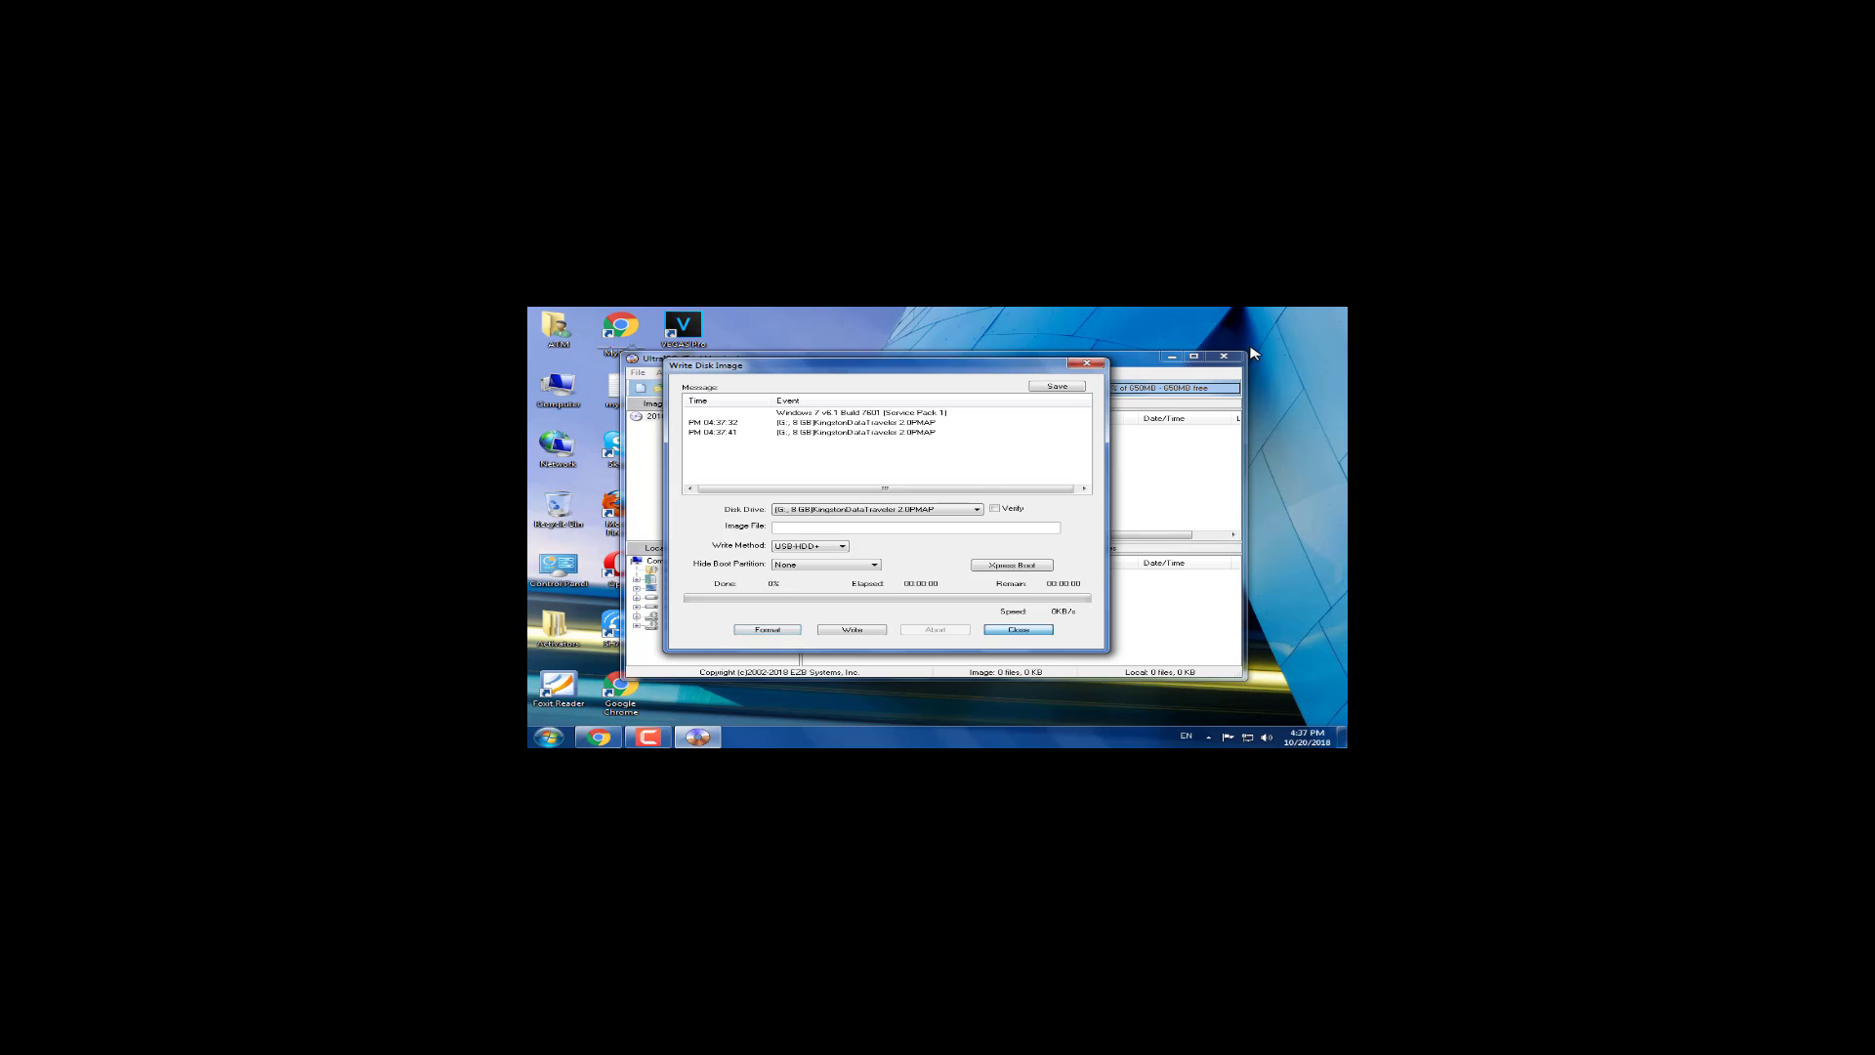
key("Escape")
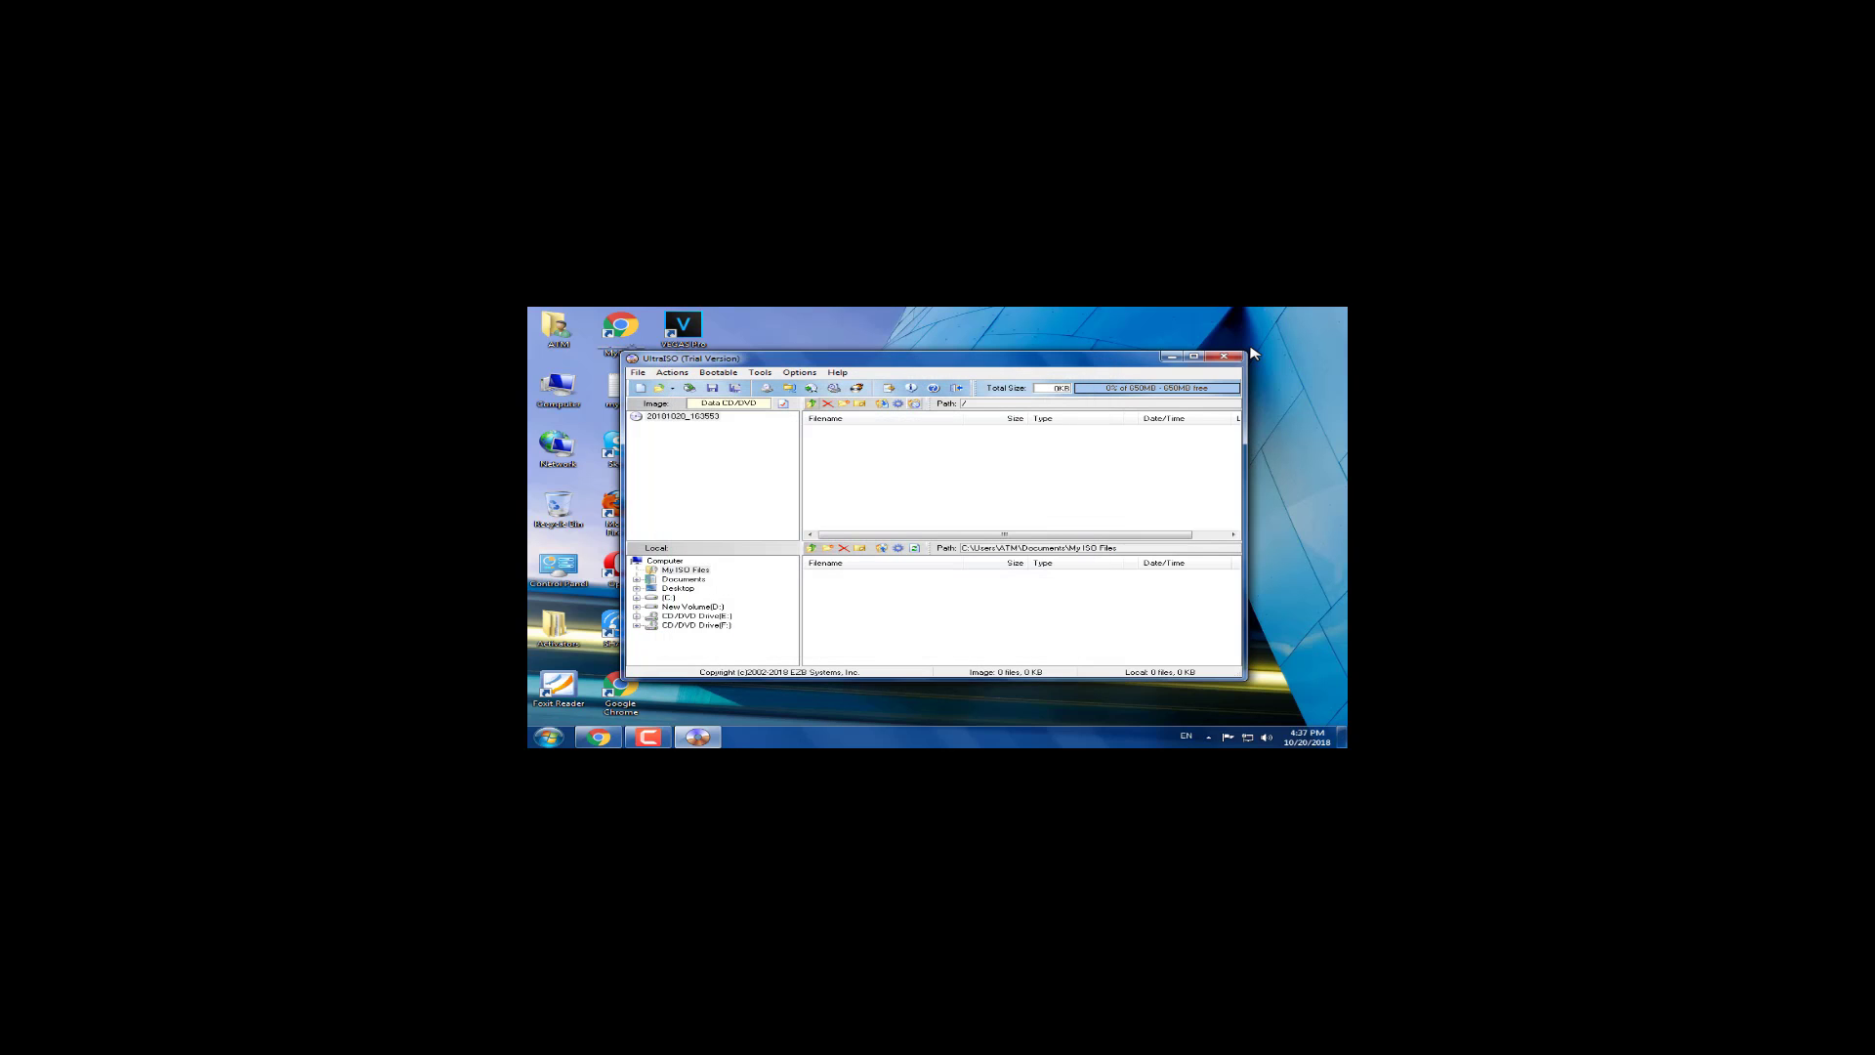
Step: Start opening an ISO file in UltraISO and browse to Computer in the file dialog
key("alt+f")
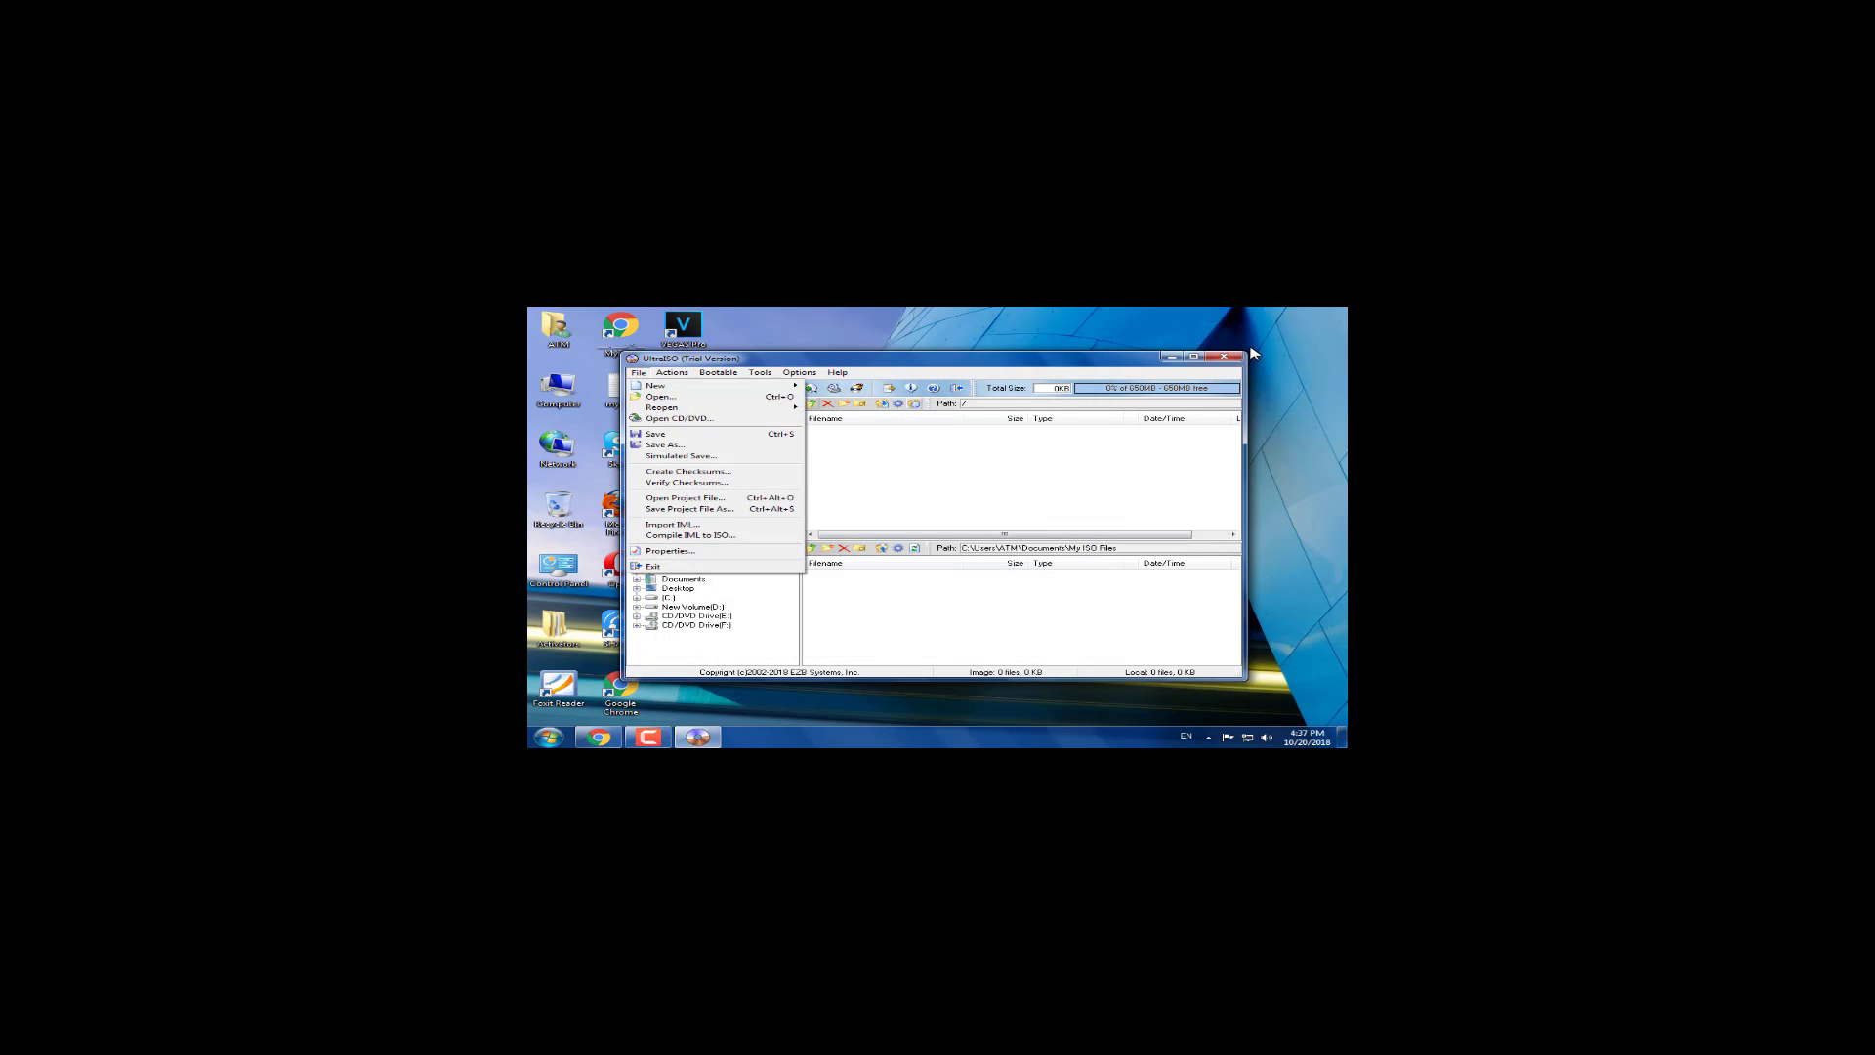
key("Down")
key("Down")
key("Escape")
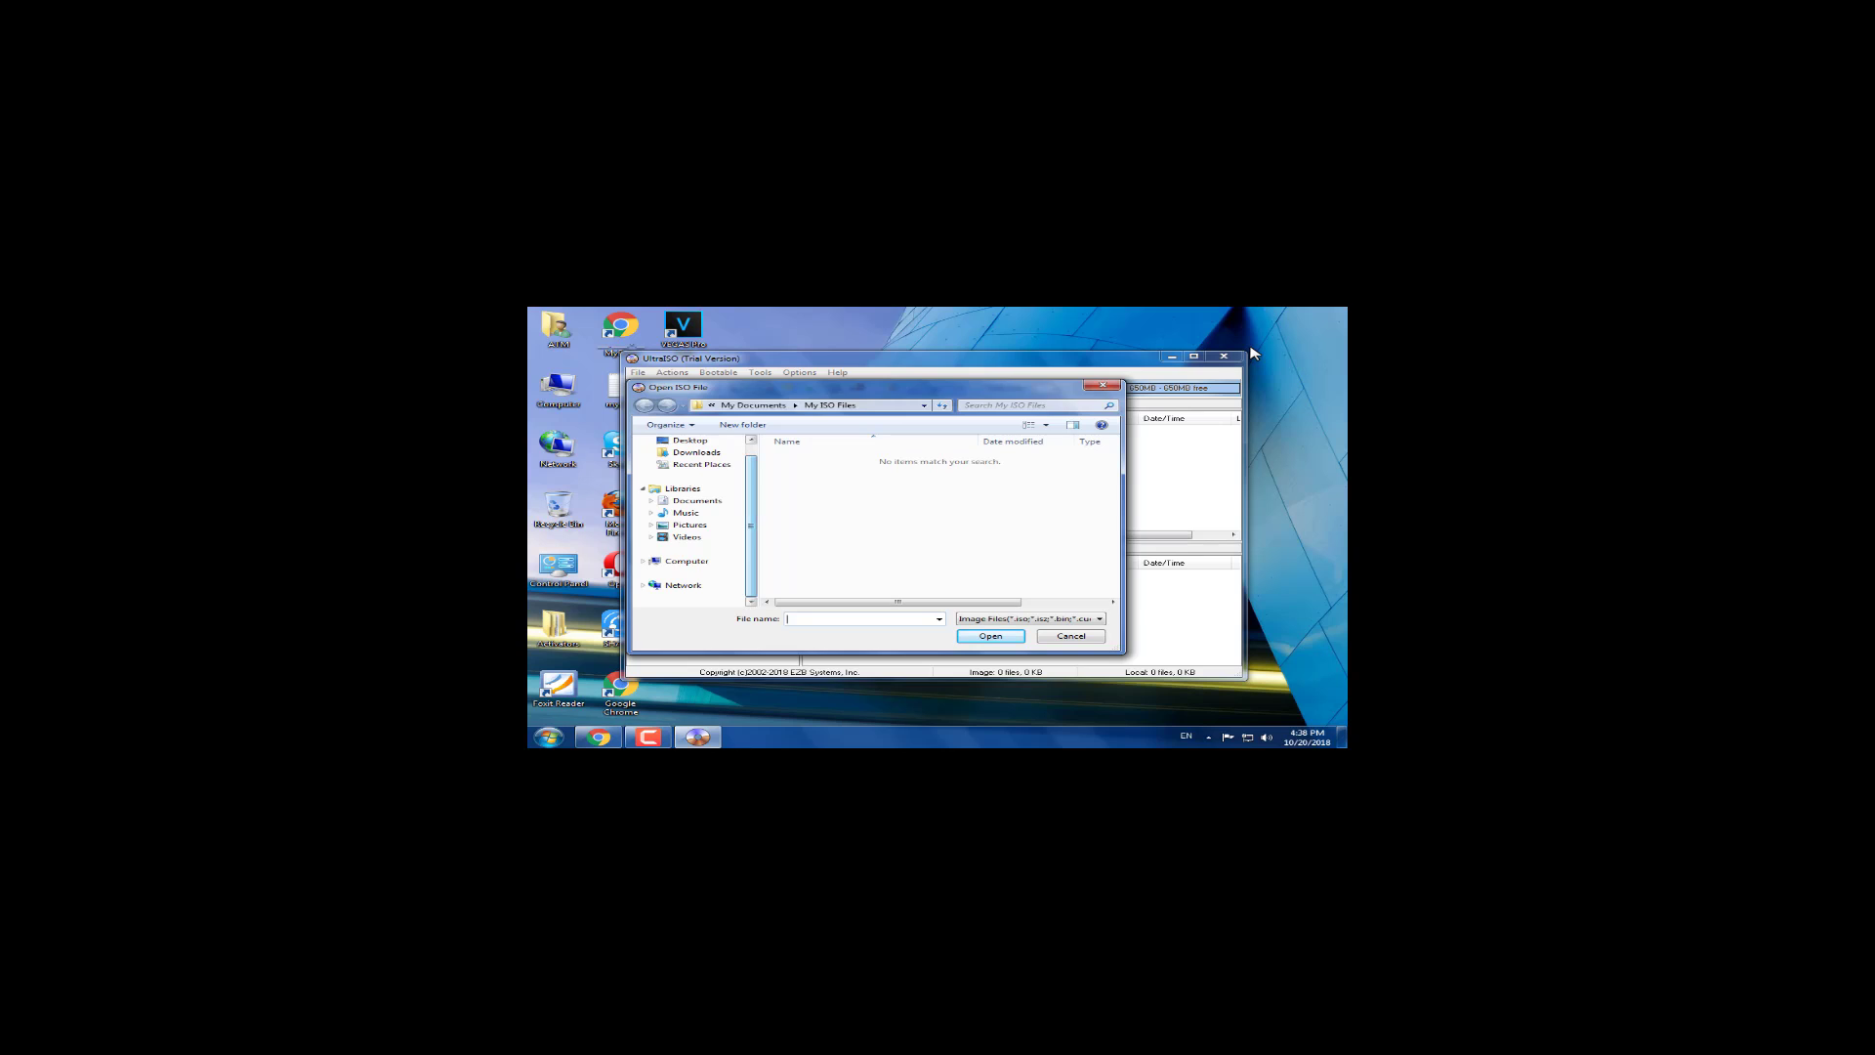
key("Tab")
key("Down")
key("Tab")
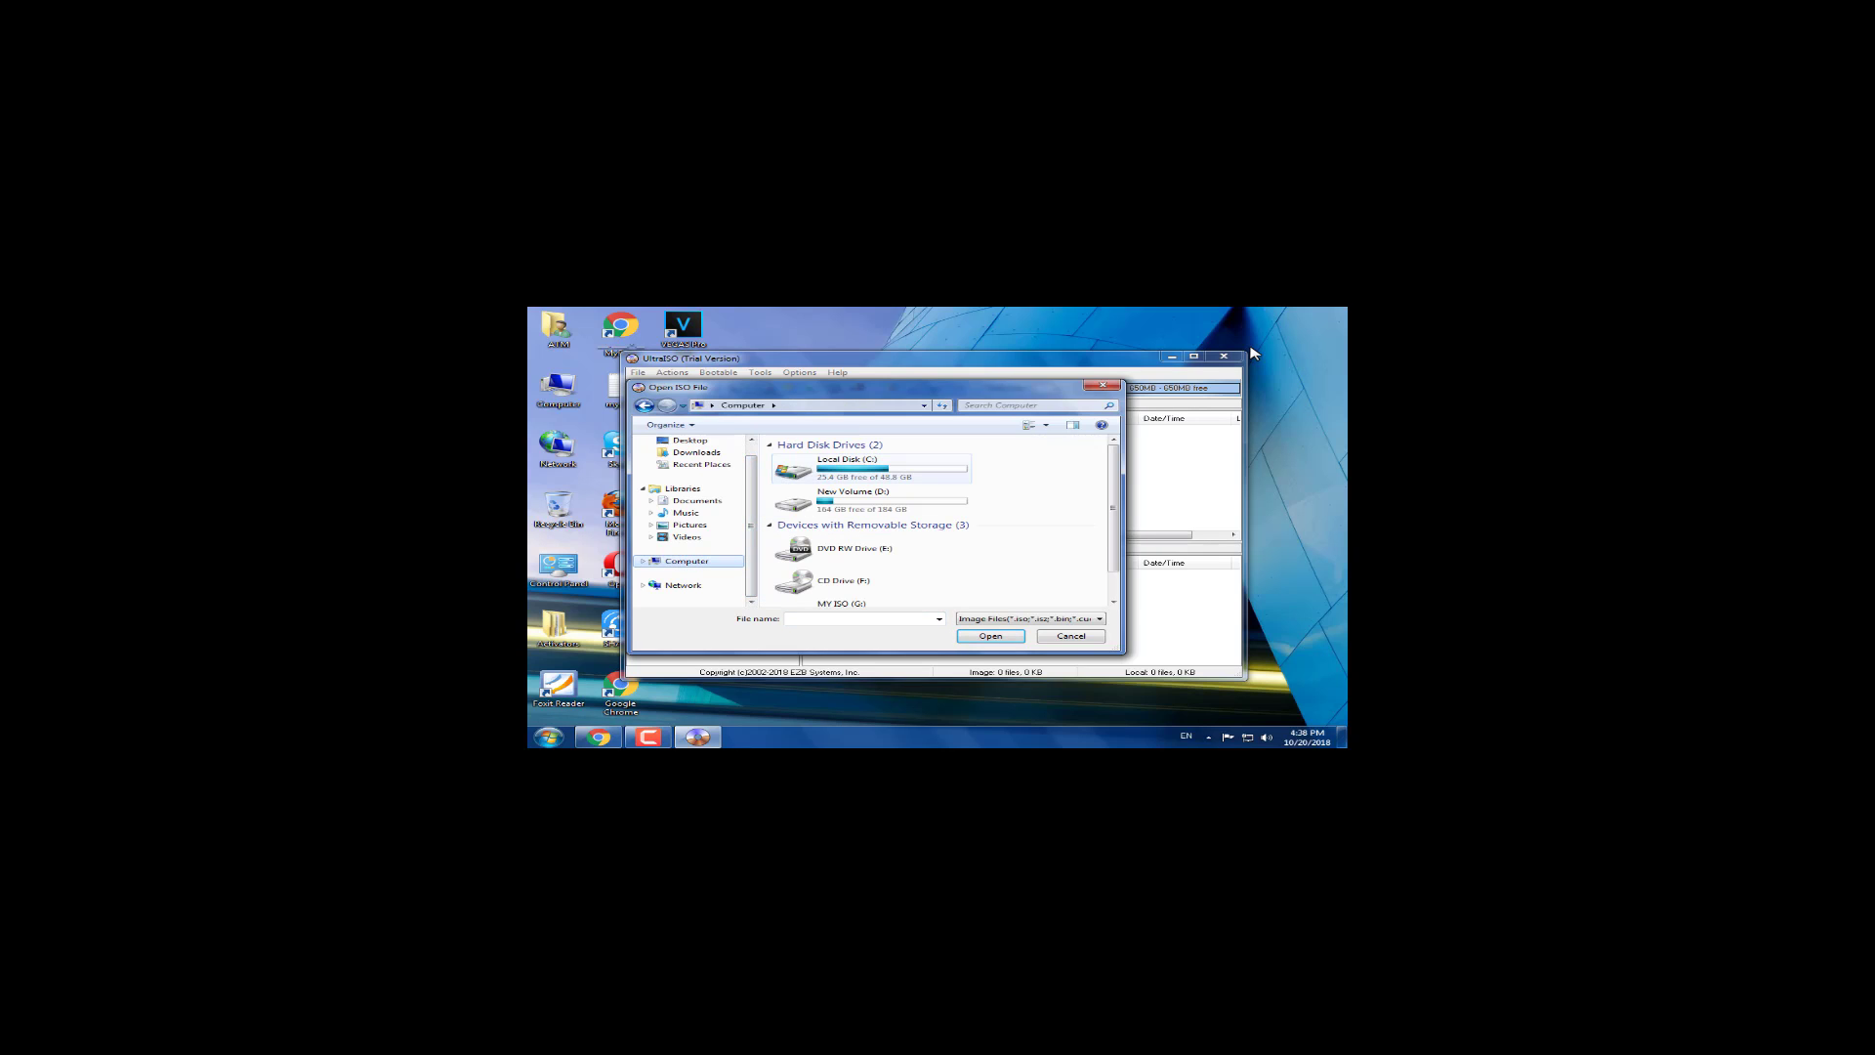
Step: Open the windows.7.Sp1.AIO.x86_x64.Sep.2018.MyEgy image from the WIN 7 SP1 folder on New Volume (D:)
key("Down")
key("Tab")
key("super+Up")
key("Return")
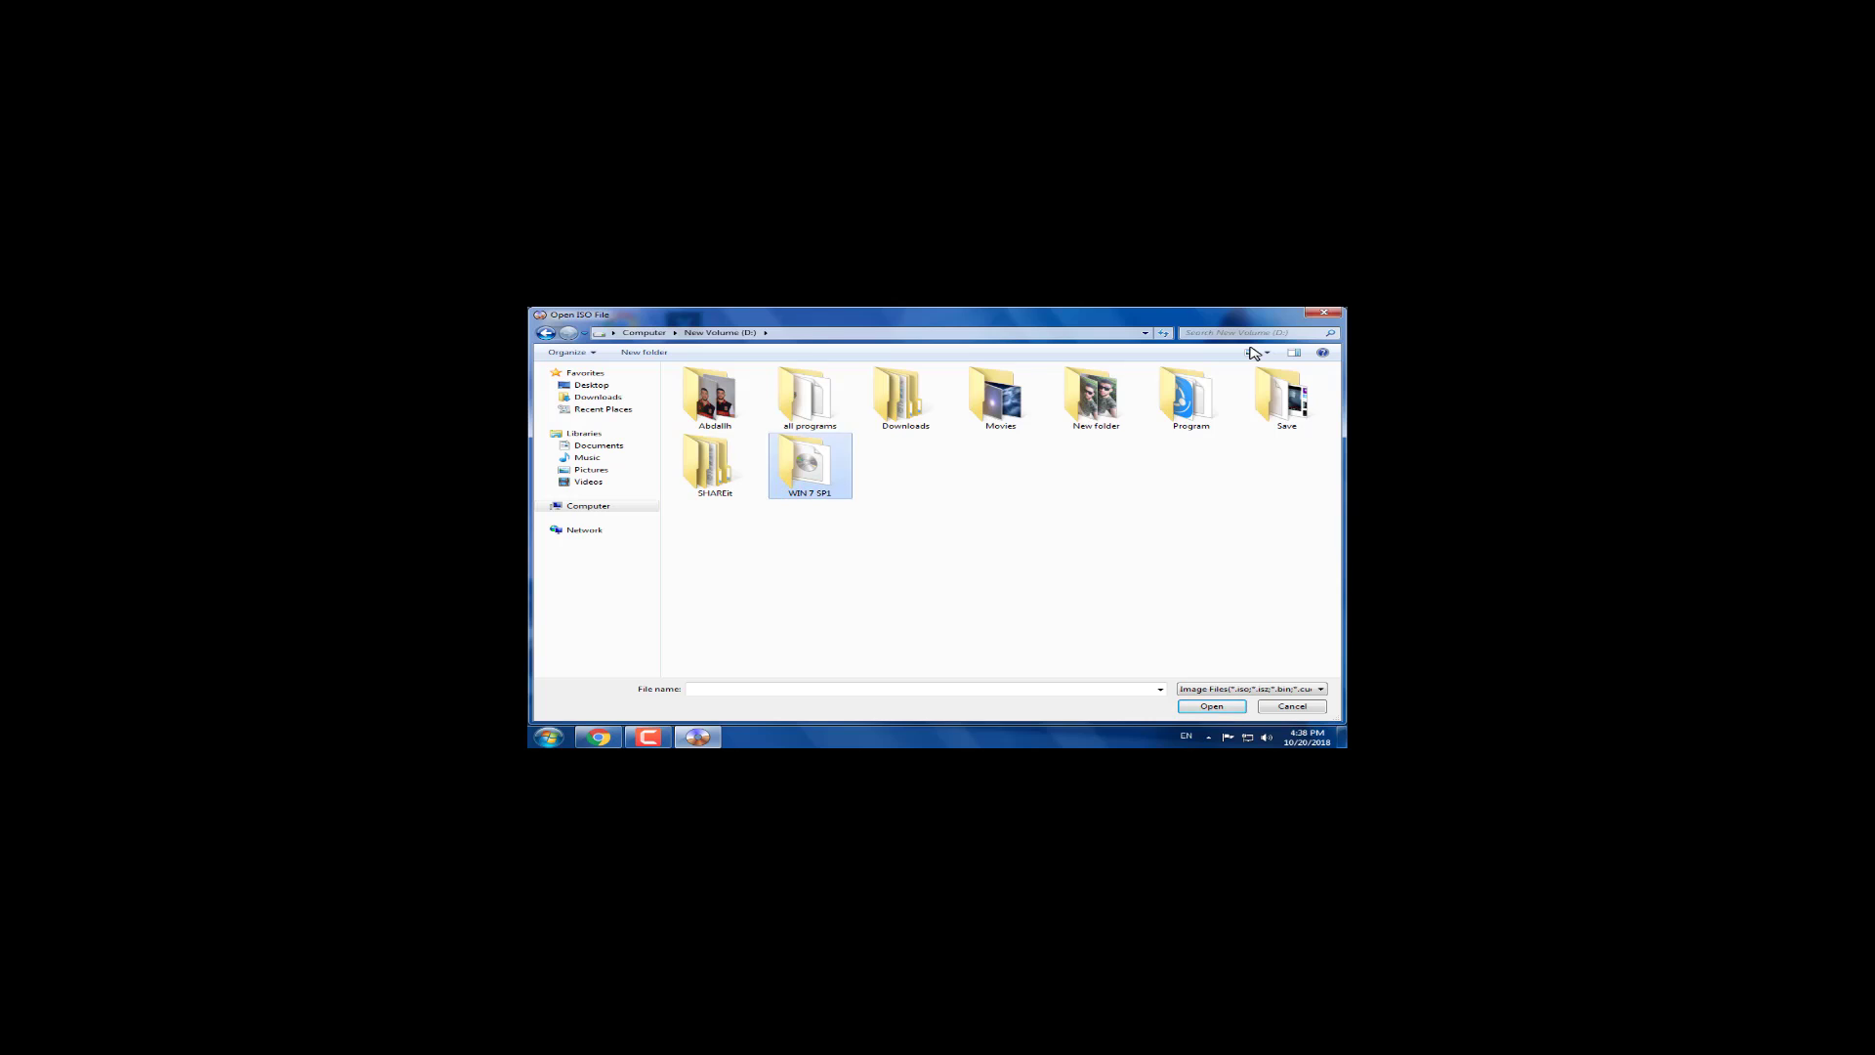
key("Return")
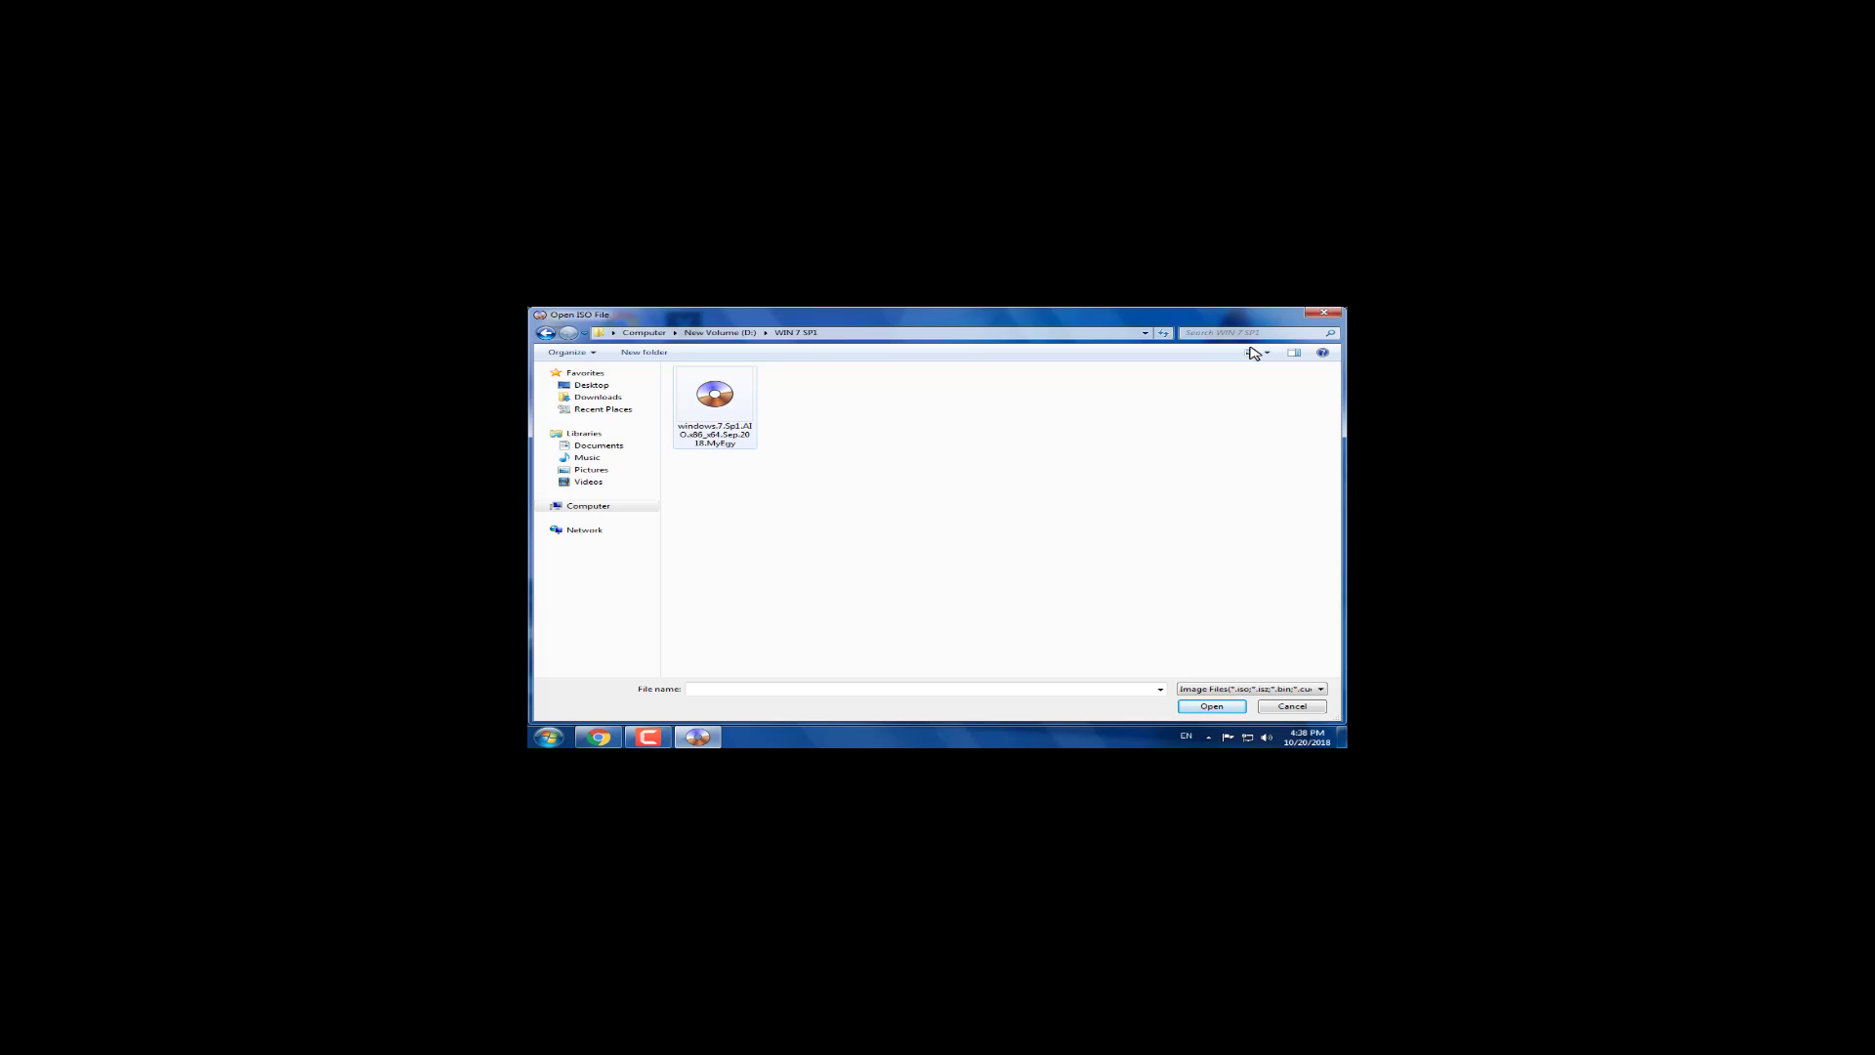
key("Down")
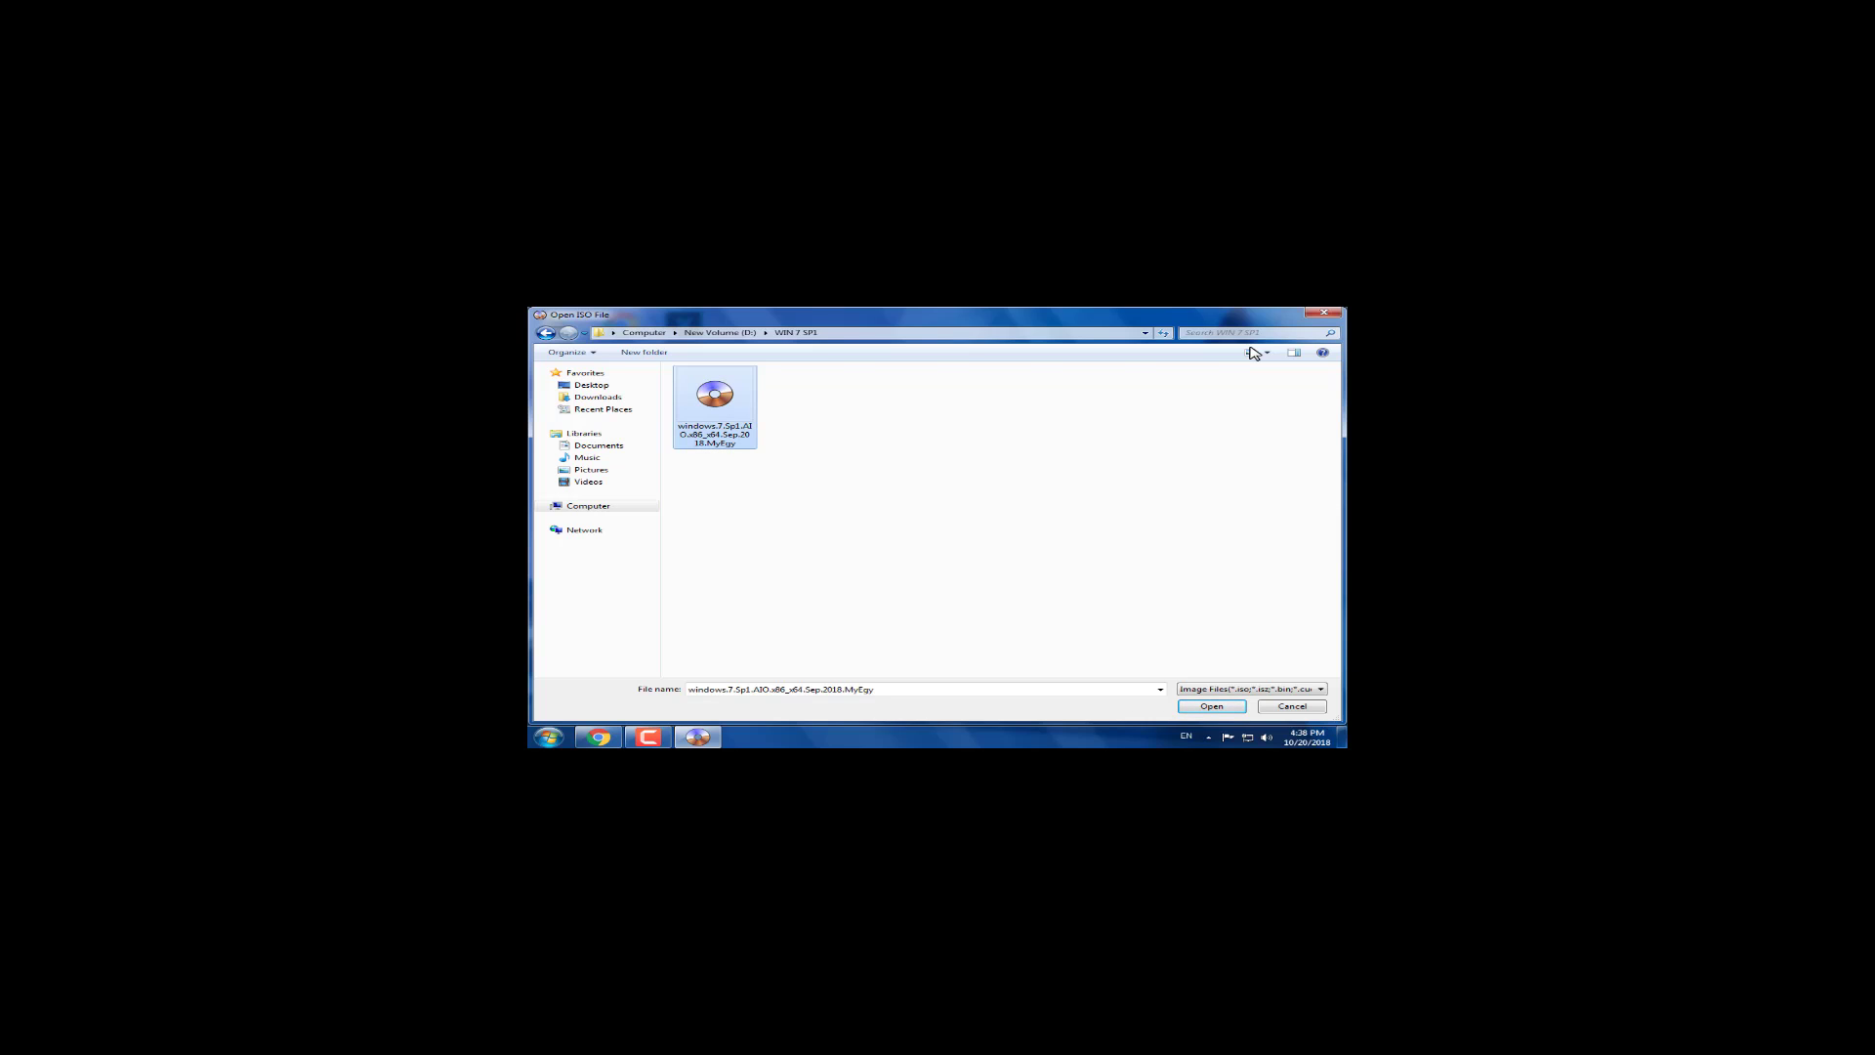
key("Return")
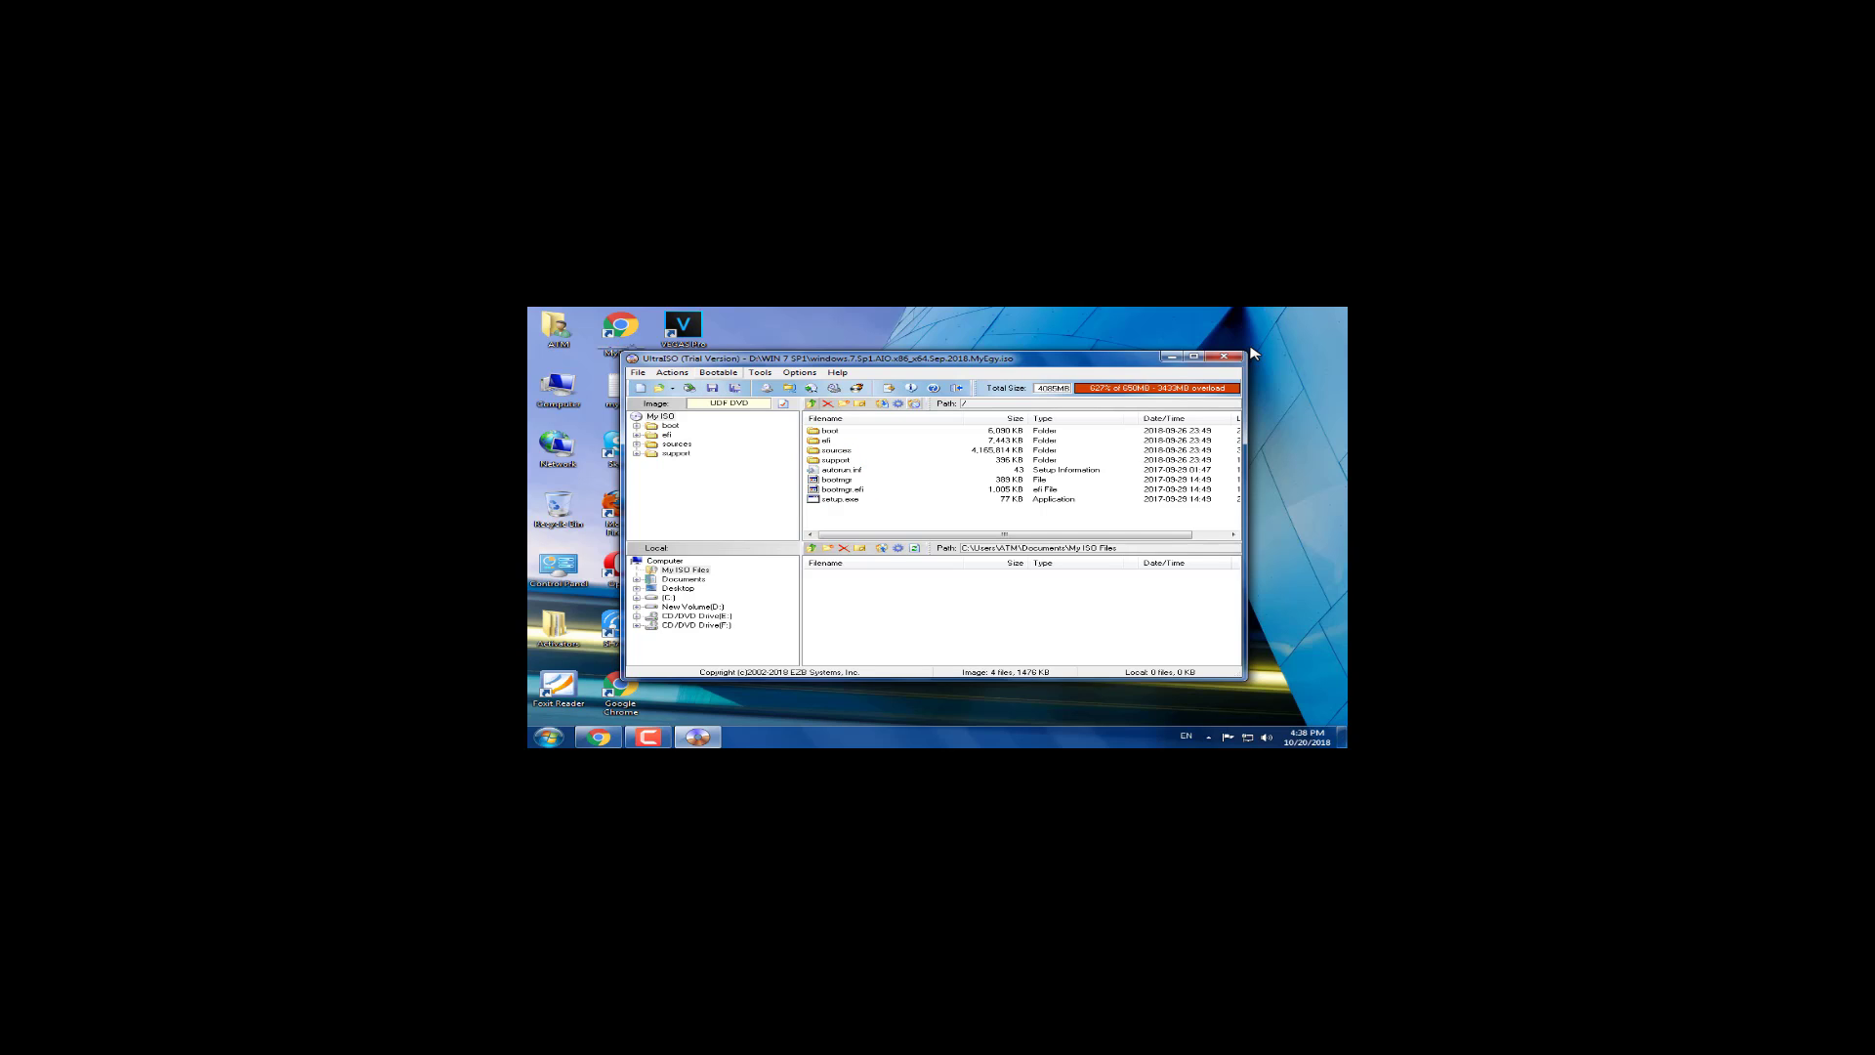
Step: Write the loaded disk image to the Kingston DataTraveler (G:) drive with the USB-HDD+ method, accepting the data erasure
key("alt+b")
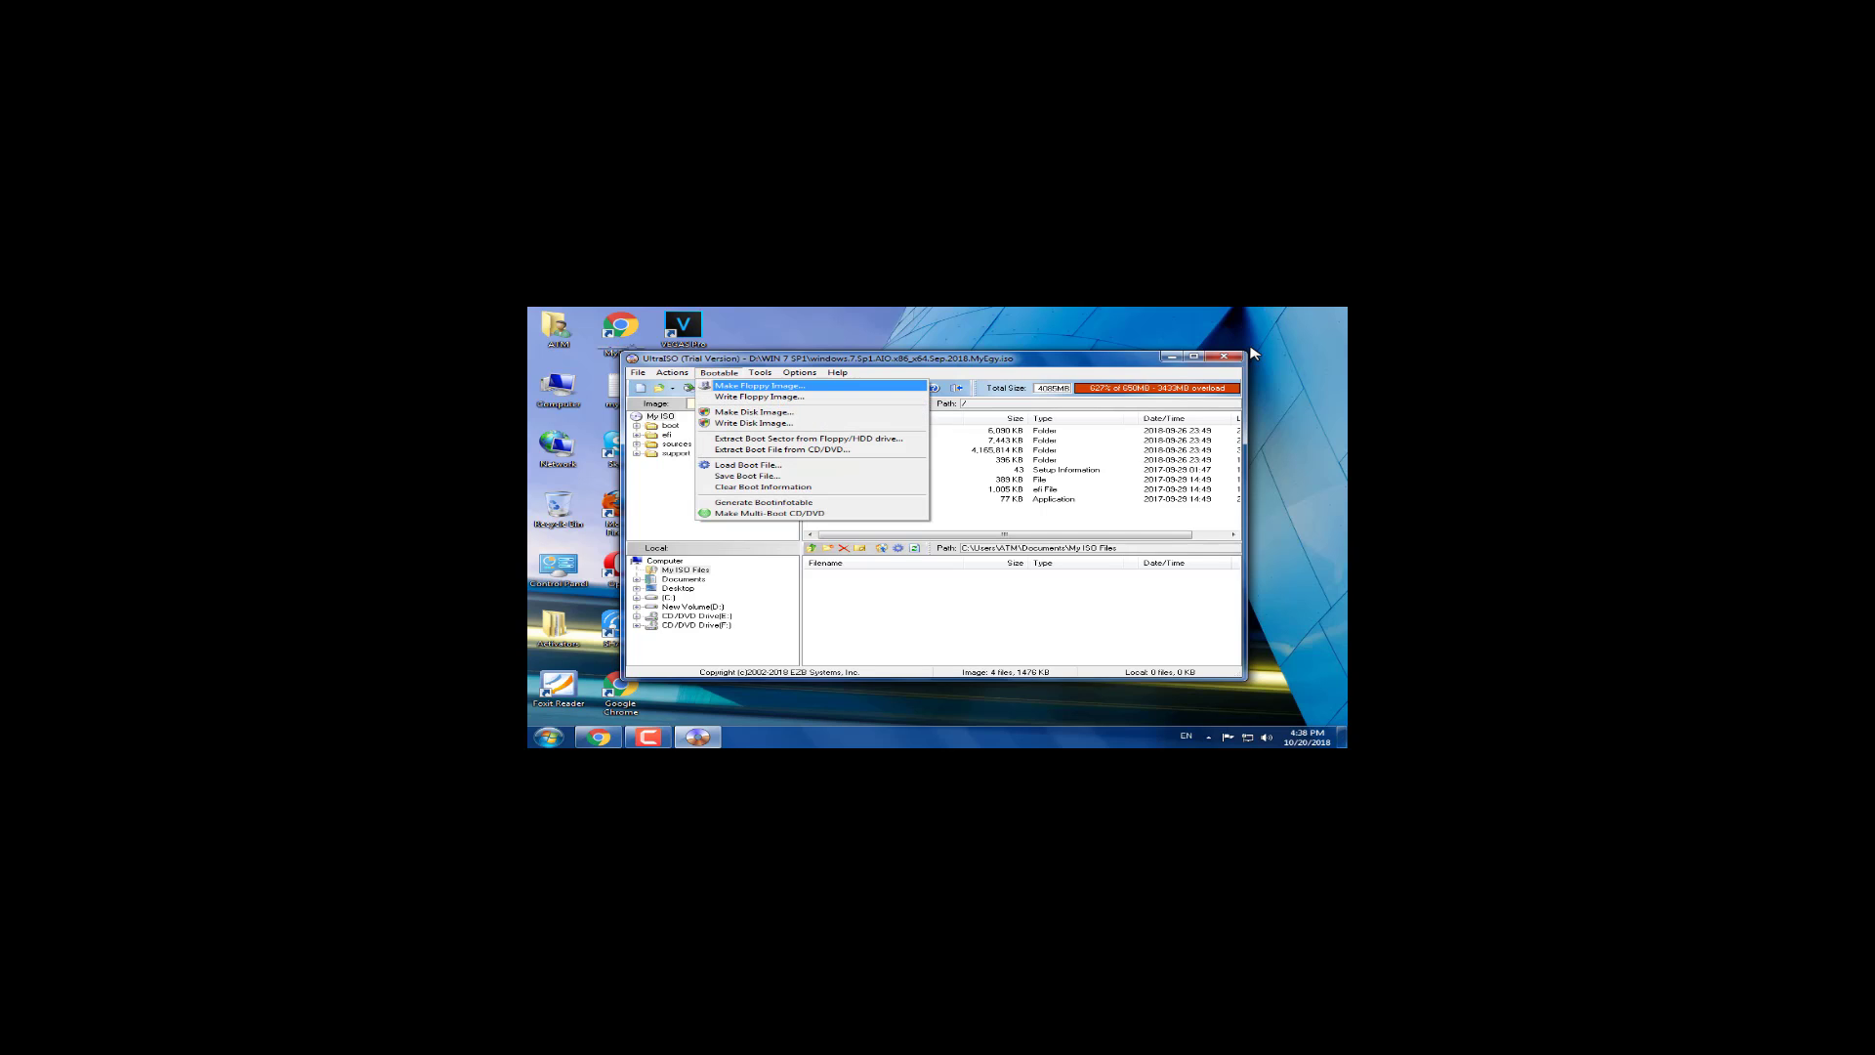
key("Down")
key("Down")
key("Down")
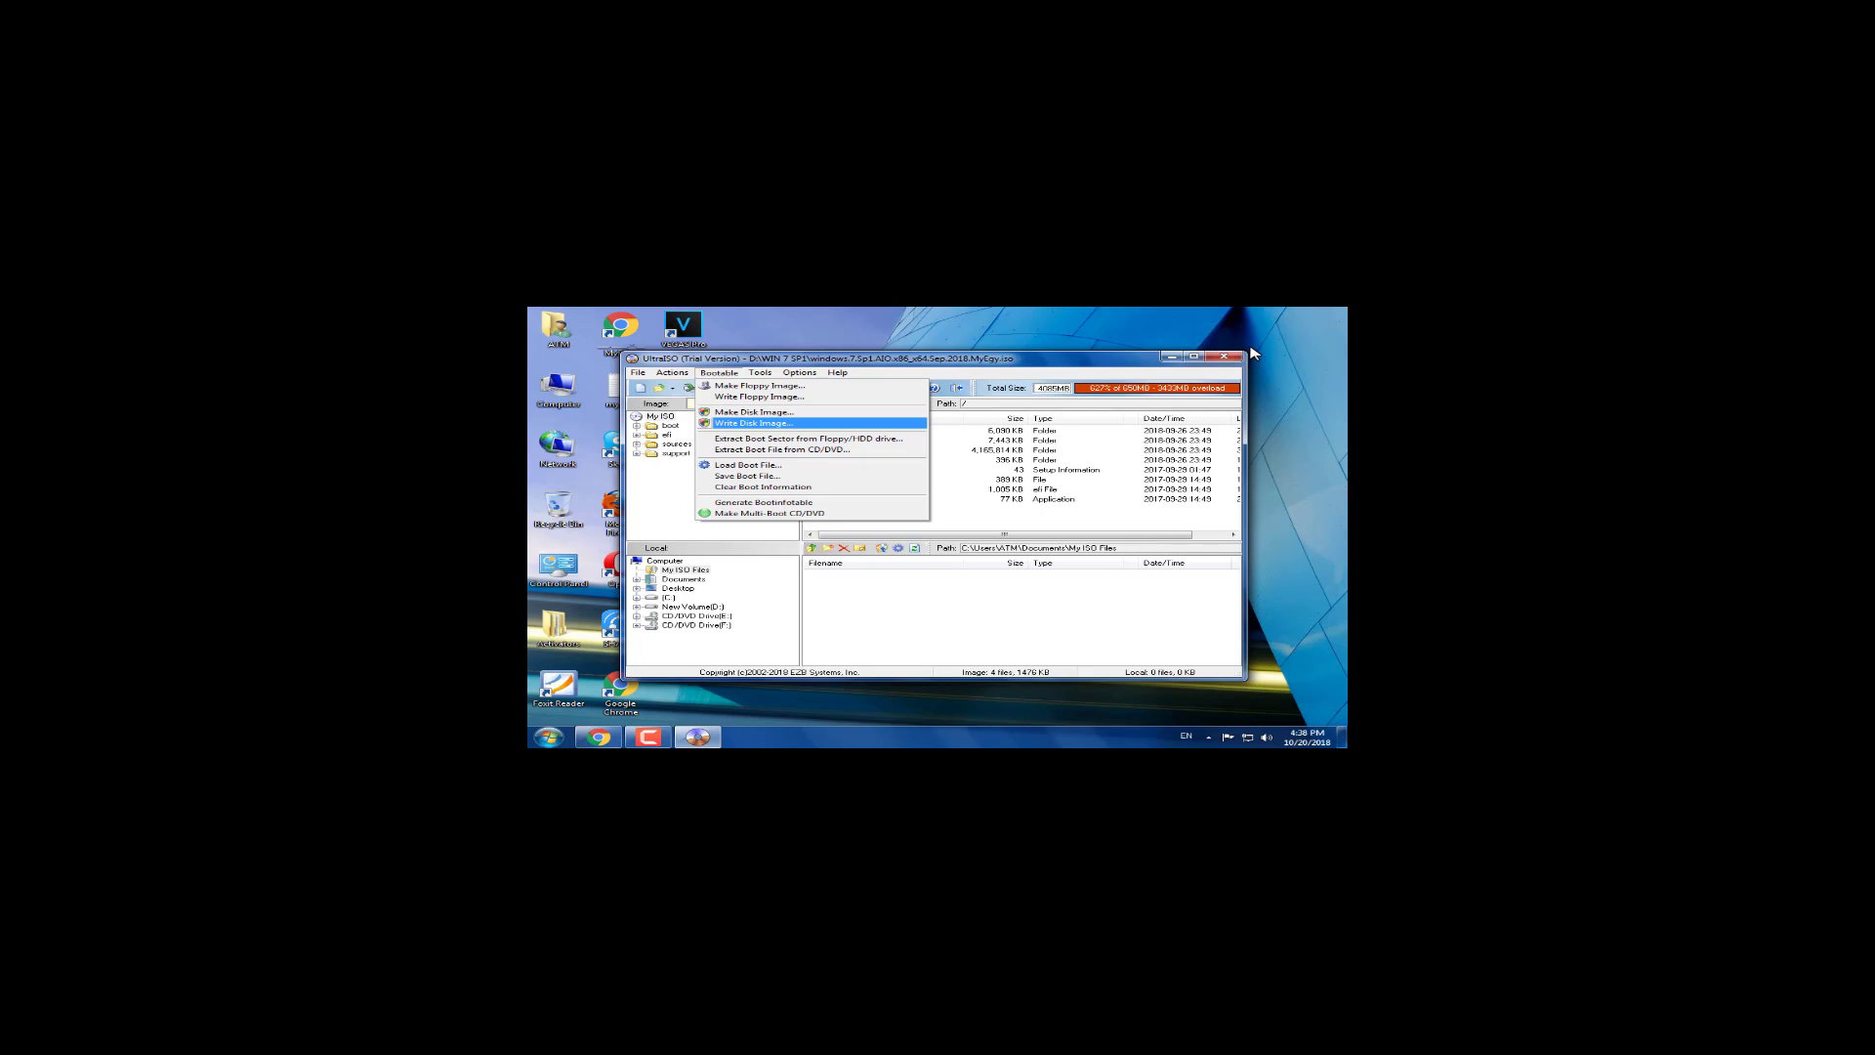
key("Return")
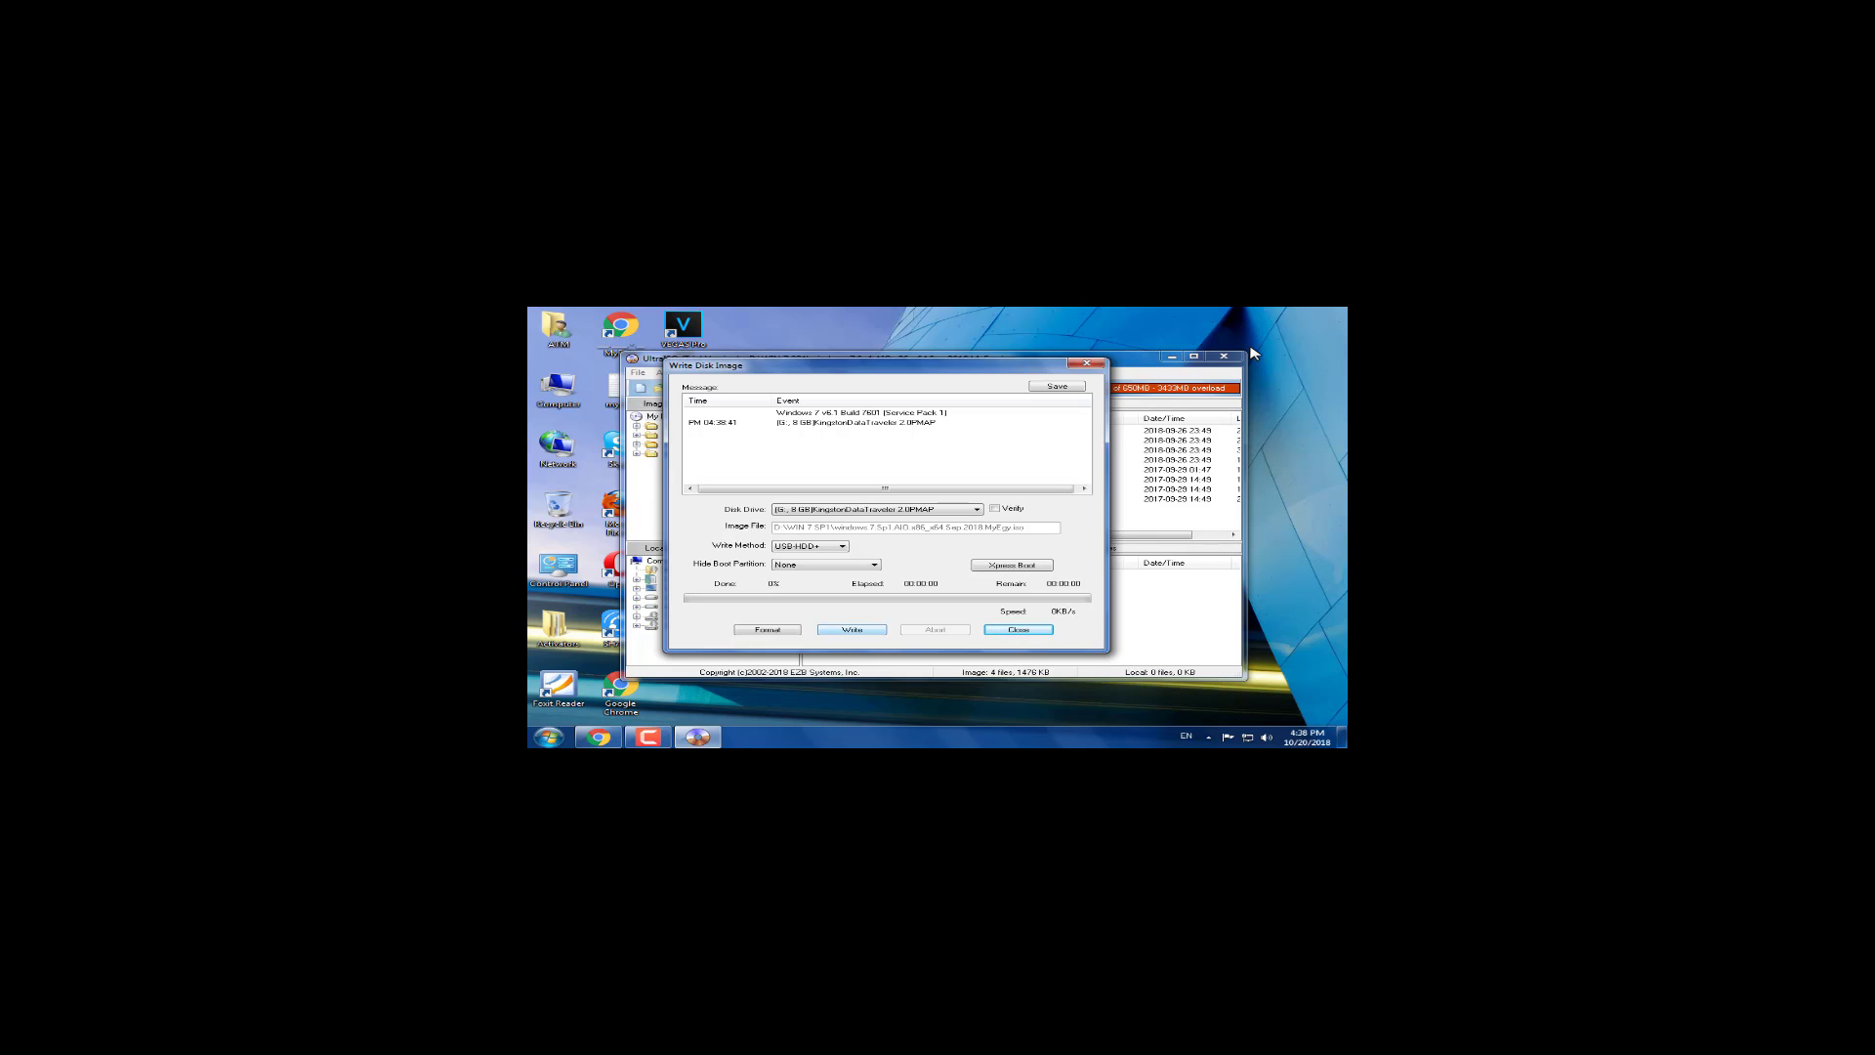
key("alt+w")
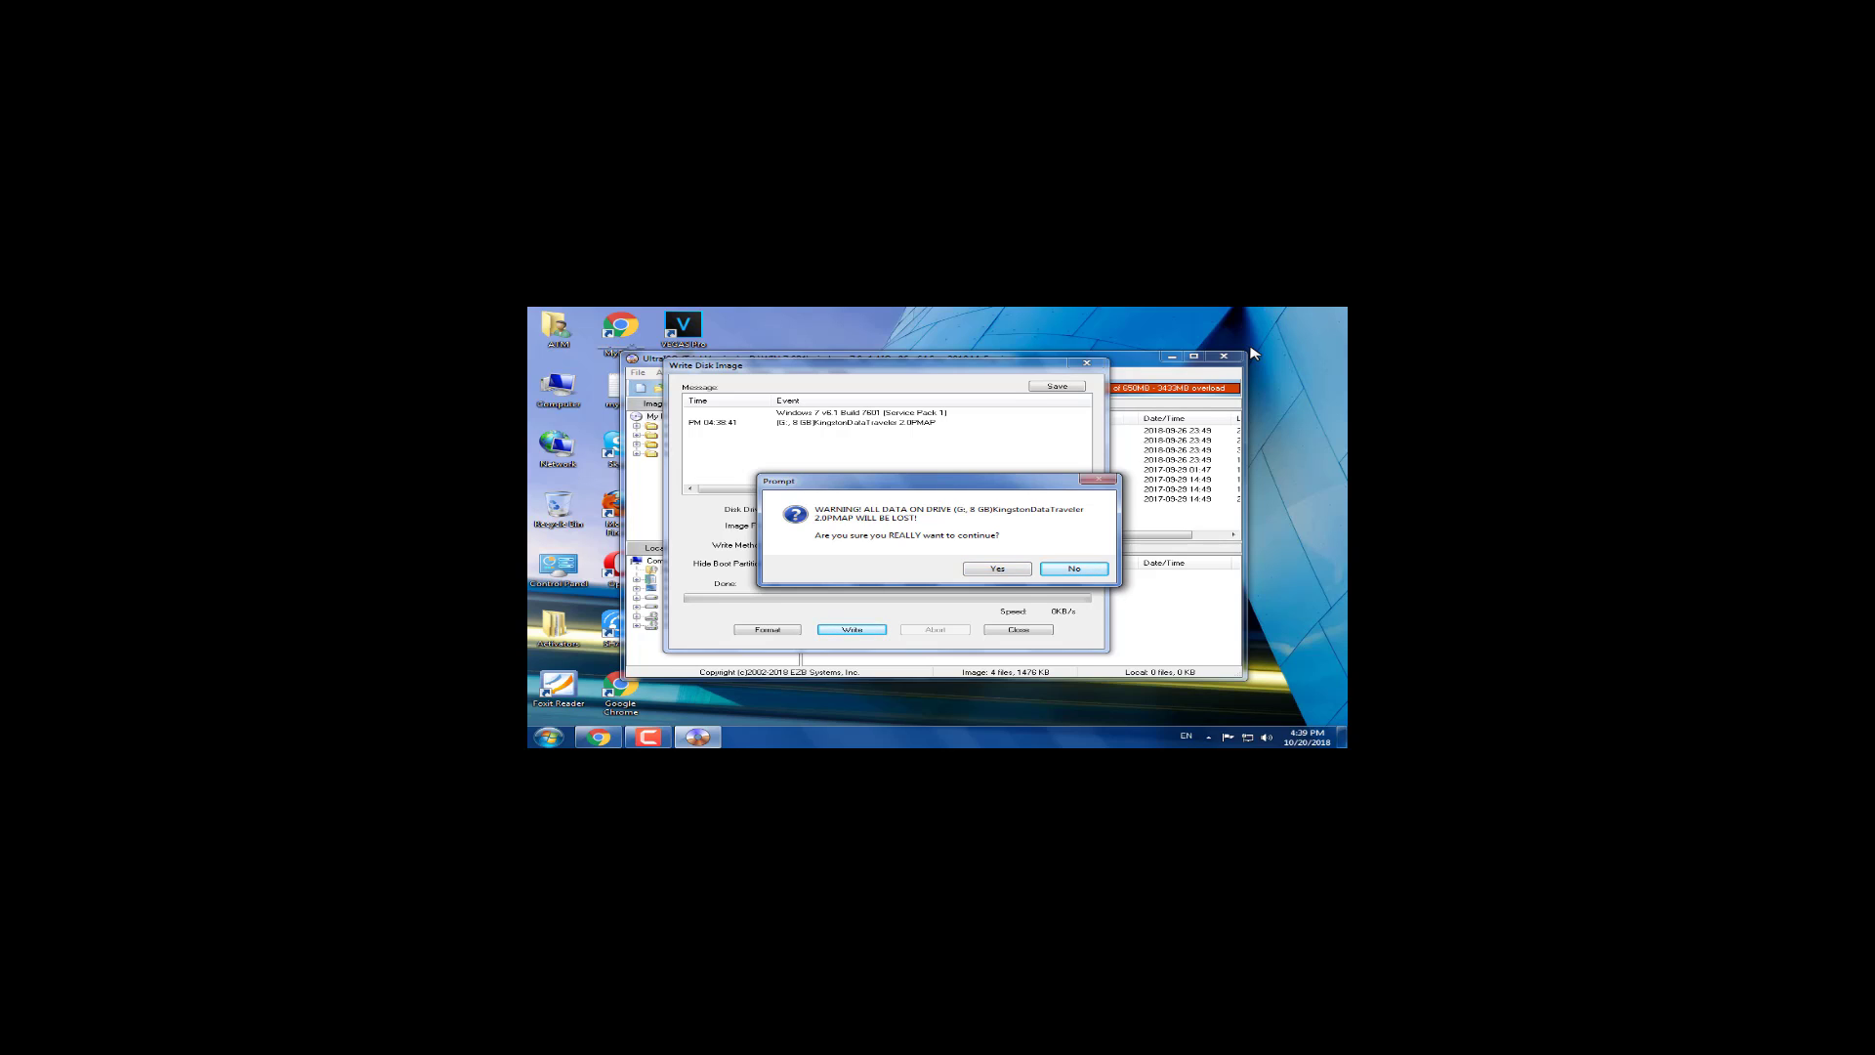
key("Return")
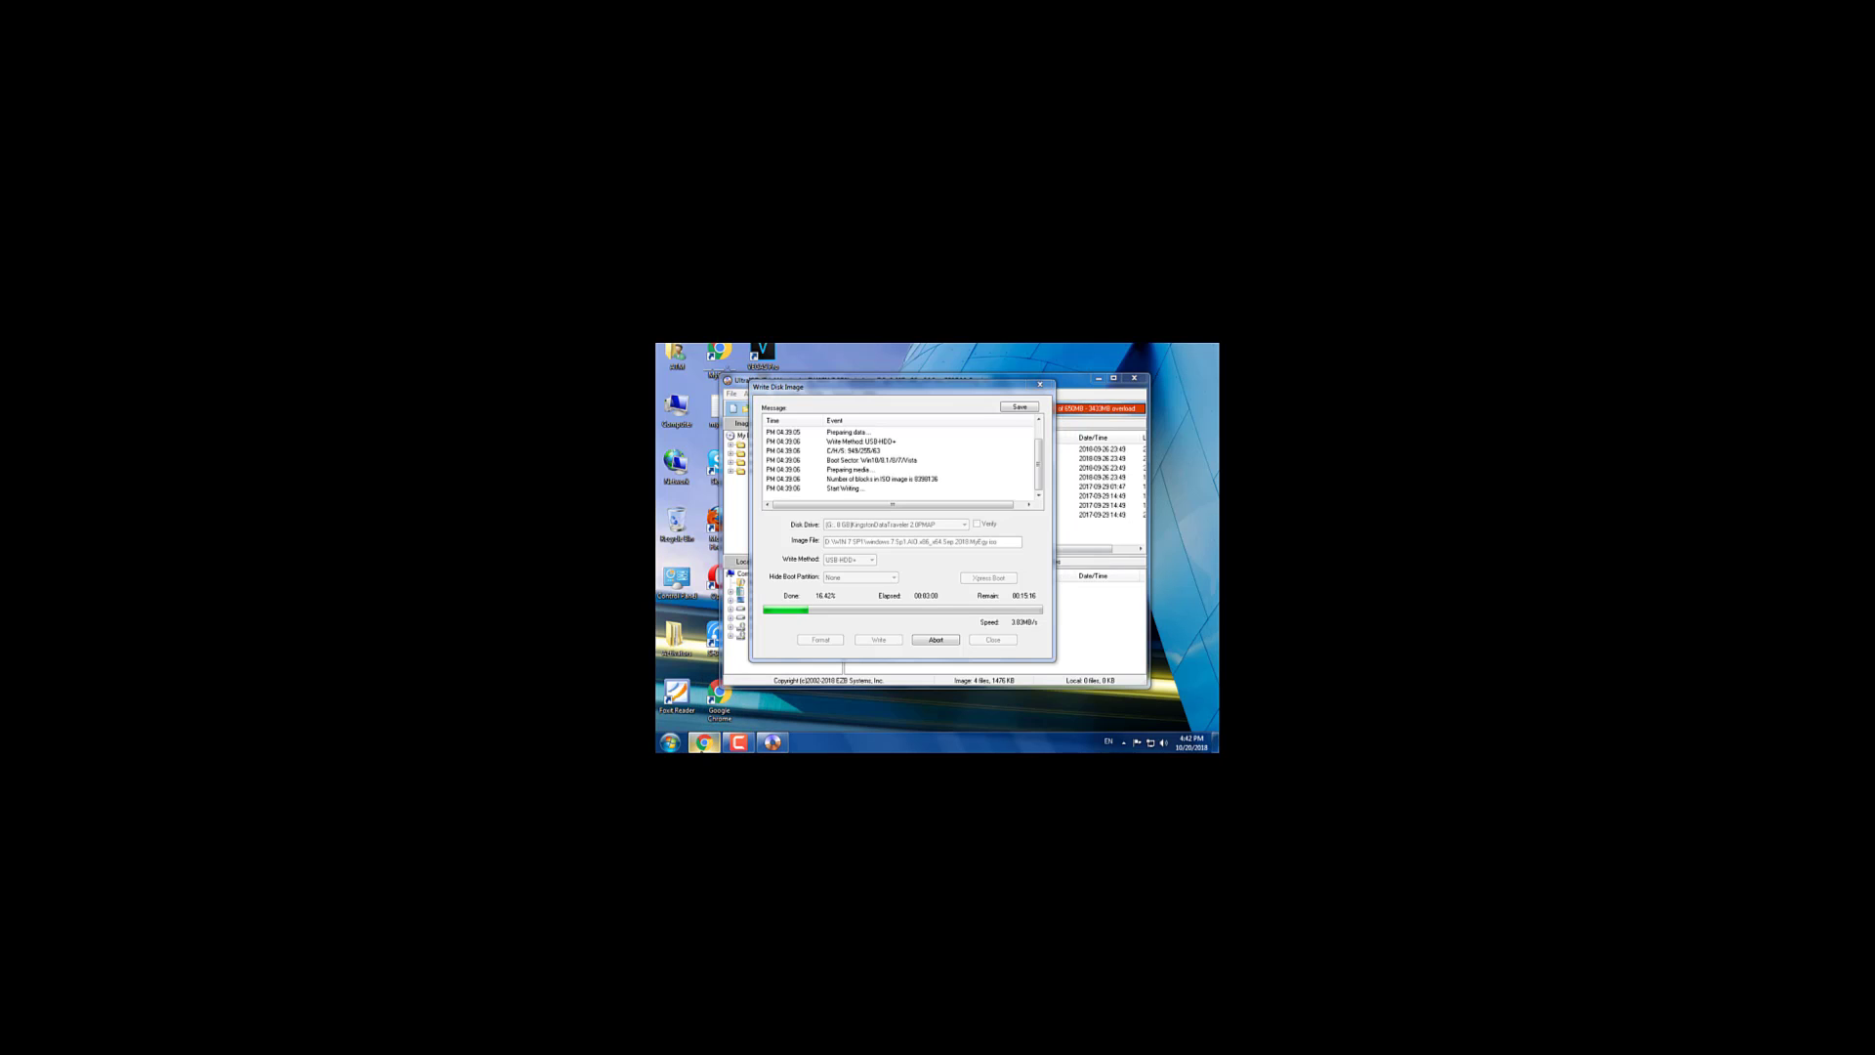
Step: Switch to Chrome and try to open the programs section of the myegy website
left_click(703, 742)
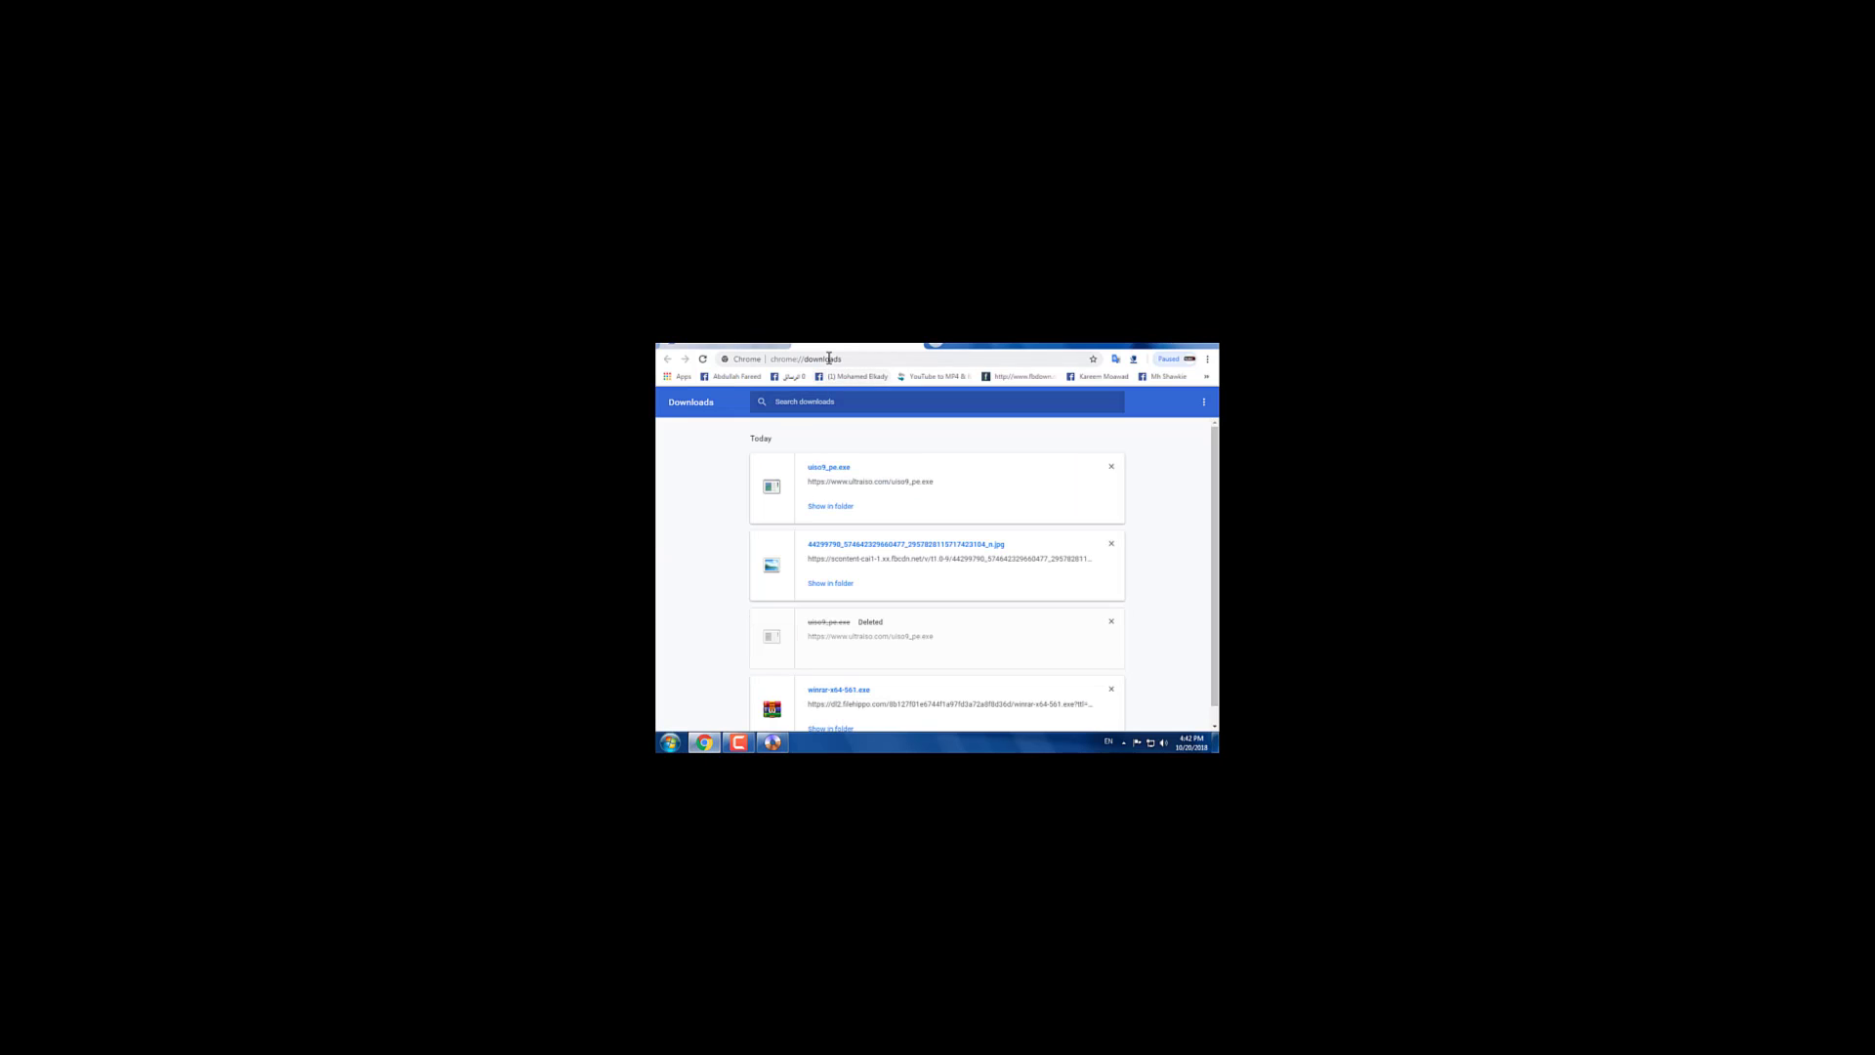
left_click(831, 360)
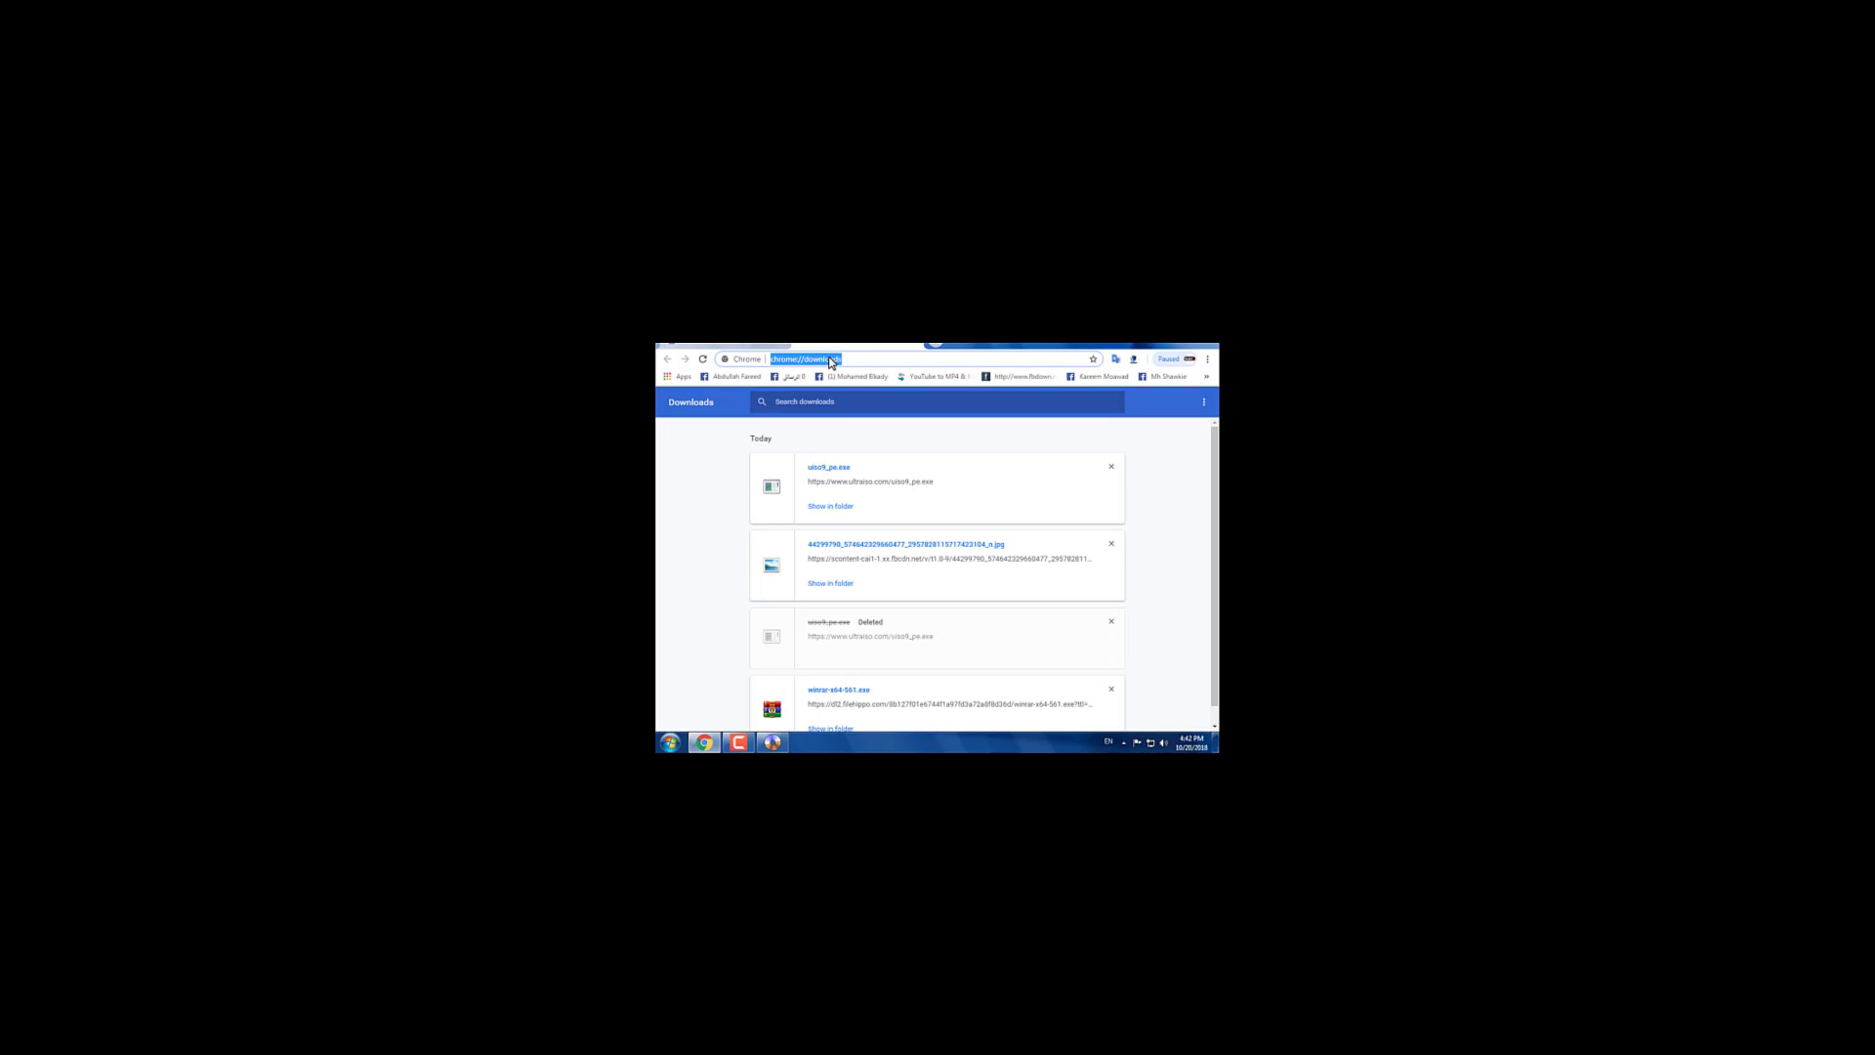
type("m")
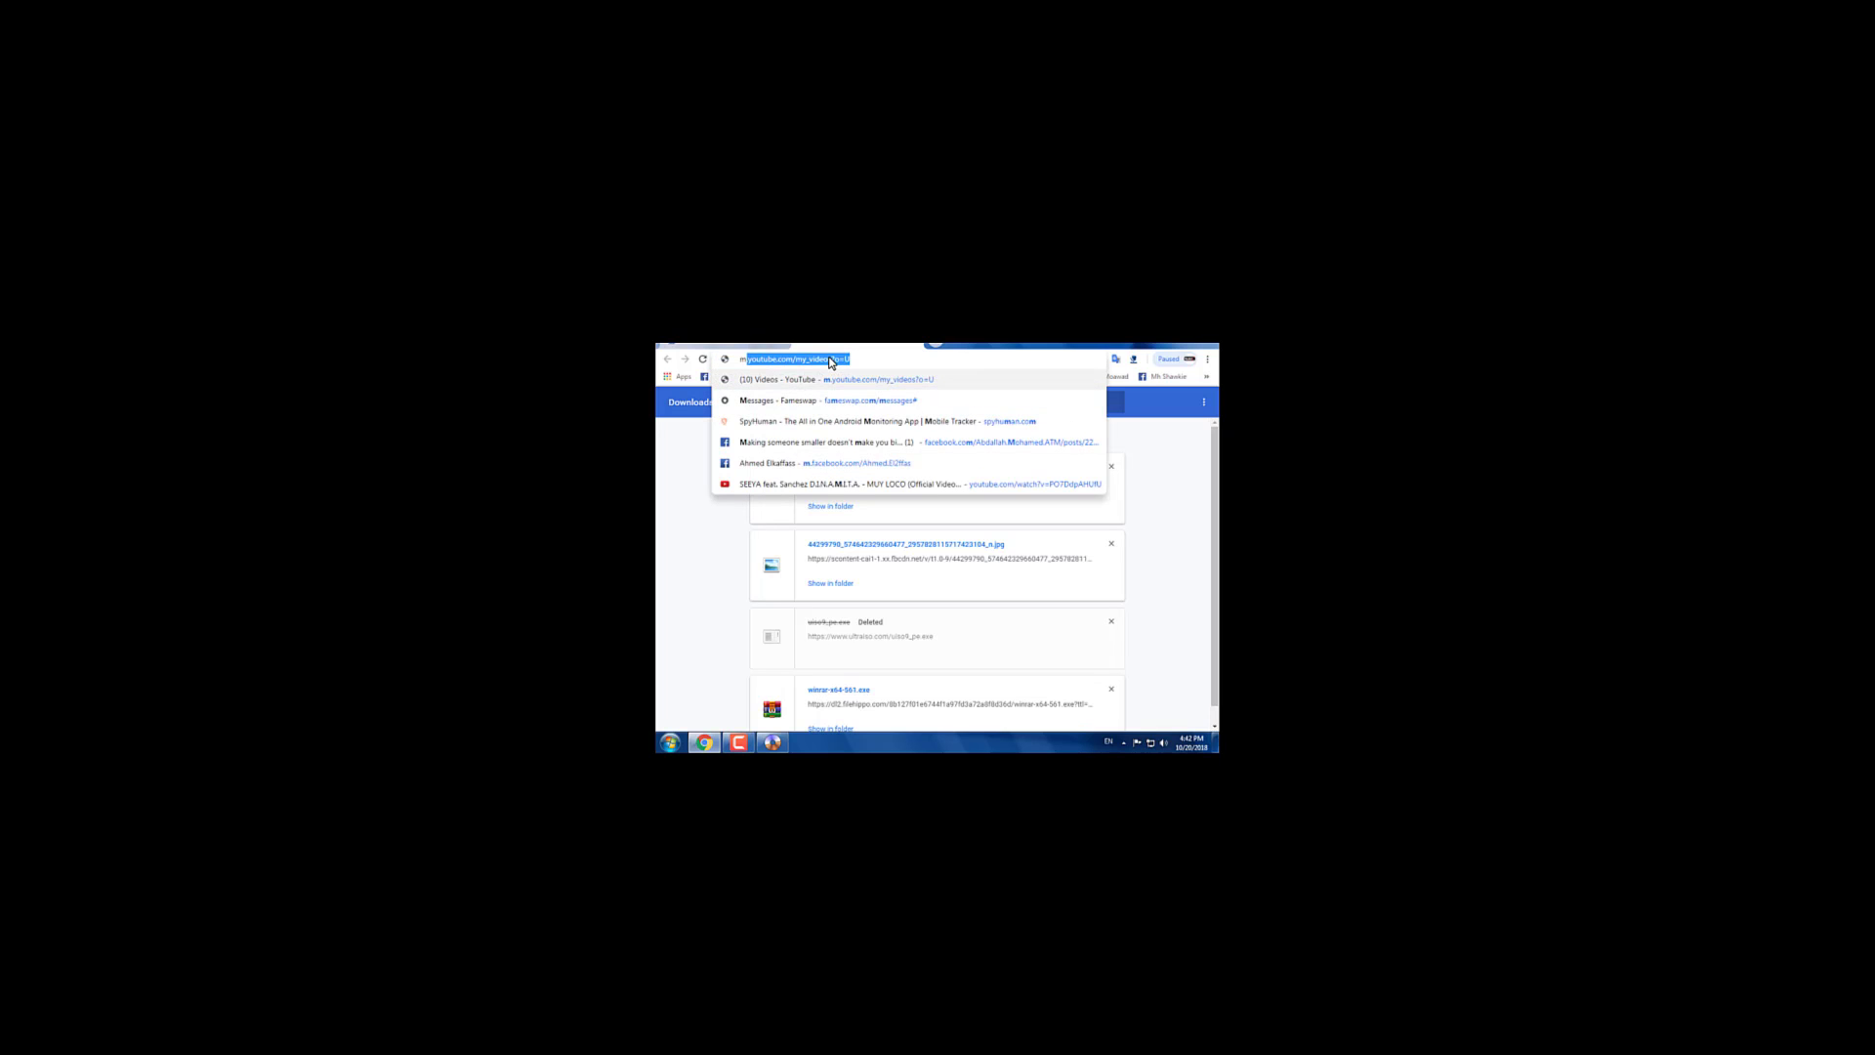
type("y")
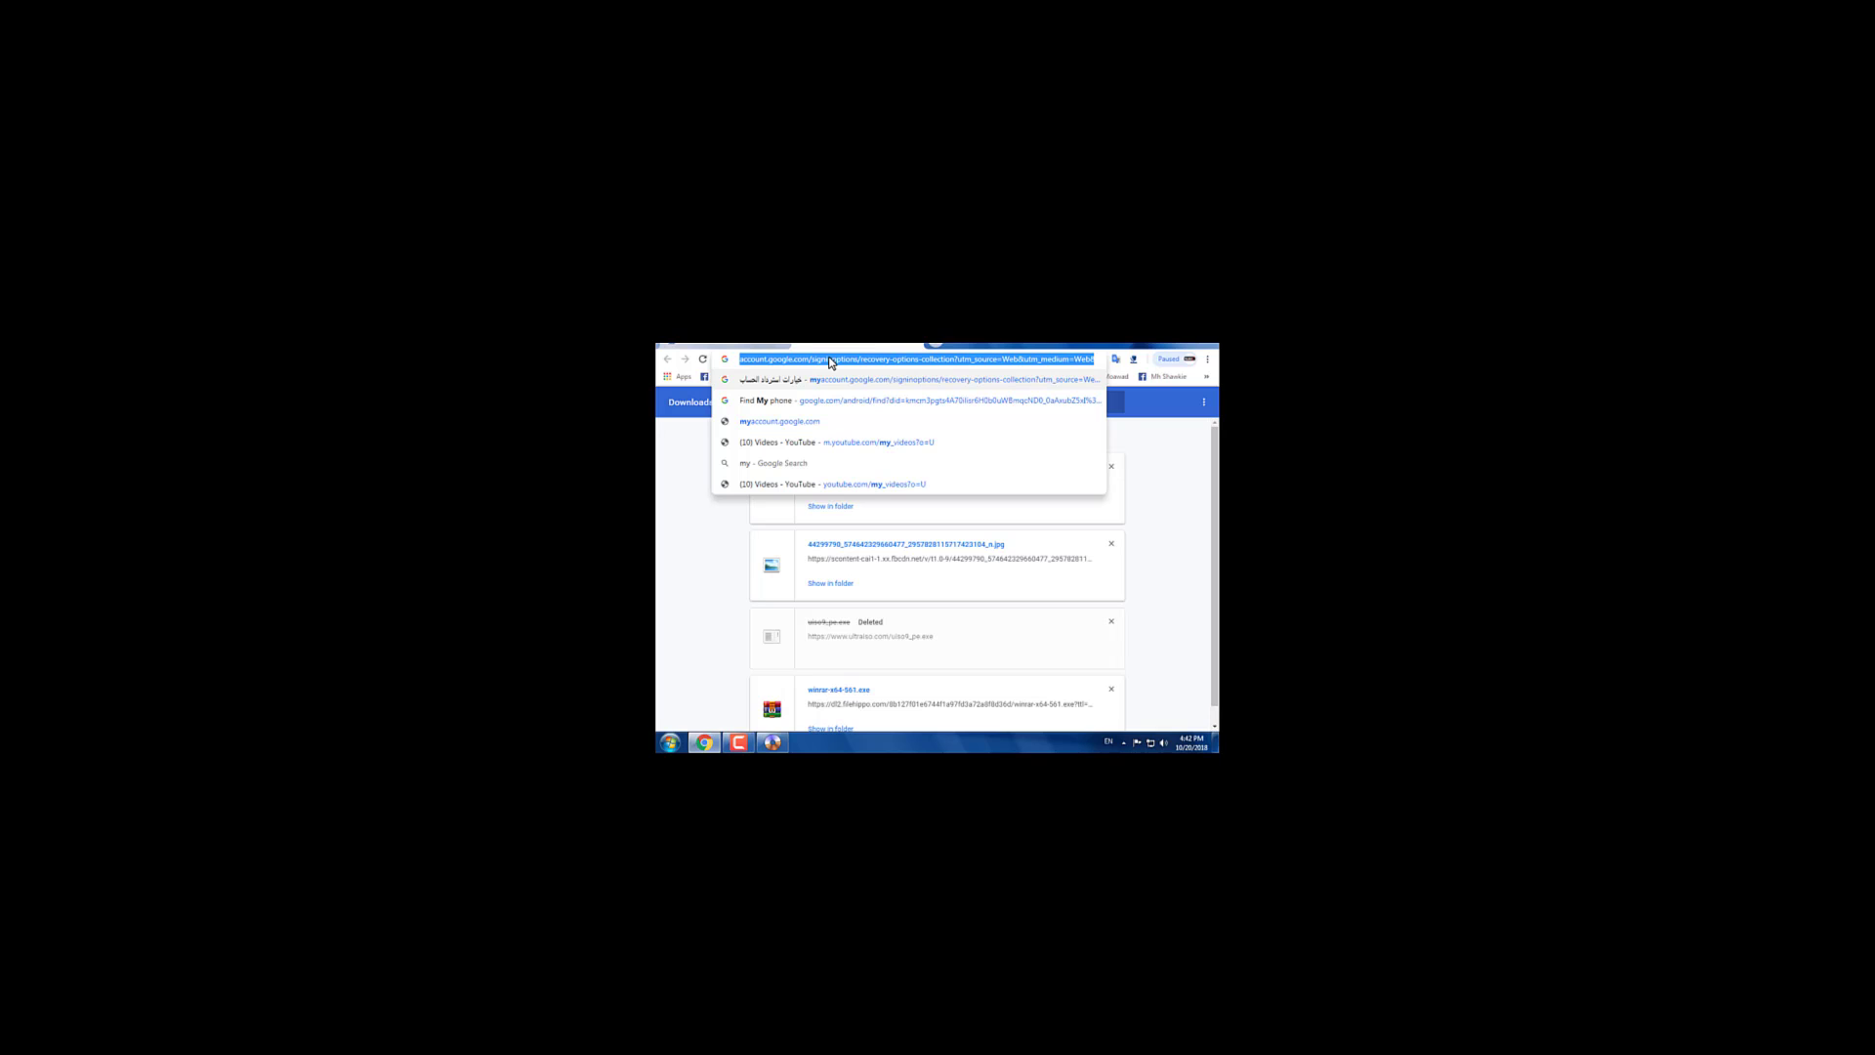
type("egy")
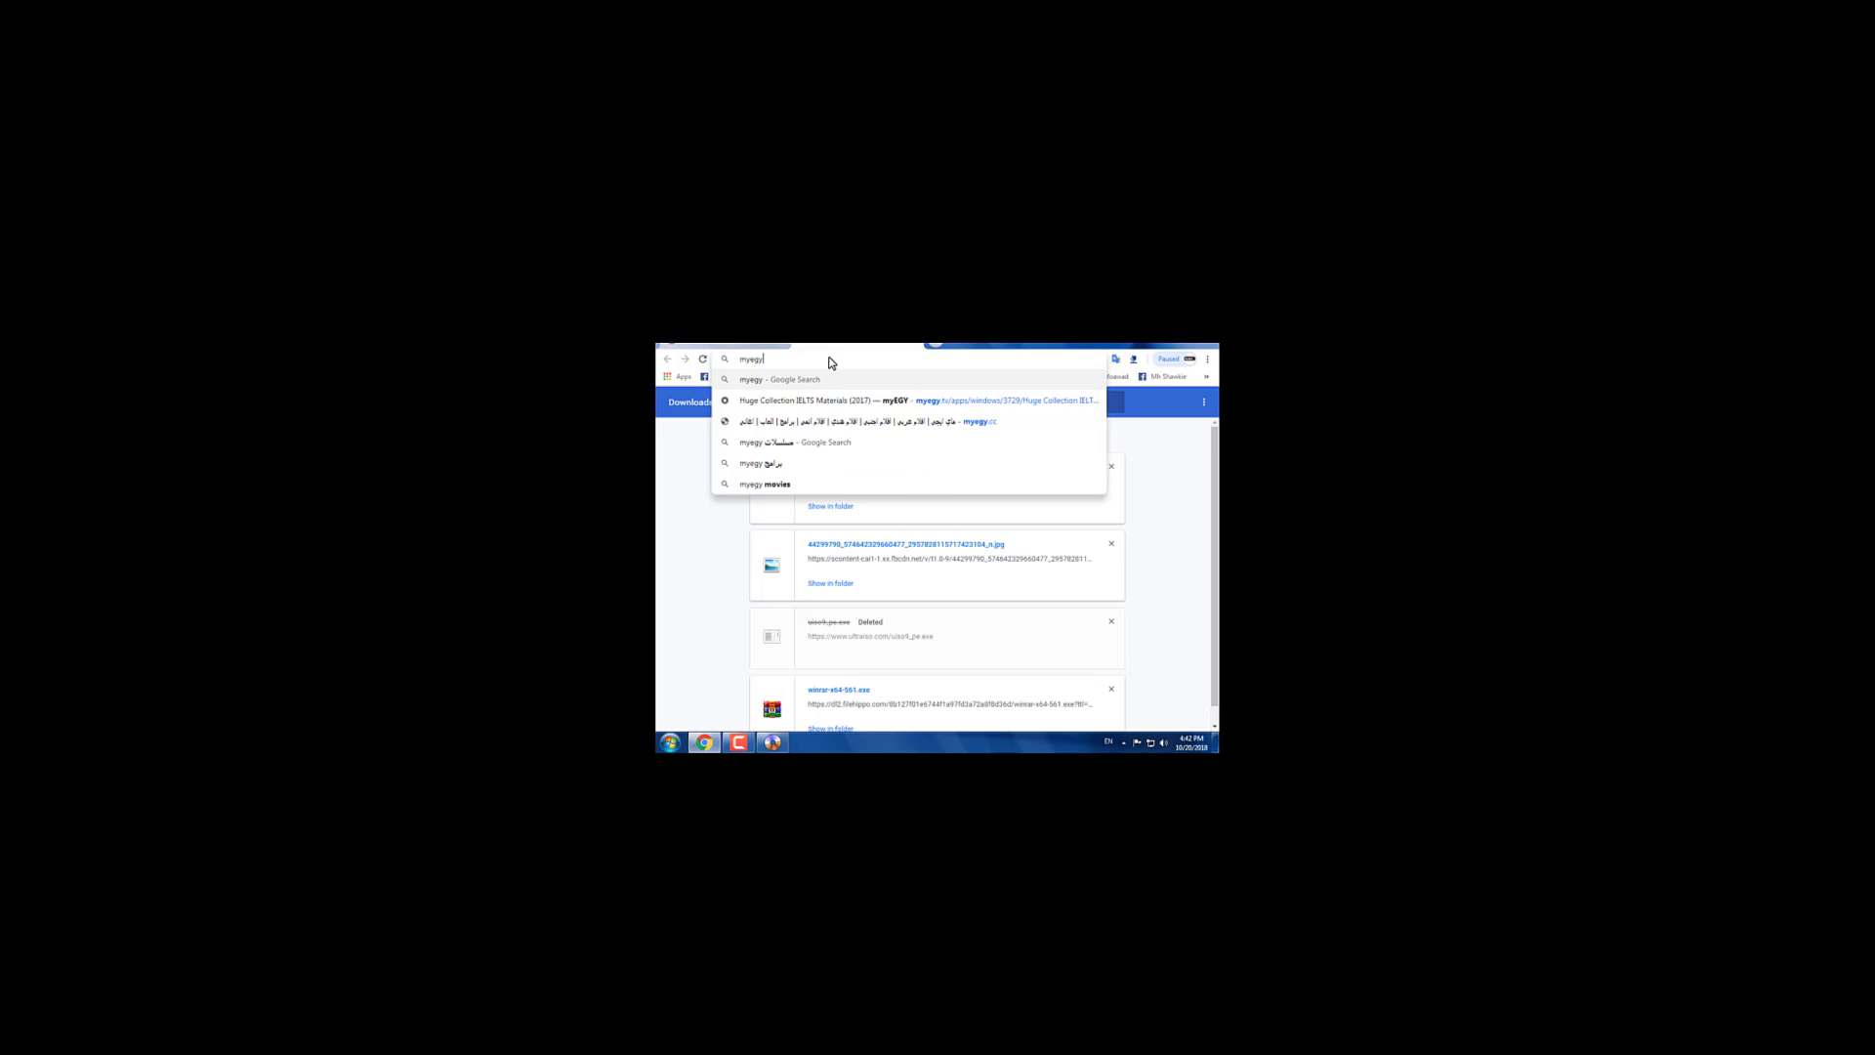
key("Return")
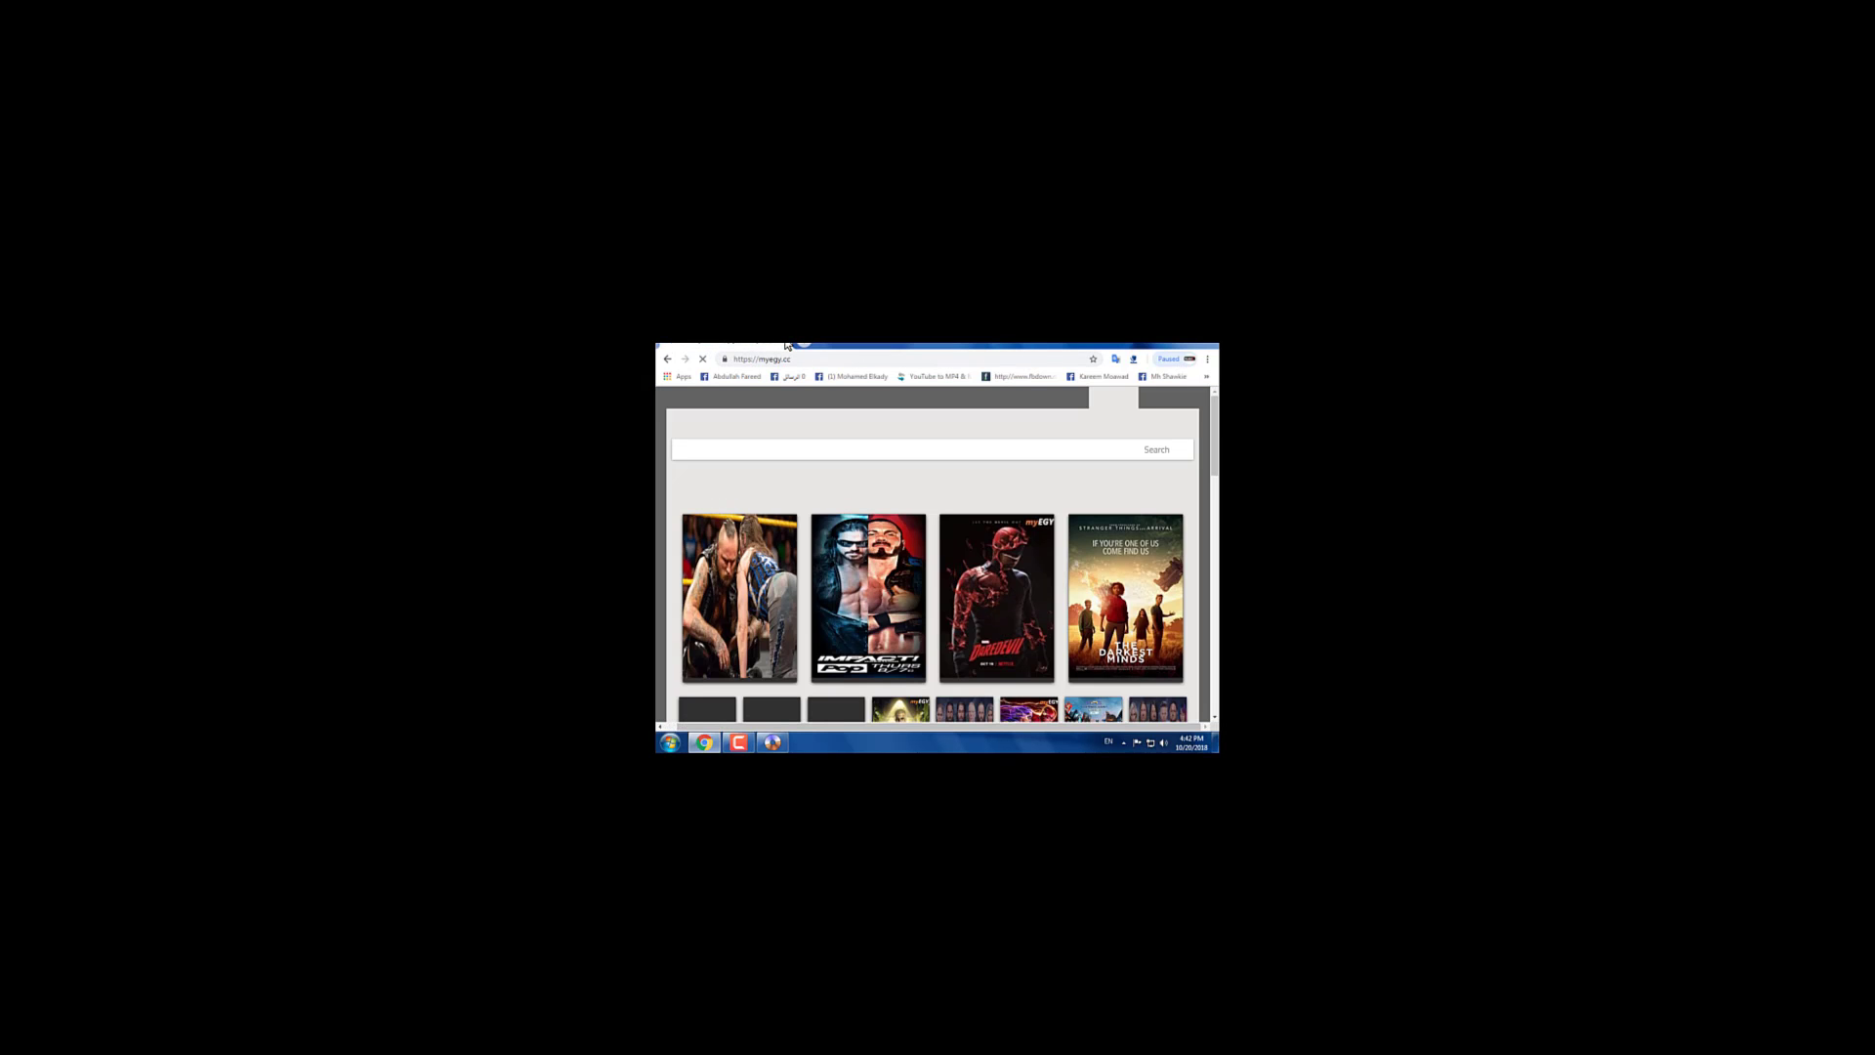
left_click(982, 403)
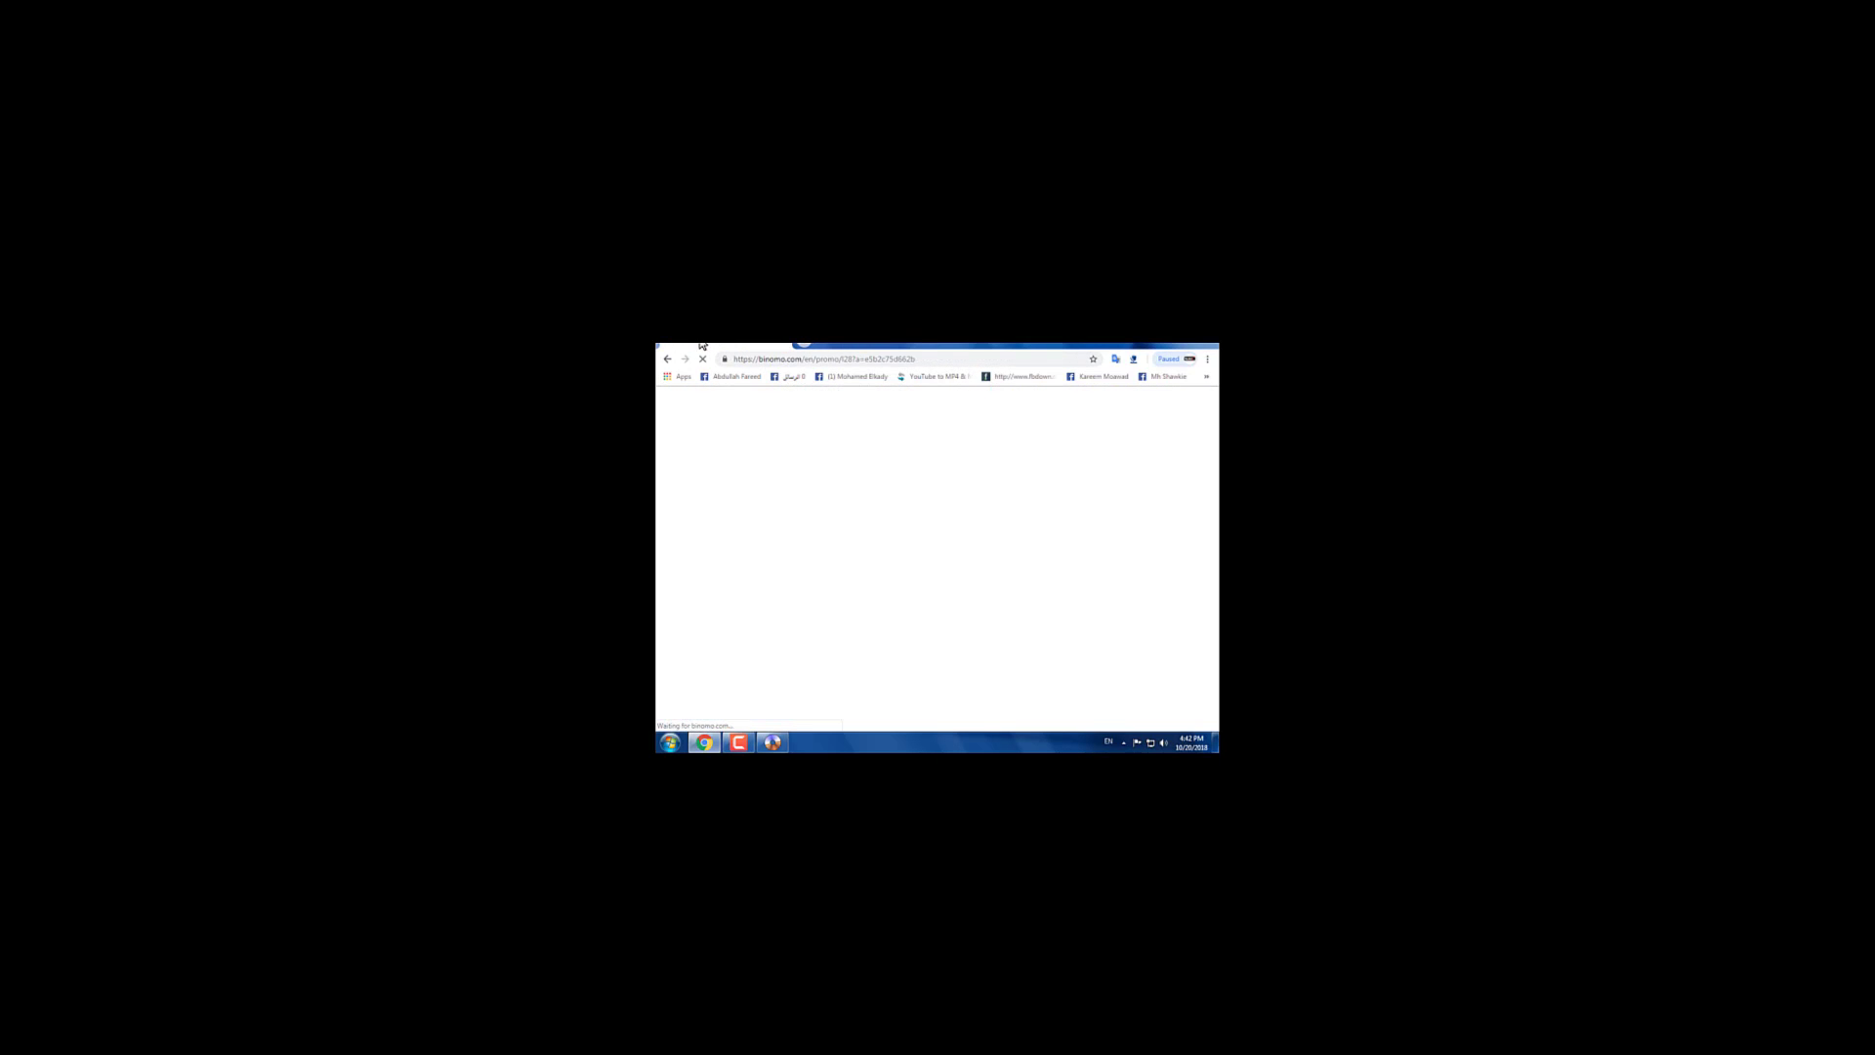
left_click(669, 360)
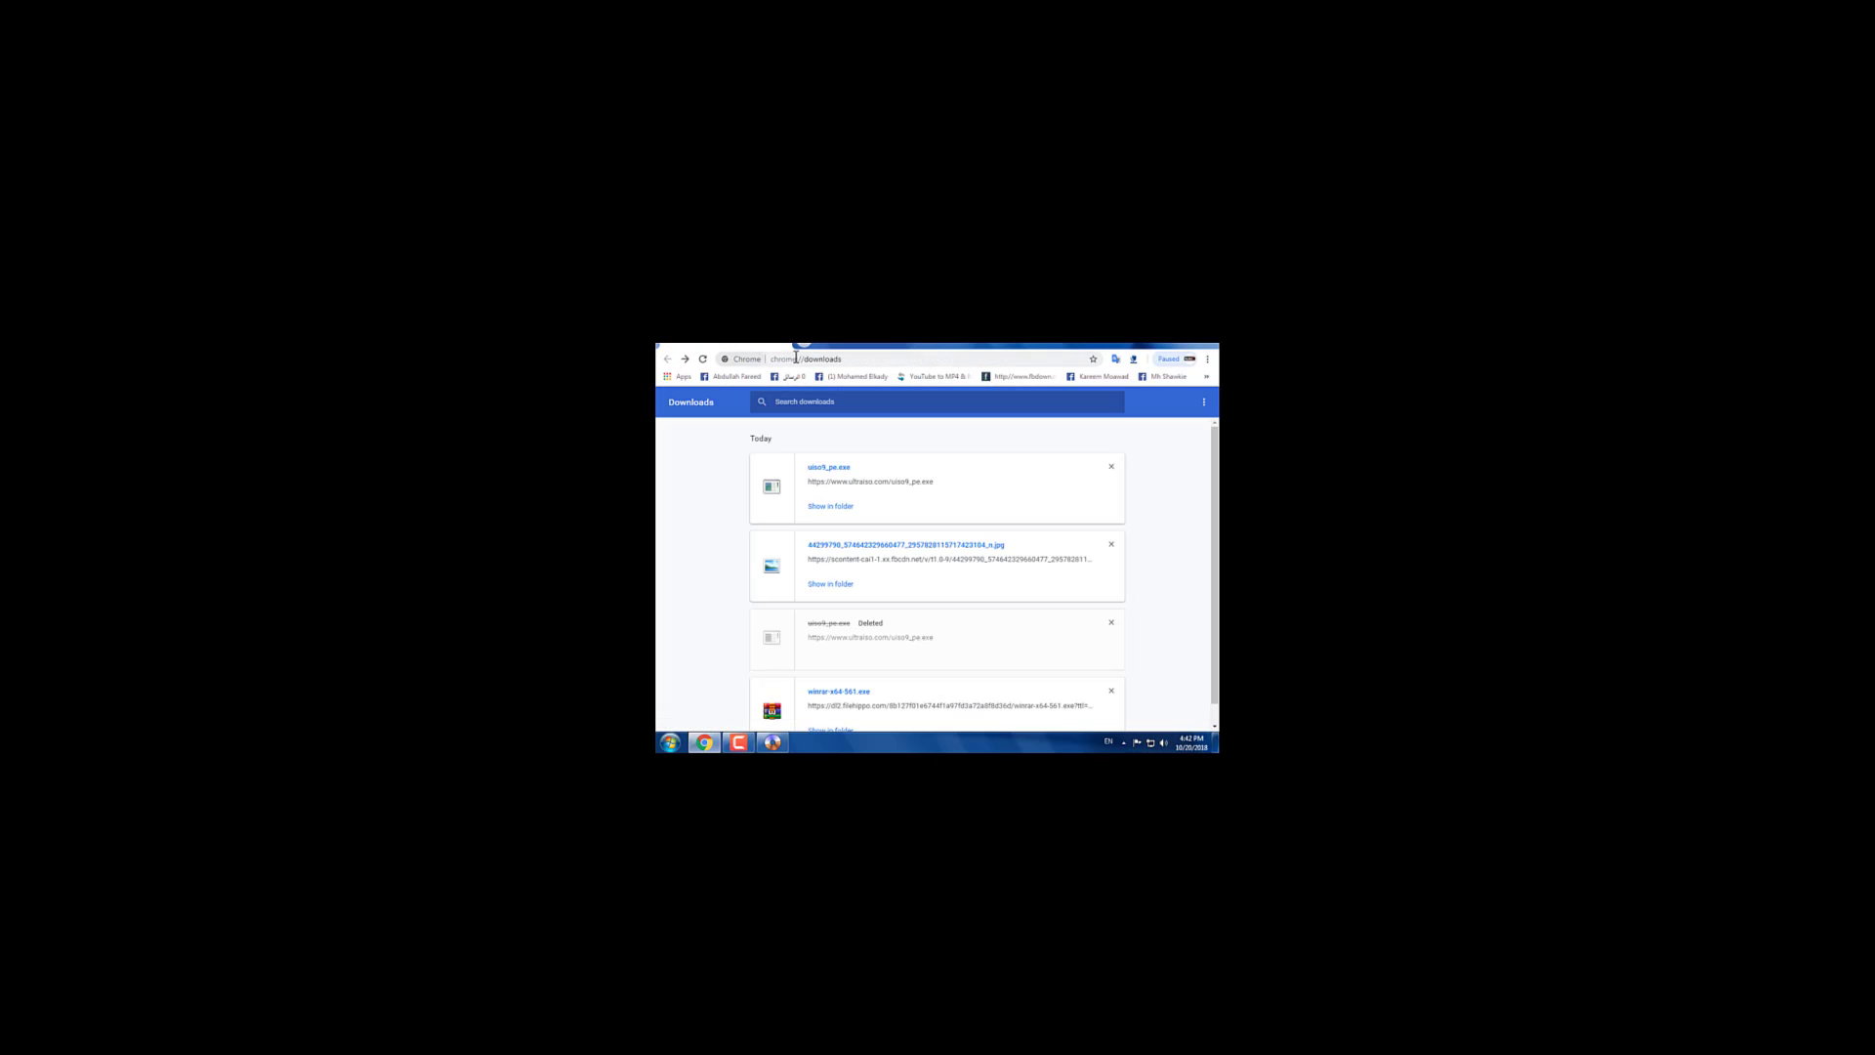
Step: Load the myegy website again and open its programs section
left_click(799, 358)
type("myegy")
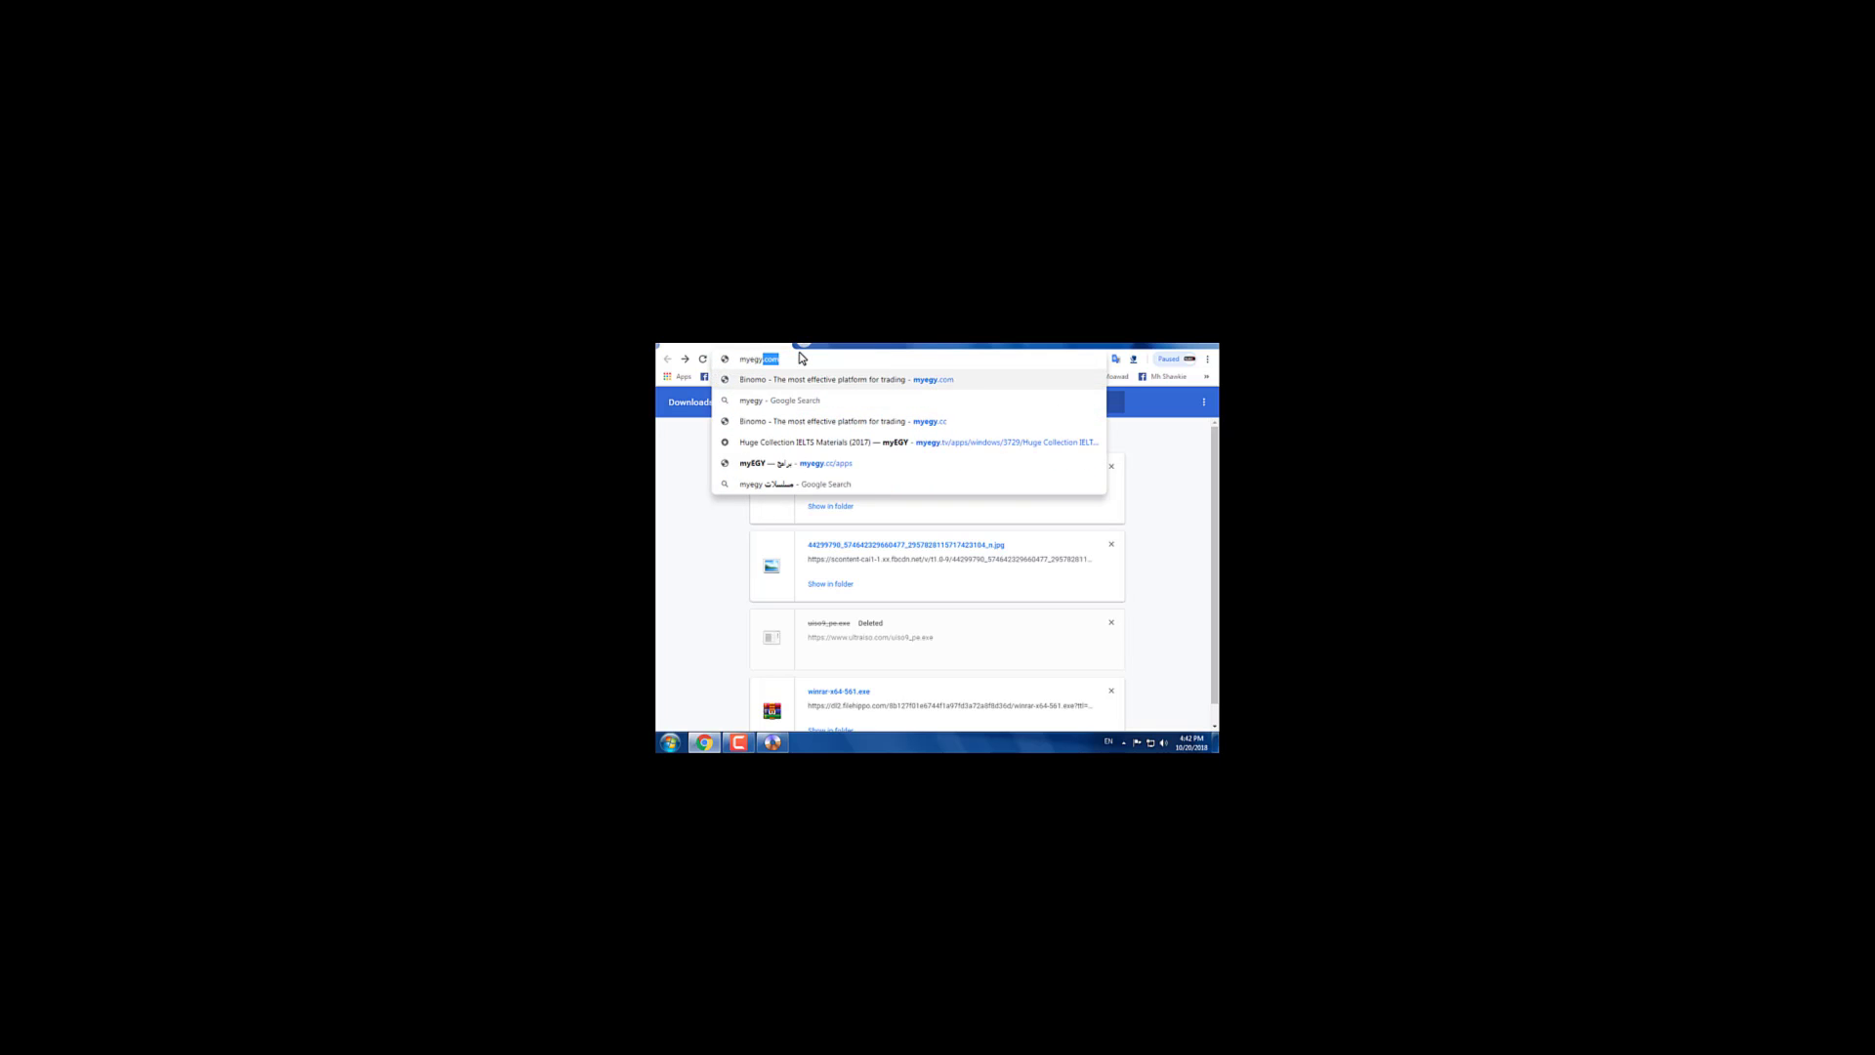
key("Return")
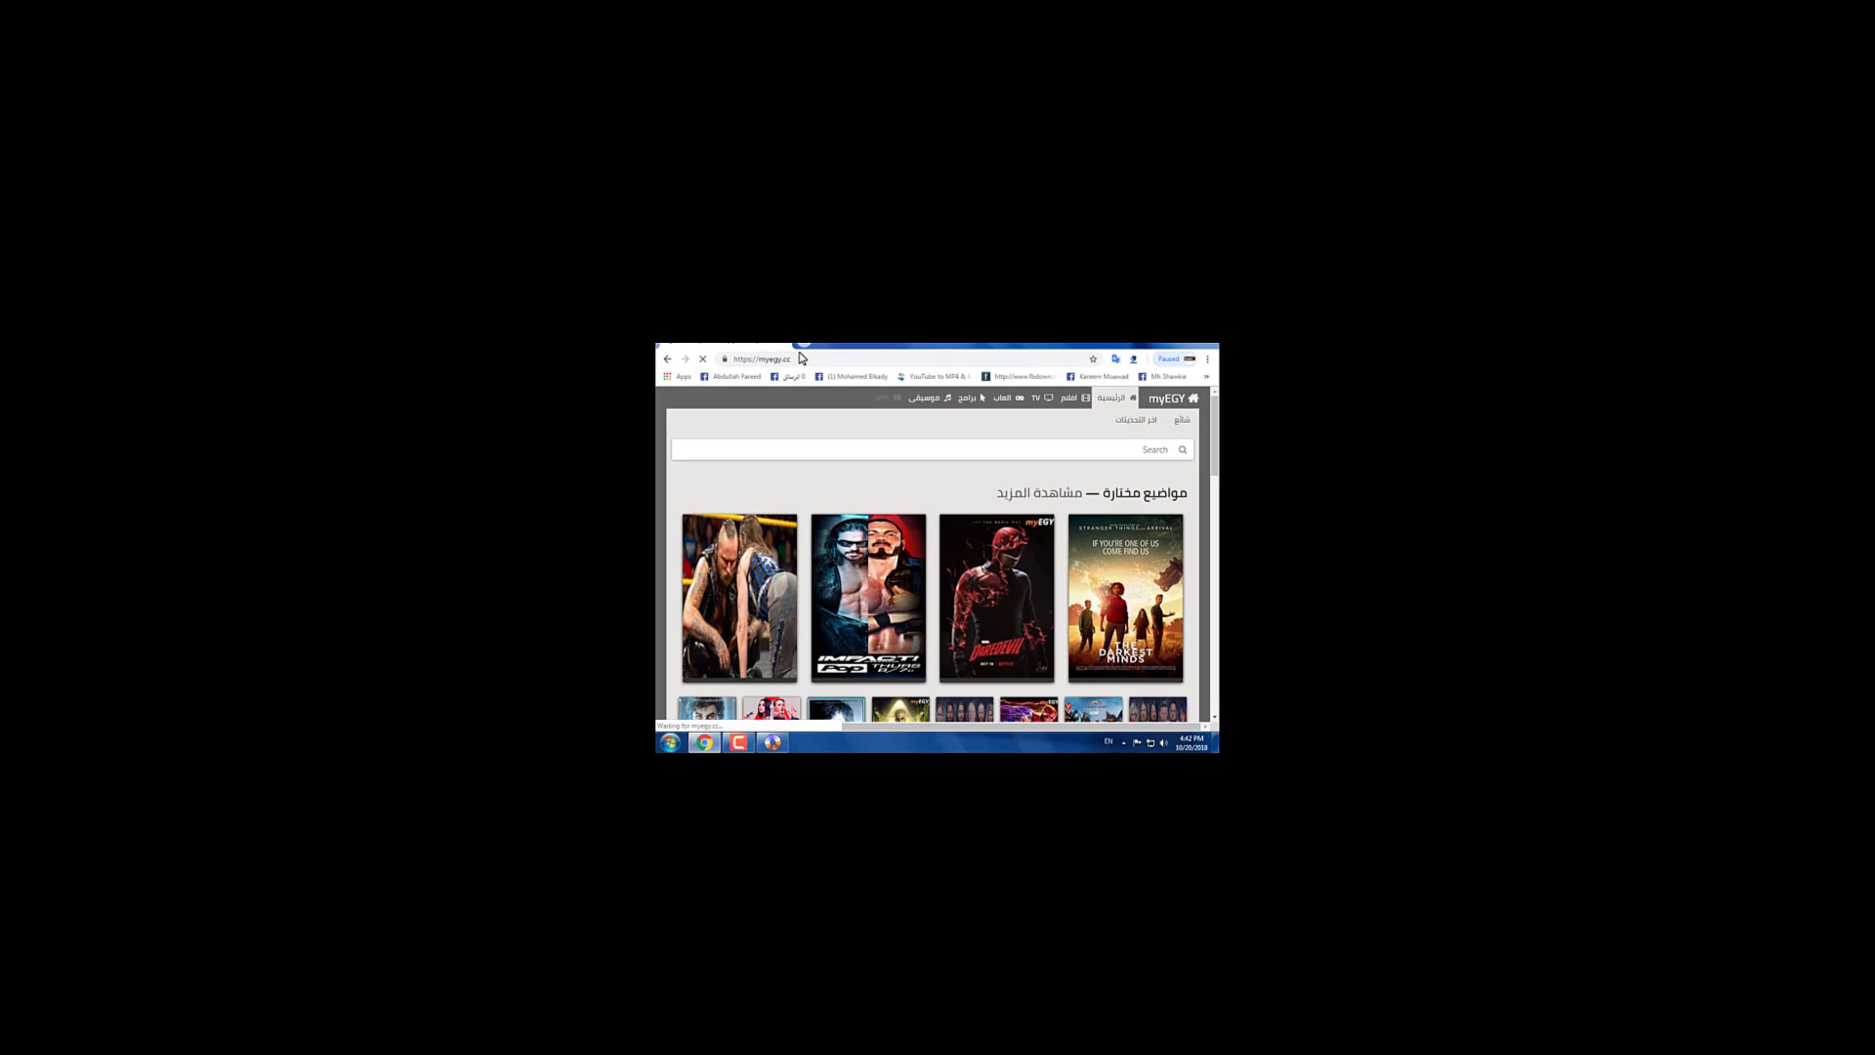
left_click(970, 404)
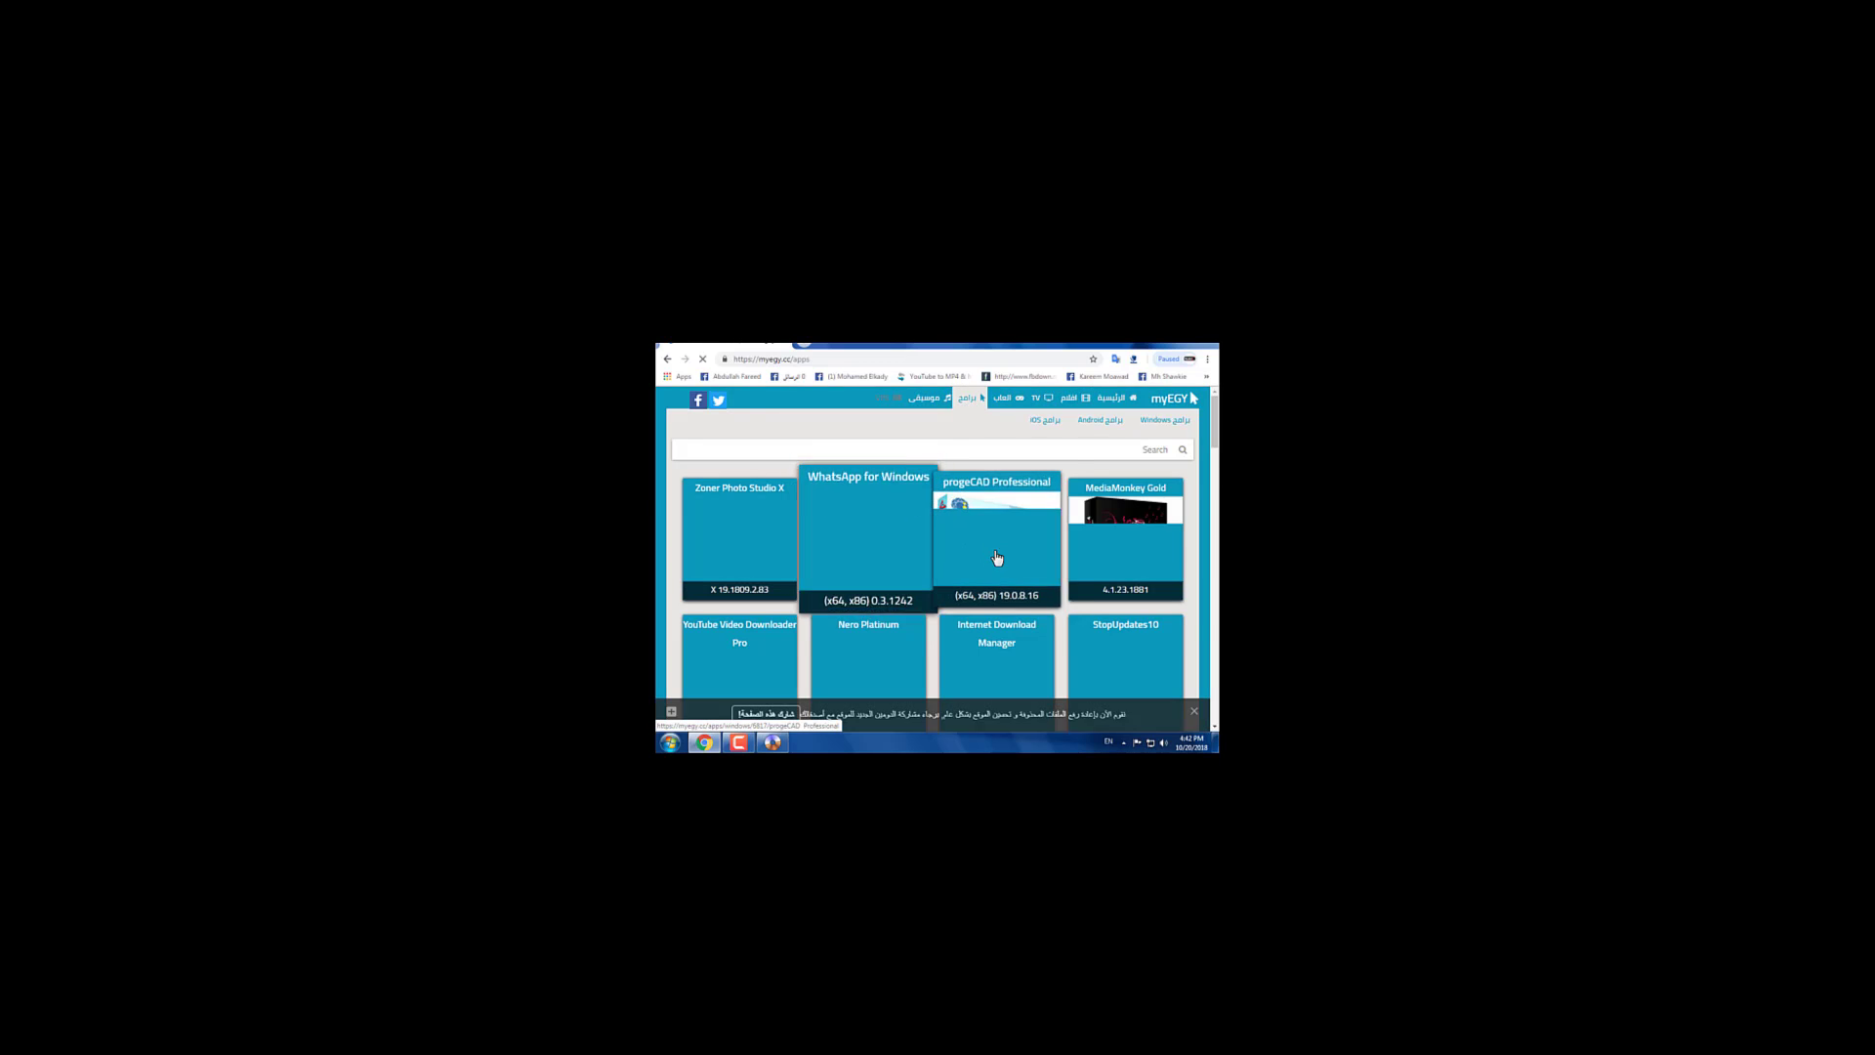
Step: Find Windows 10 Pro Redstone 5 in the programs list and open its page
scroll(1060, 604, "down", 1)
scroll(1060, 604, "down", 10)
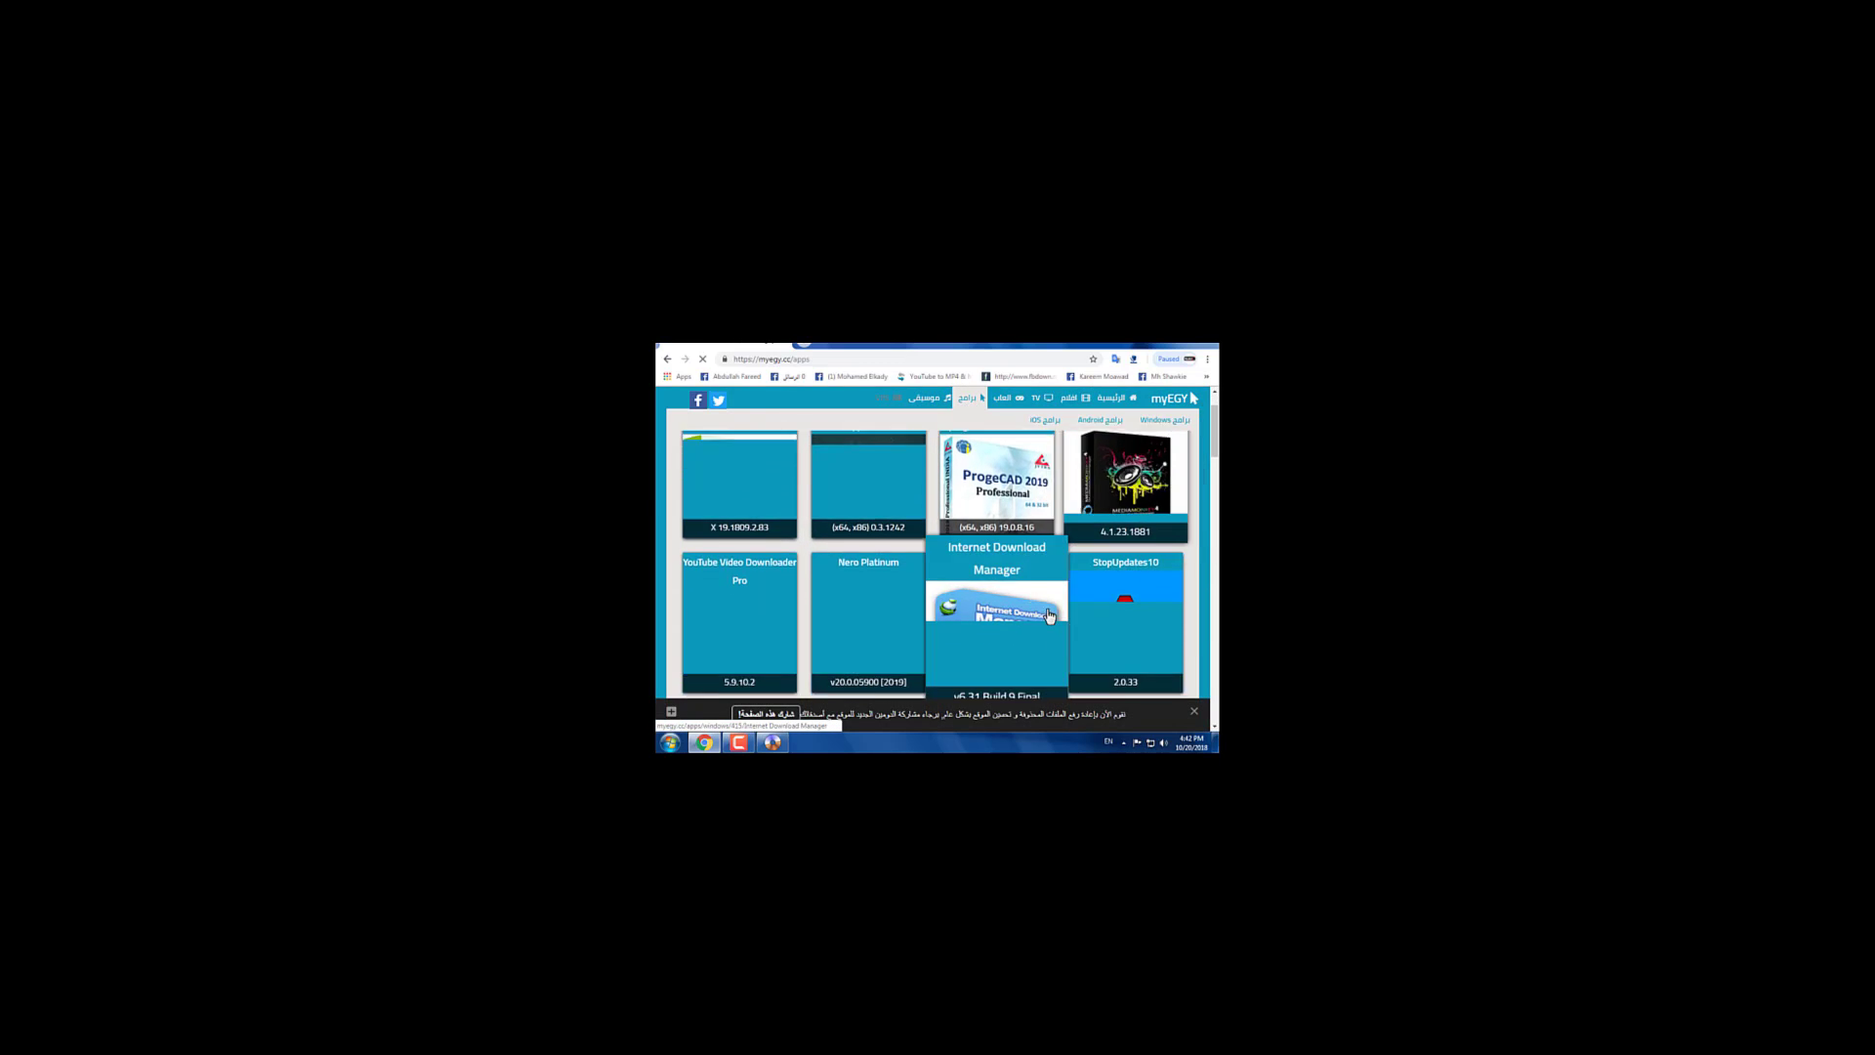
scroll(991, 569, "down", 5)
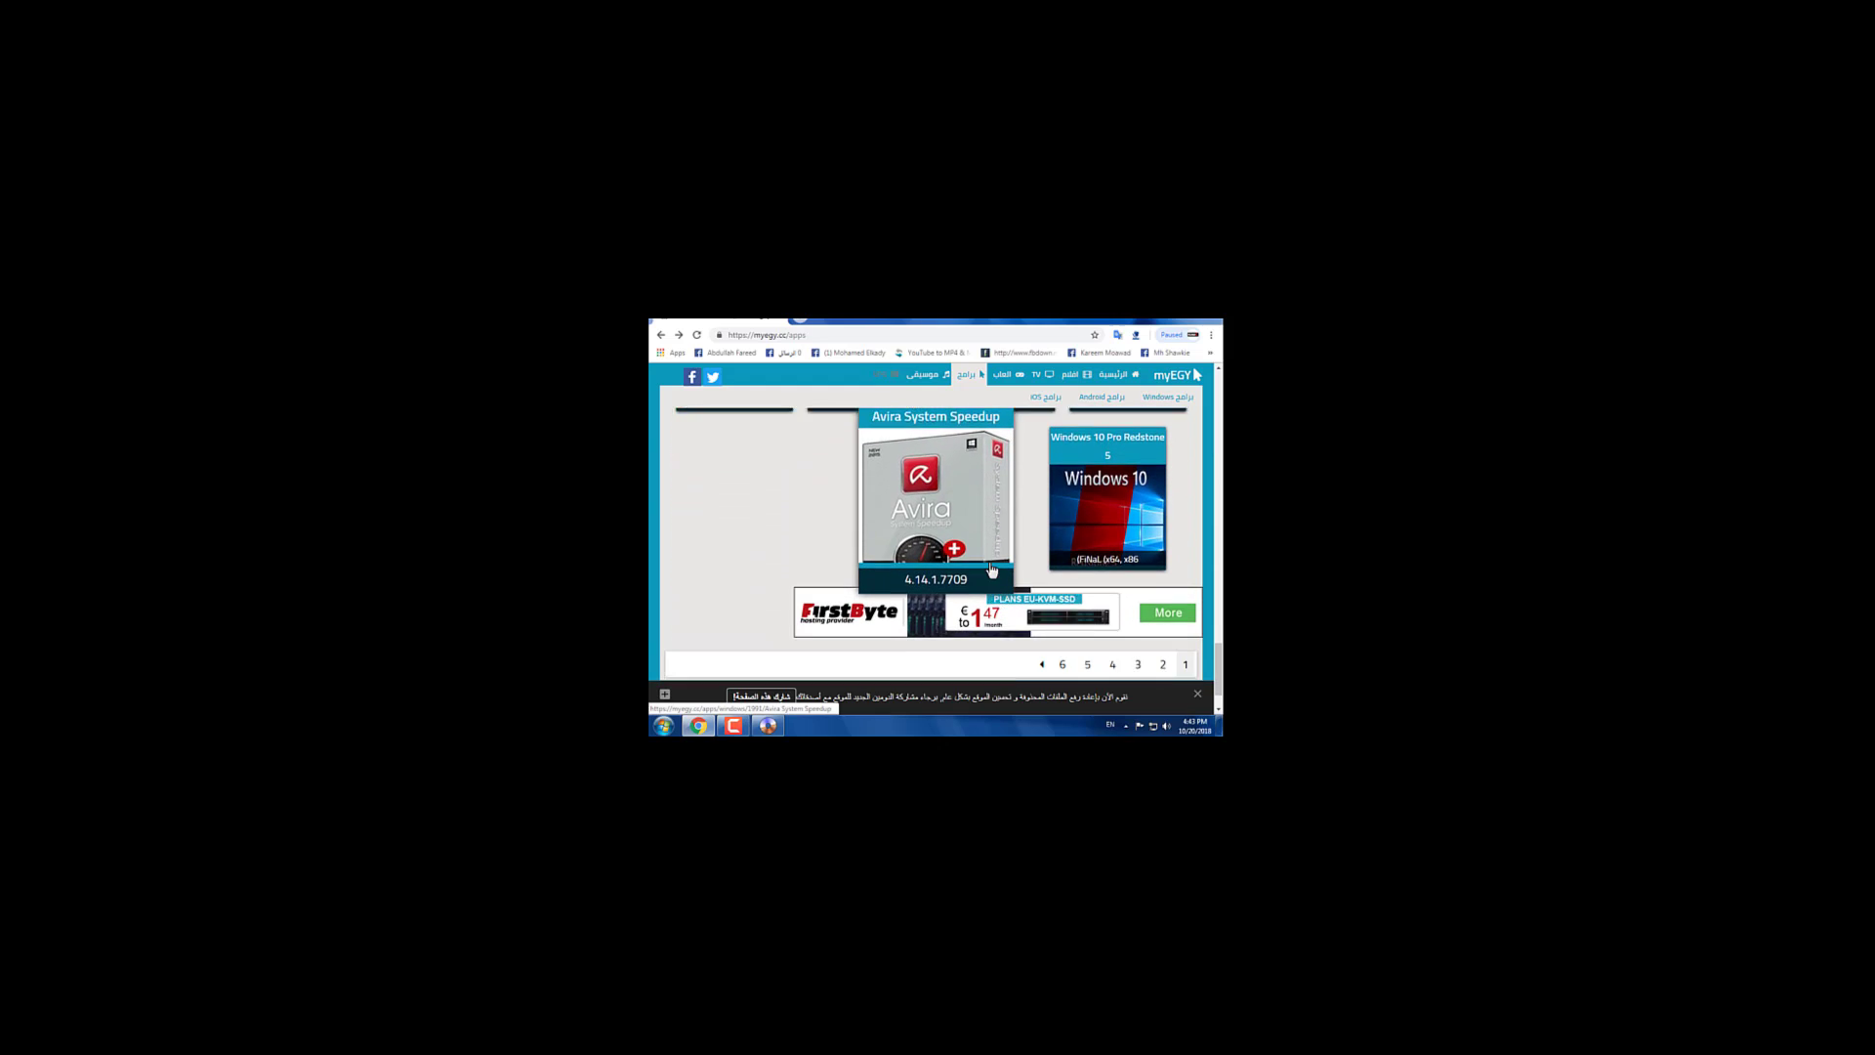
scroll(1130, 584, "up", 4)
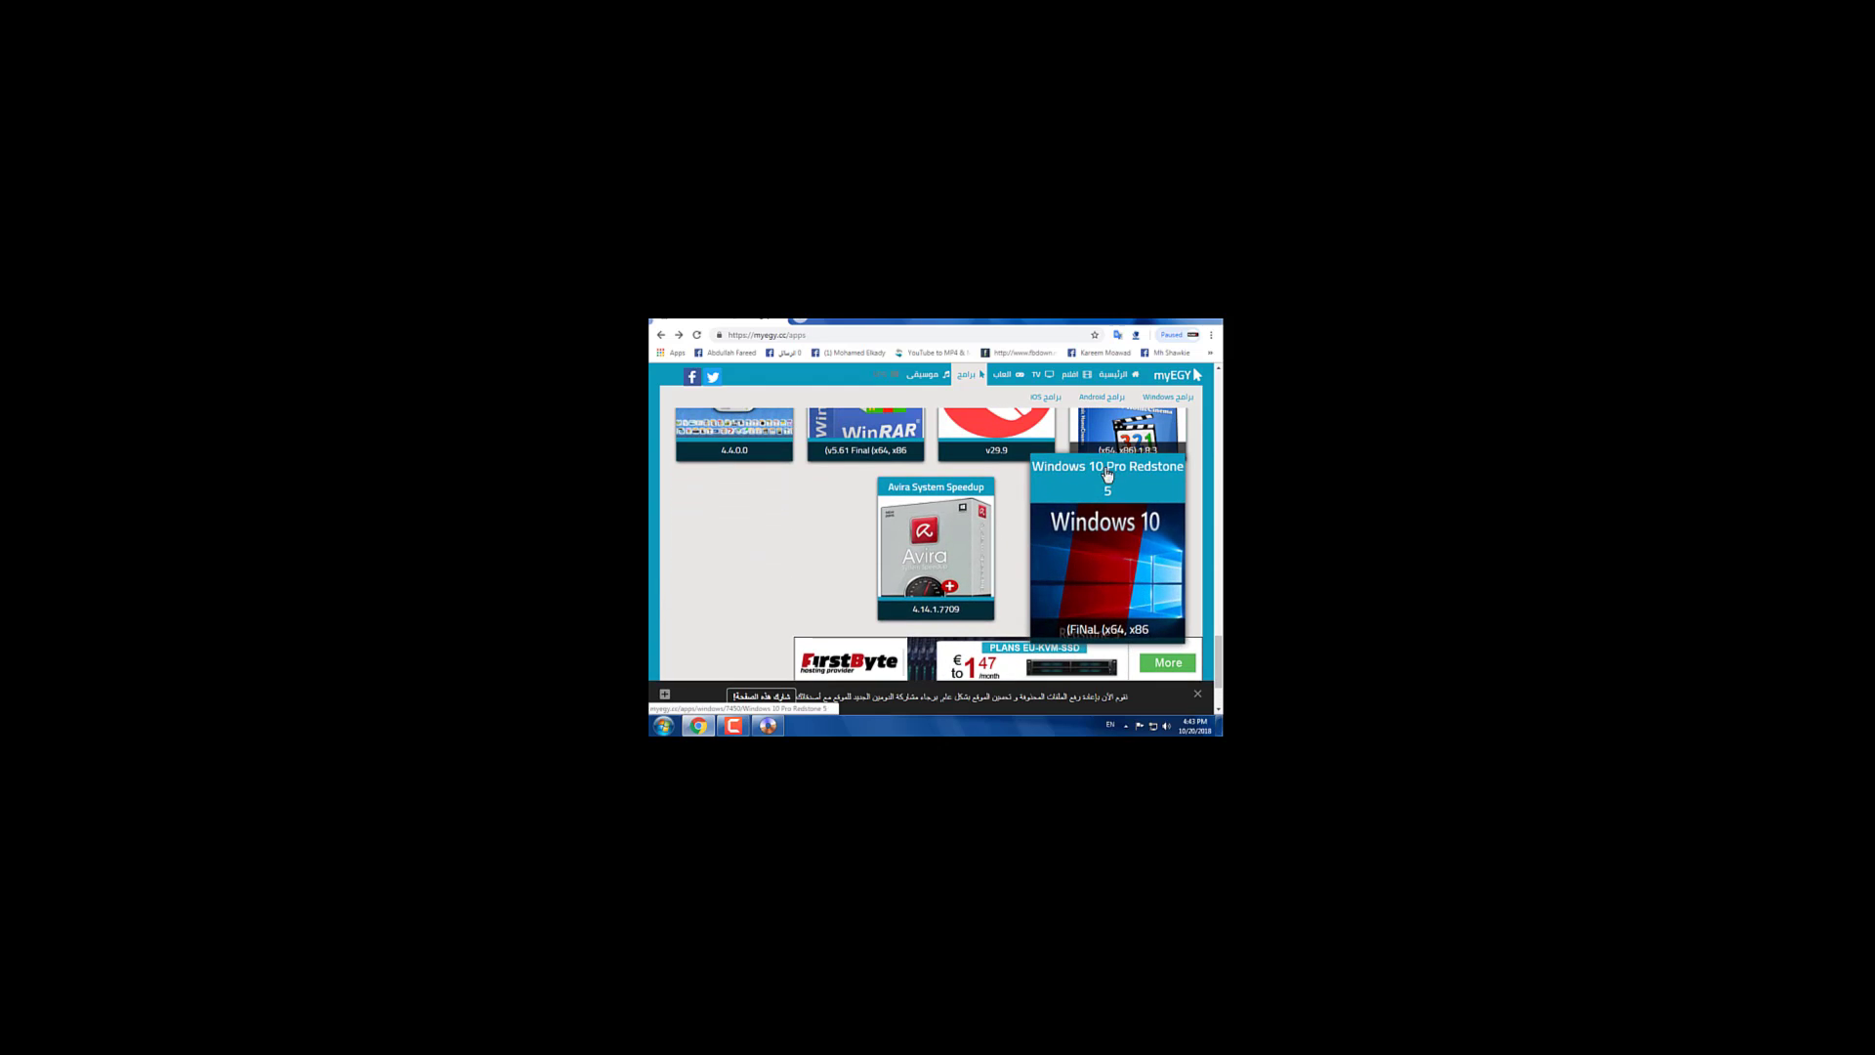
left_click(1131, 554)
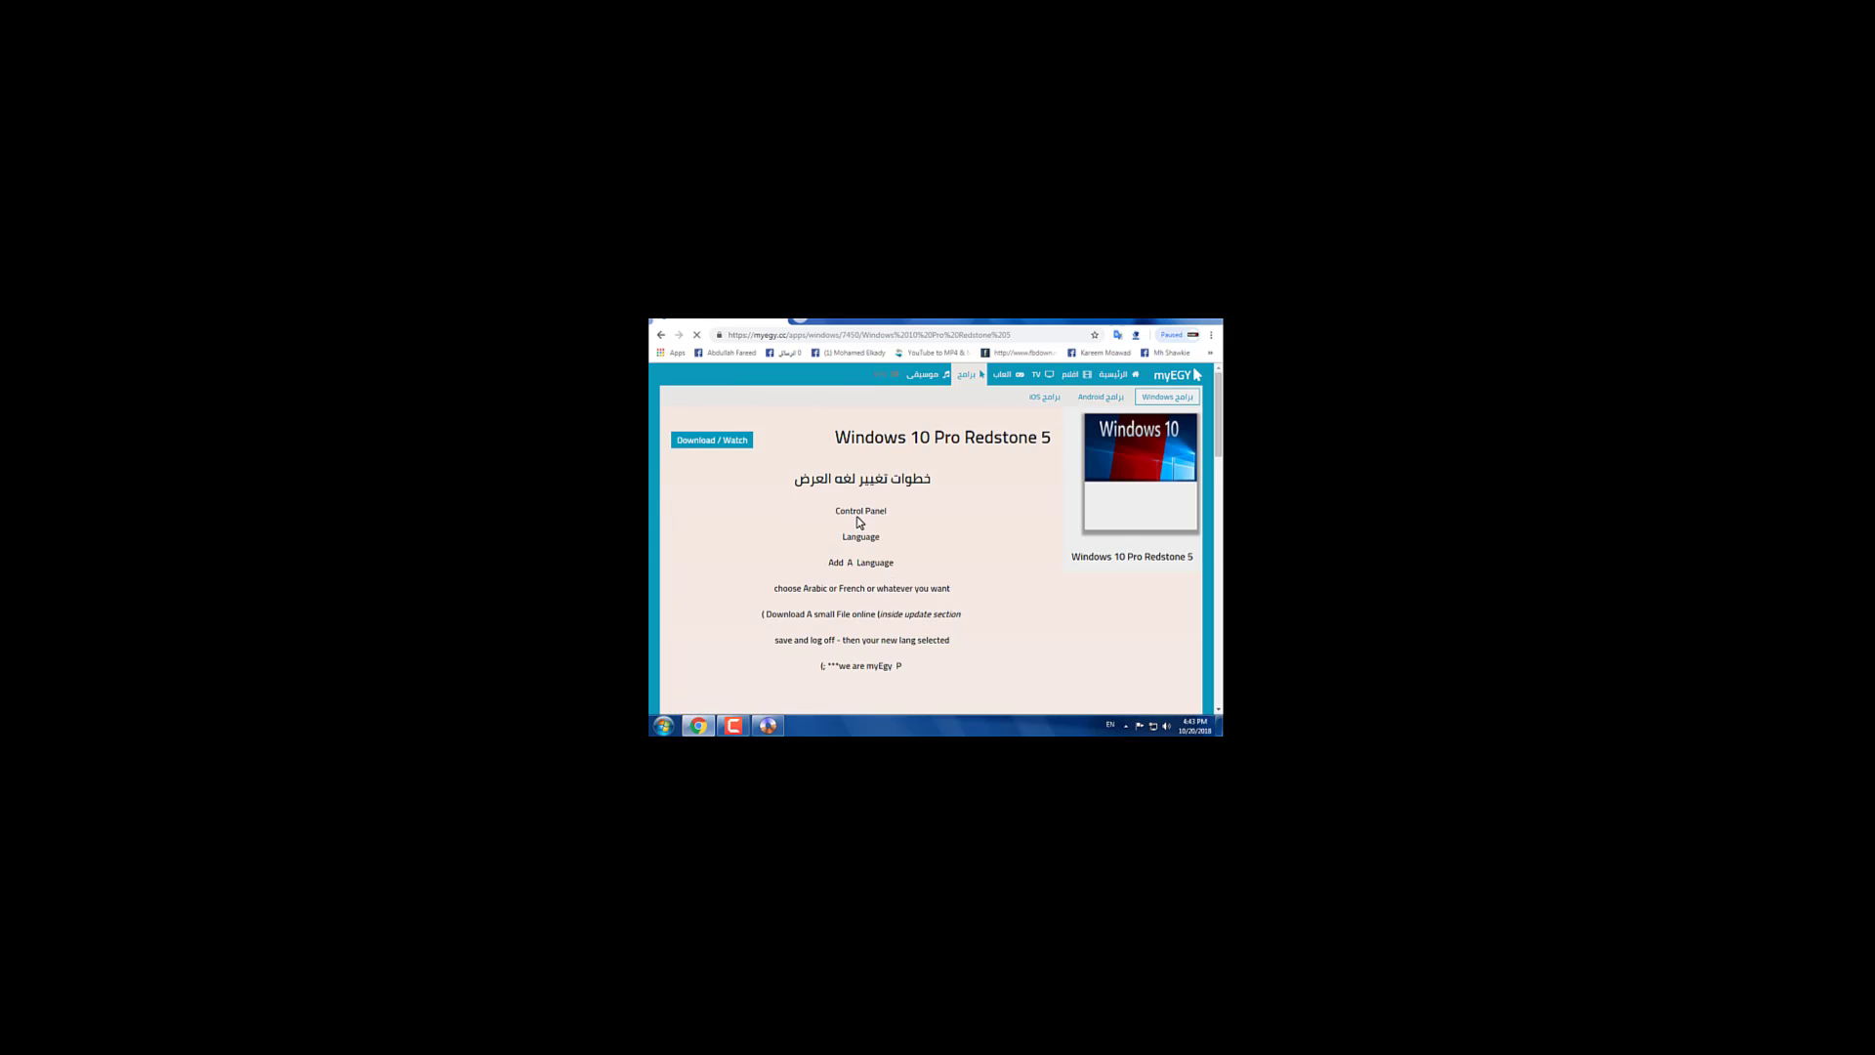
Step: Examine the Windows 10 Pro Redstone 5 page down to its download options and highlight the x64 version label
scroll(859, 523, "down", 5)
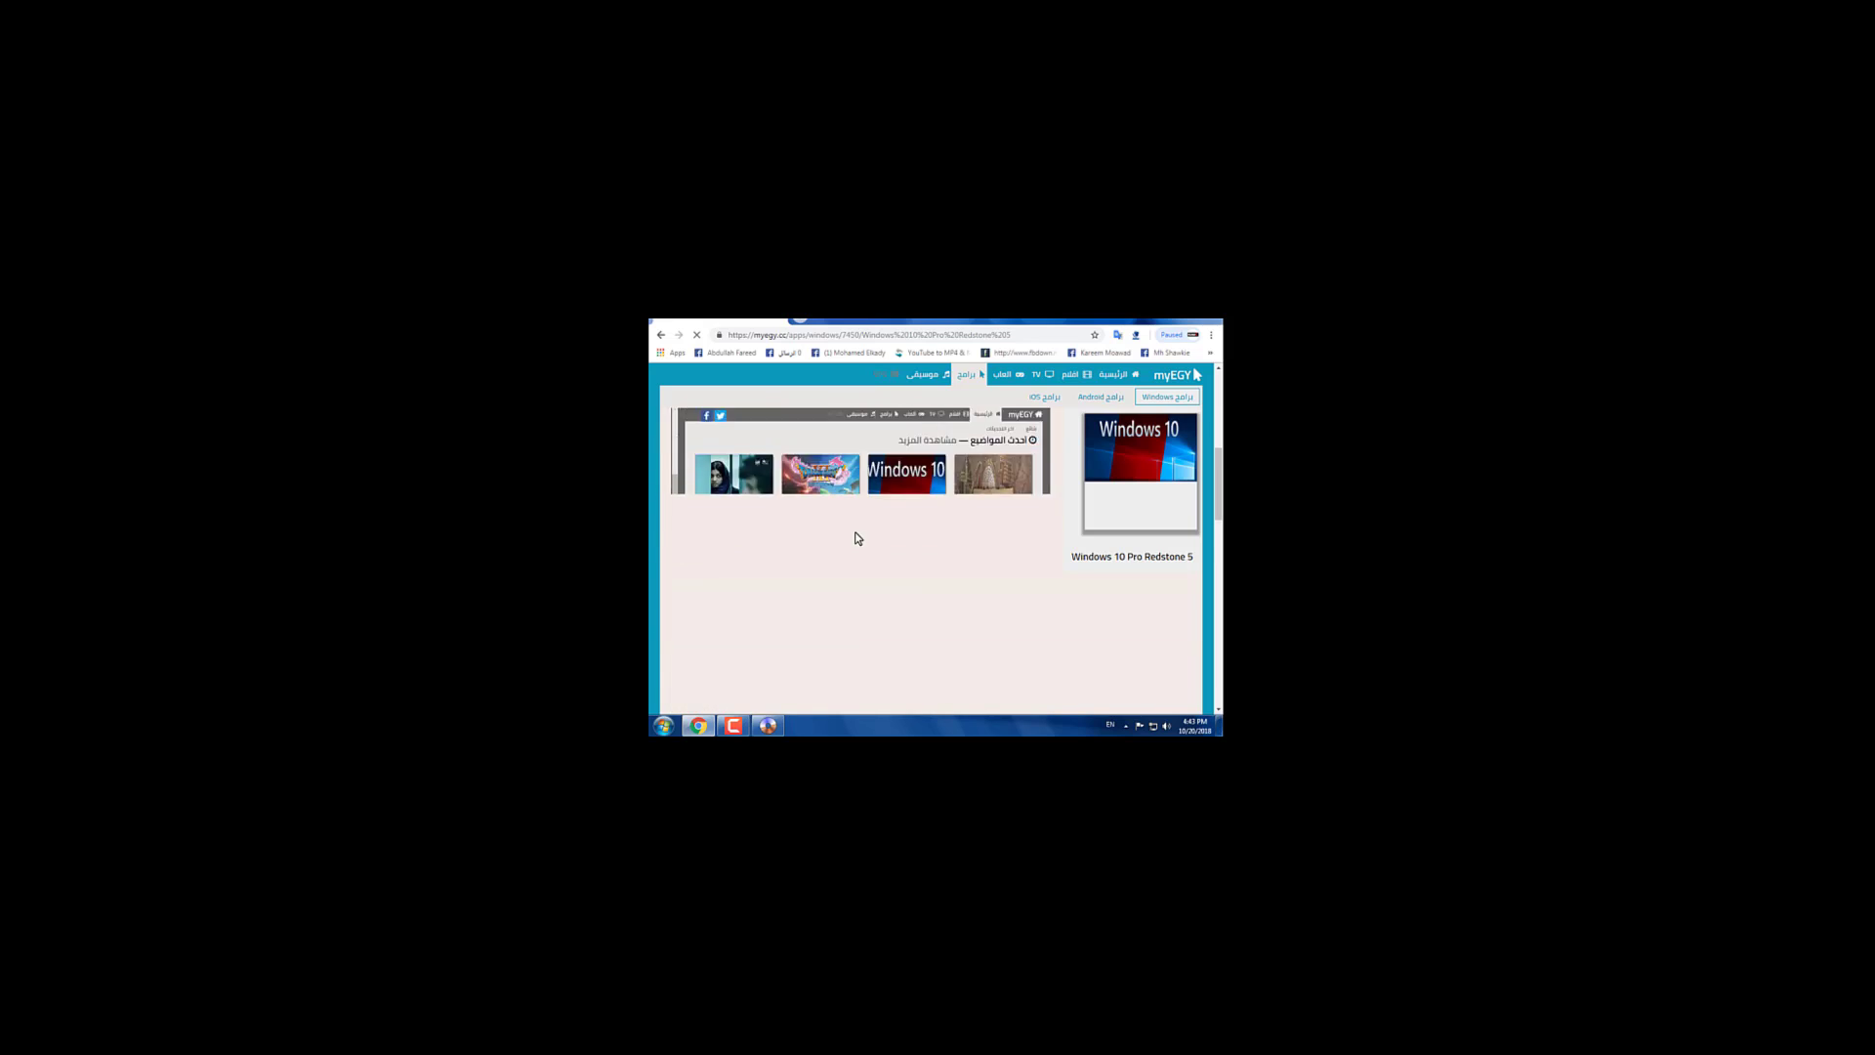
scroll(858, 538, "down", 5)
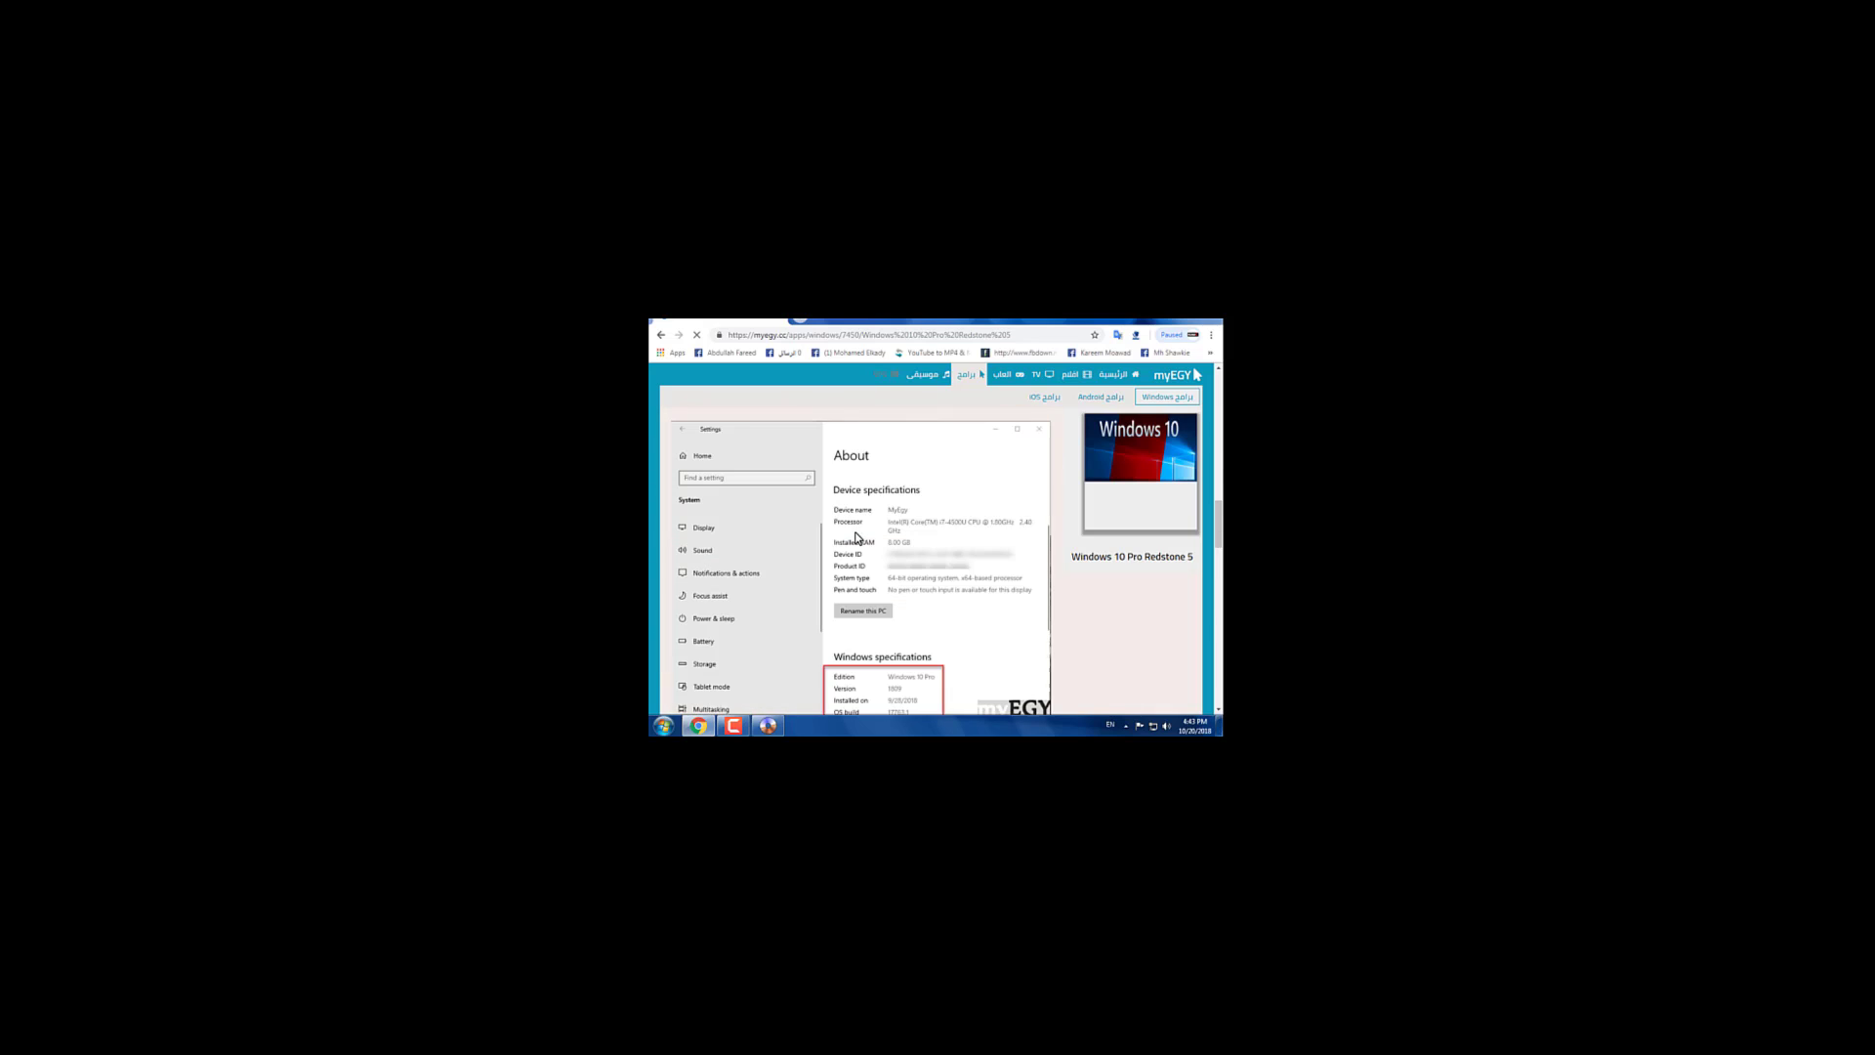
scroll(761, 518, "up", 3)
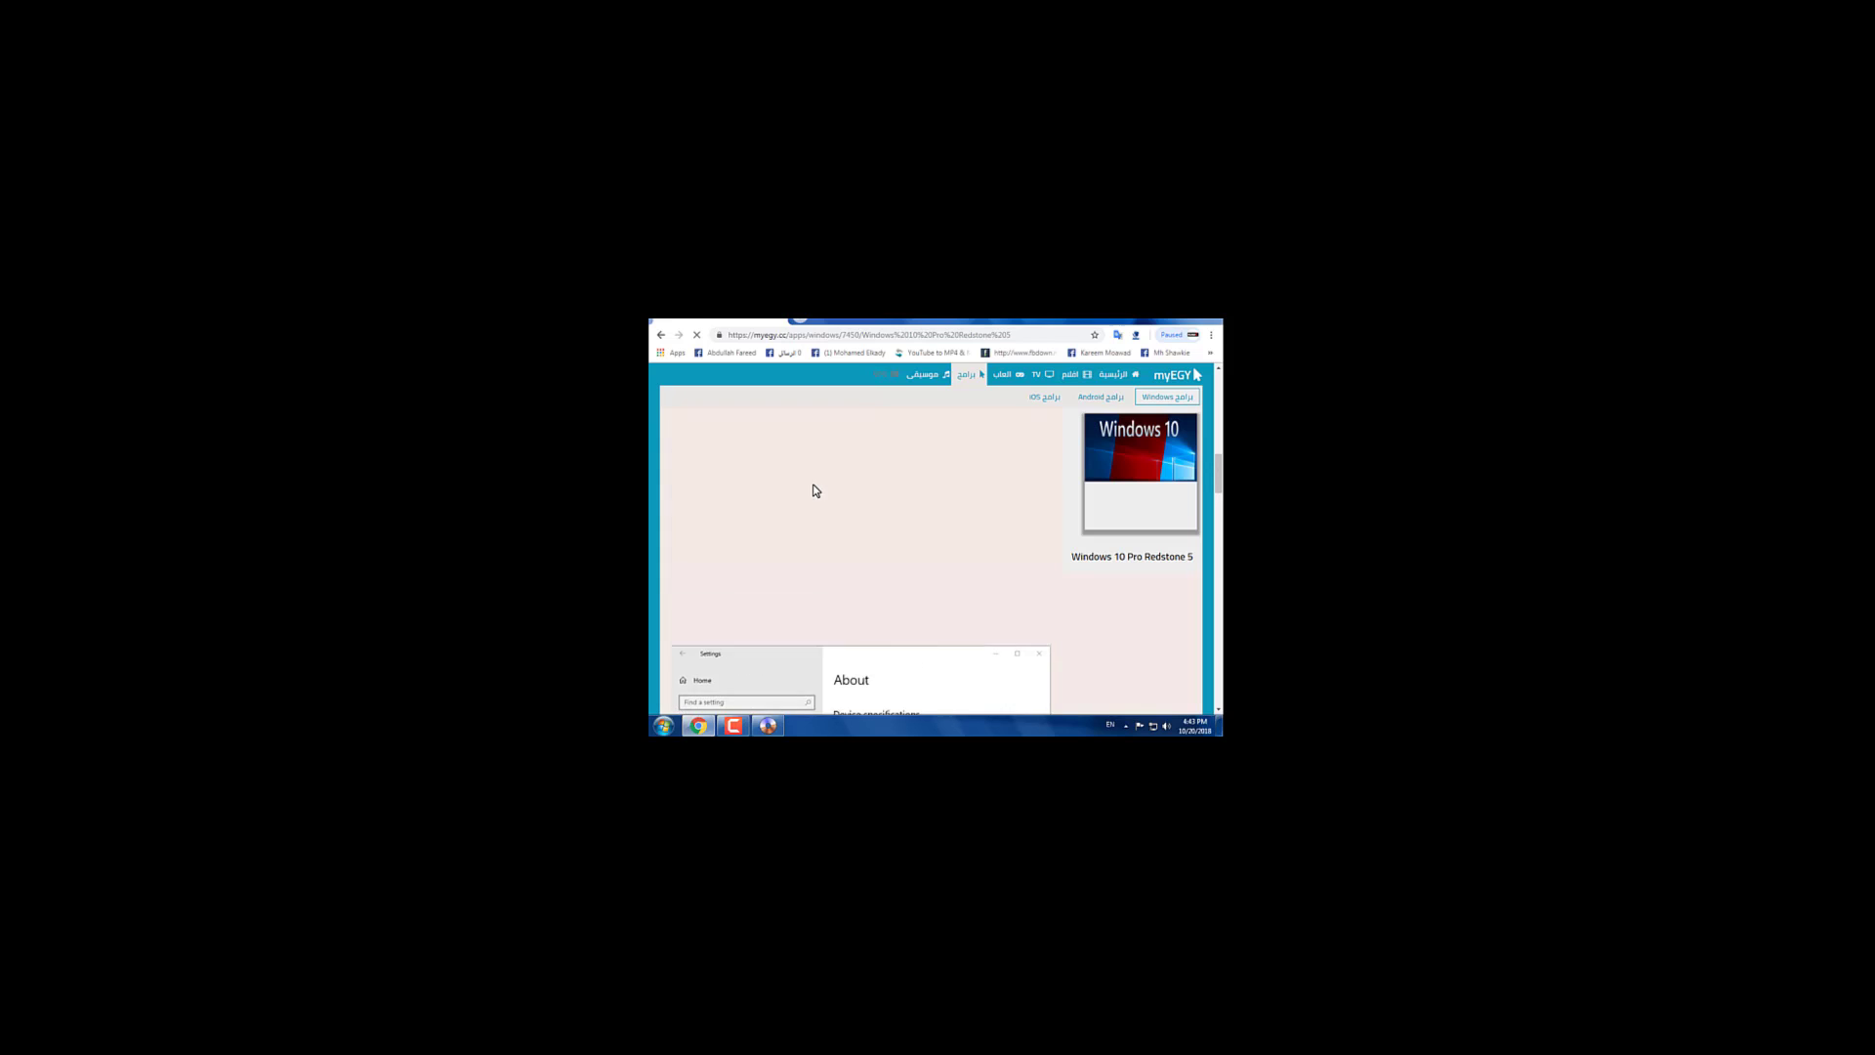
scroll(816, 491, "up", 2)
scroll(817, 490, "down", 6)
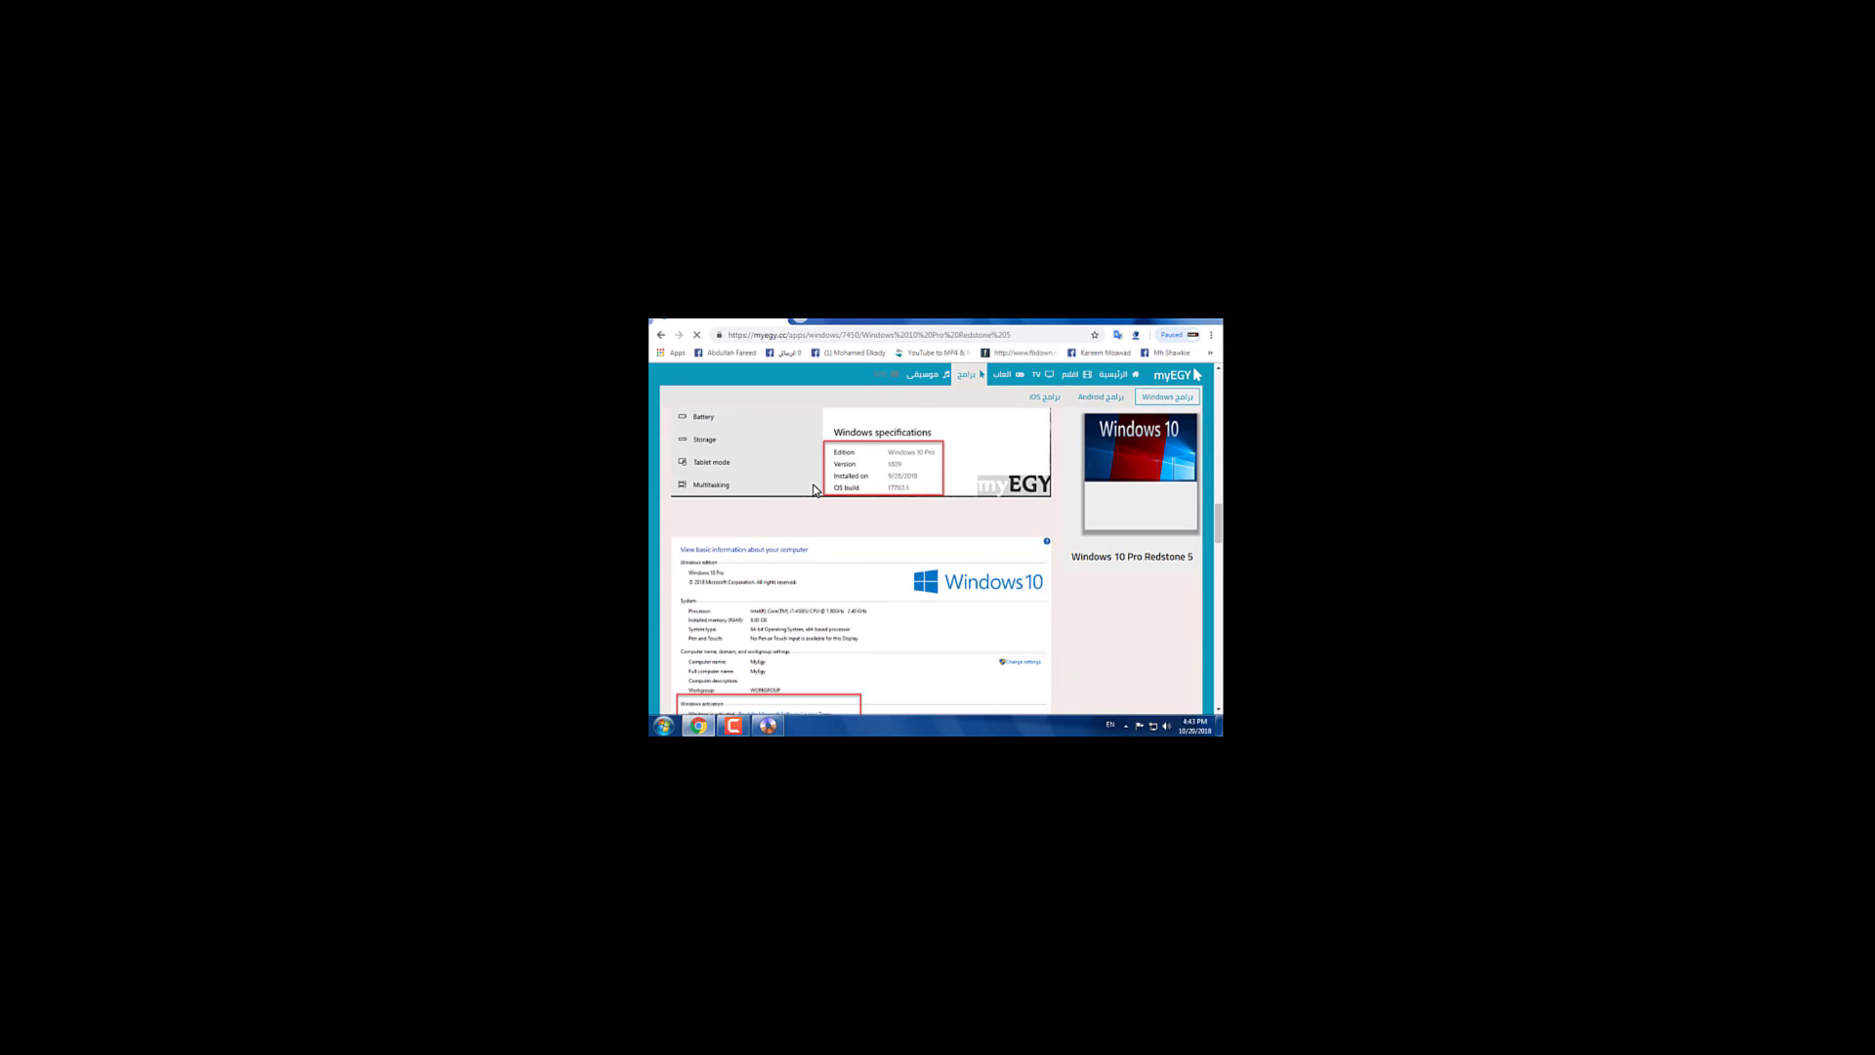
scroll(815, 490, "down", 8)
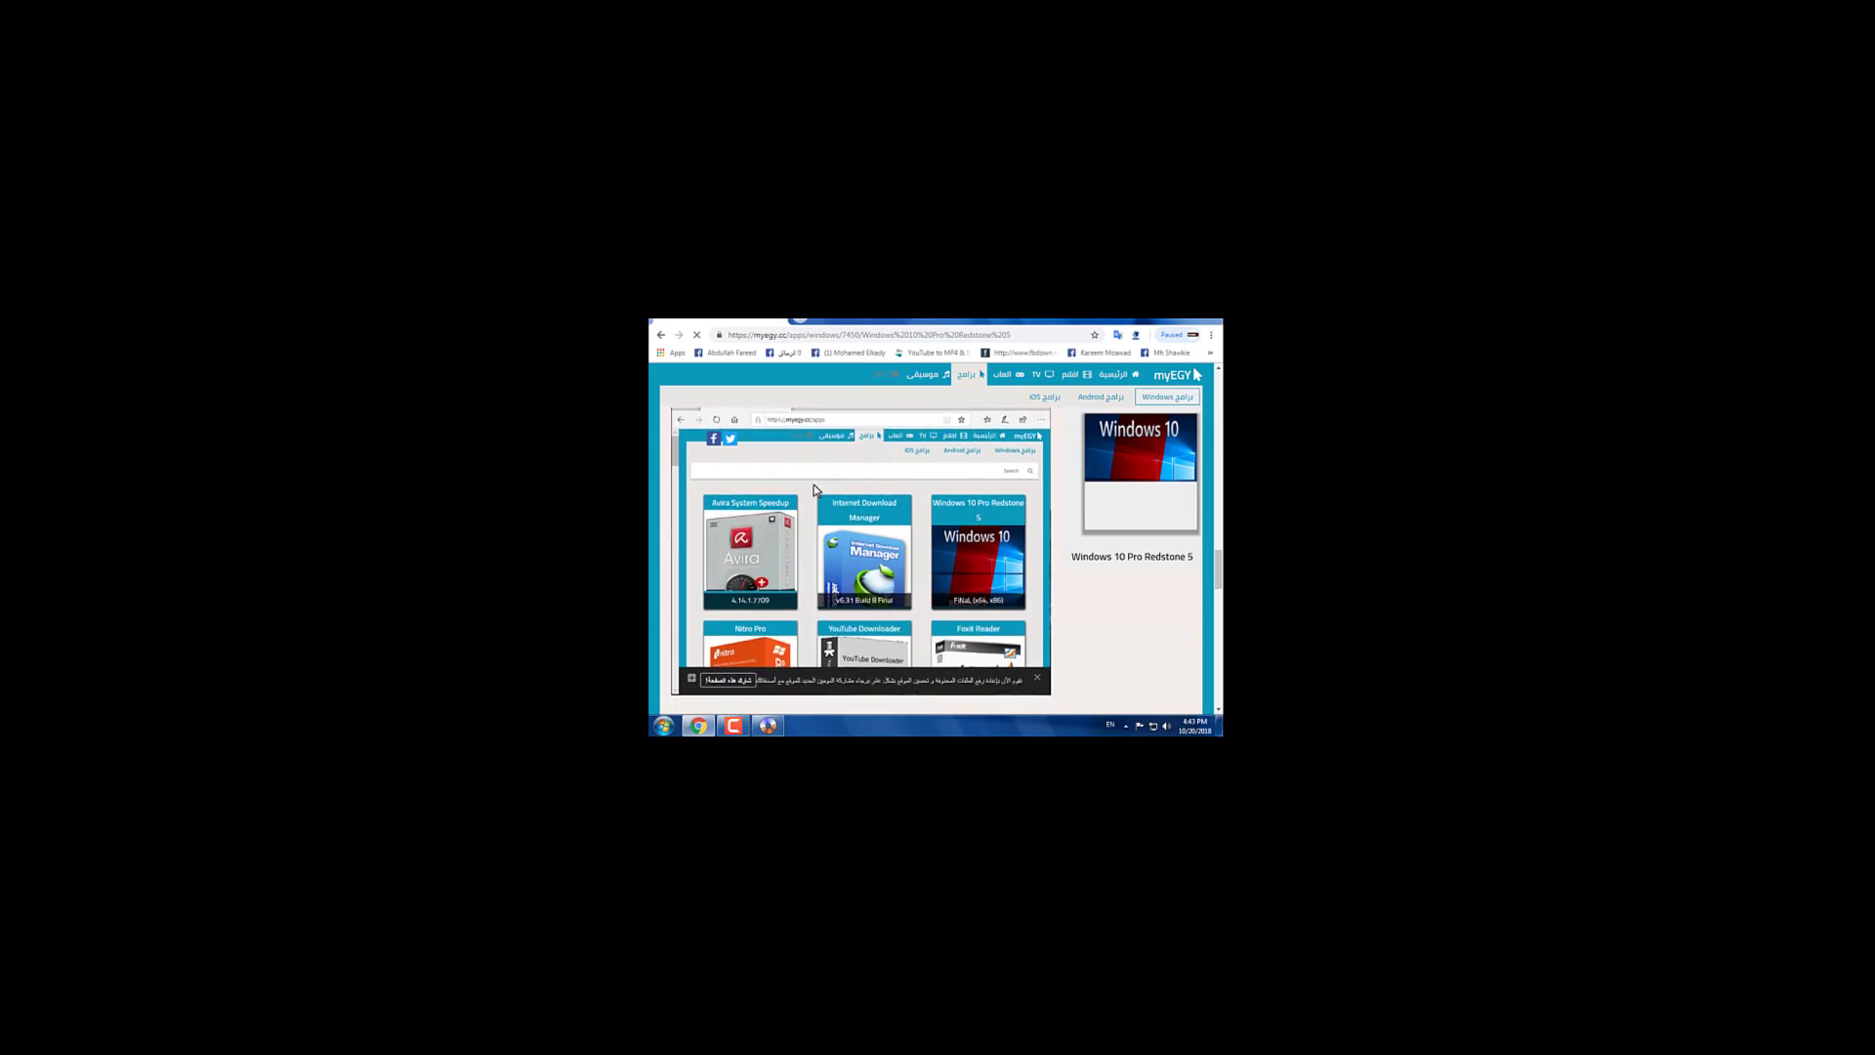
scroll(820, 493, "down", 10)
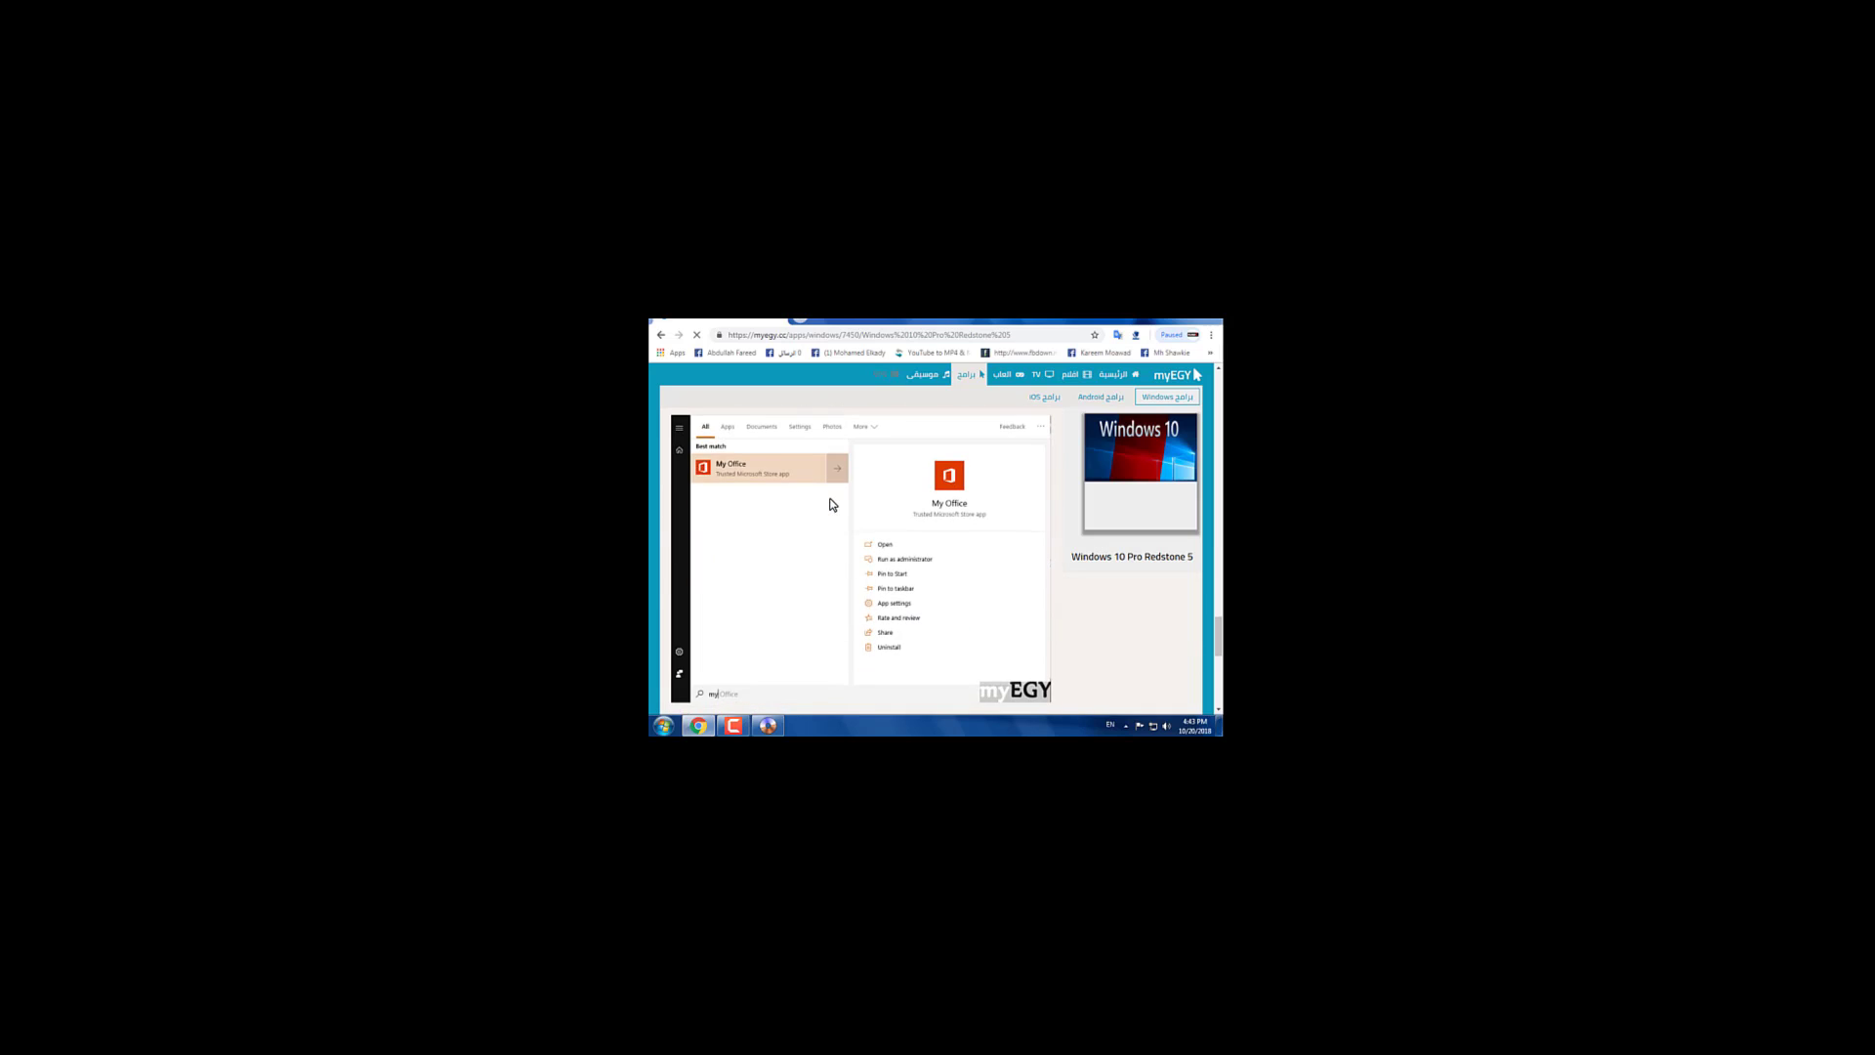
scroll(833, 505, "down", 3)
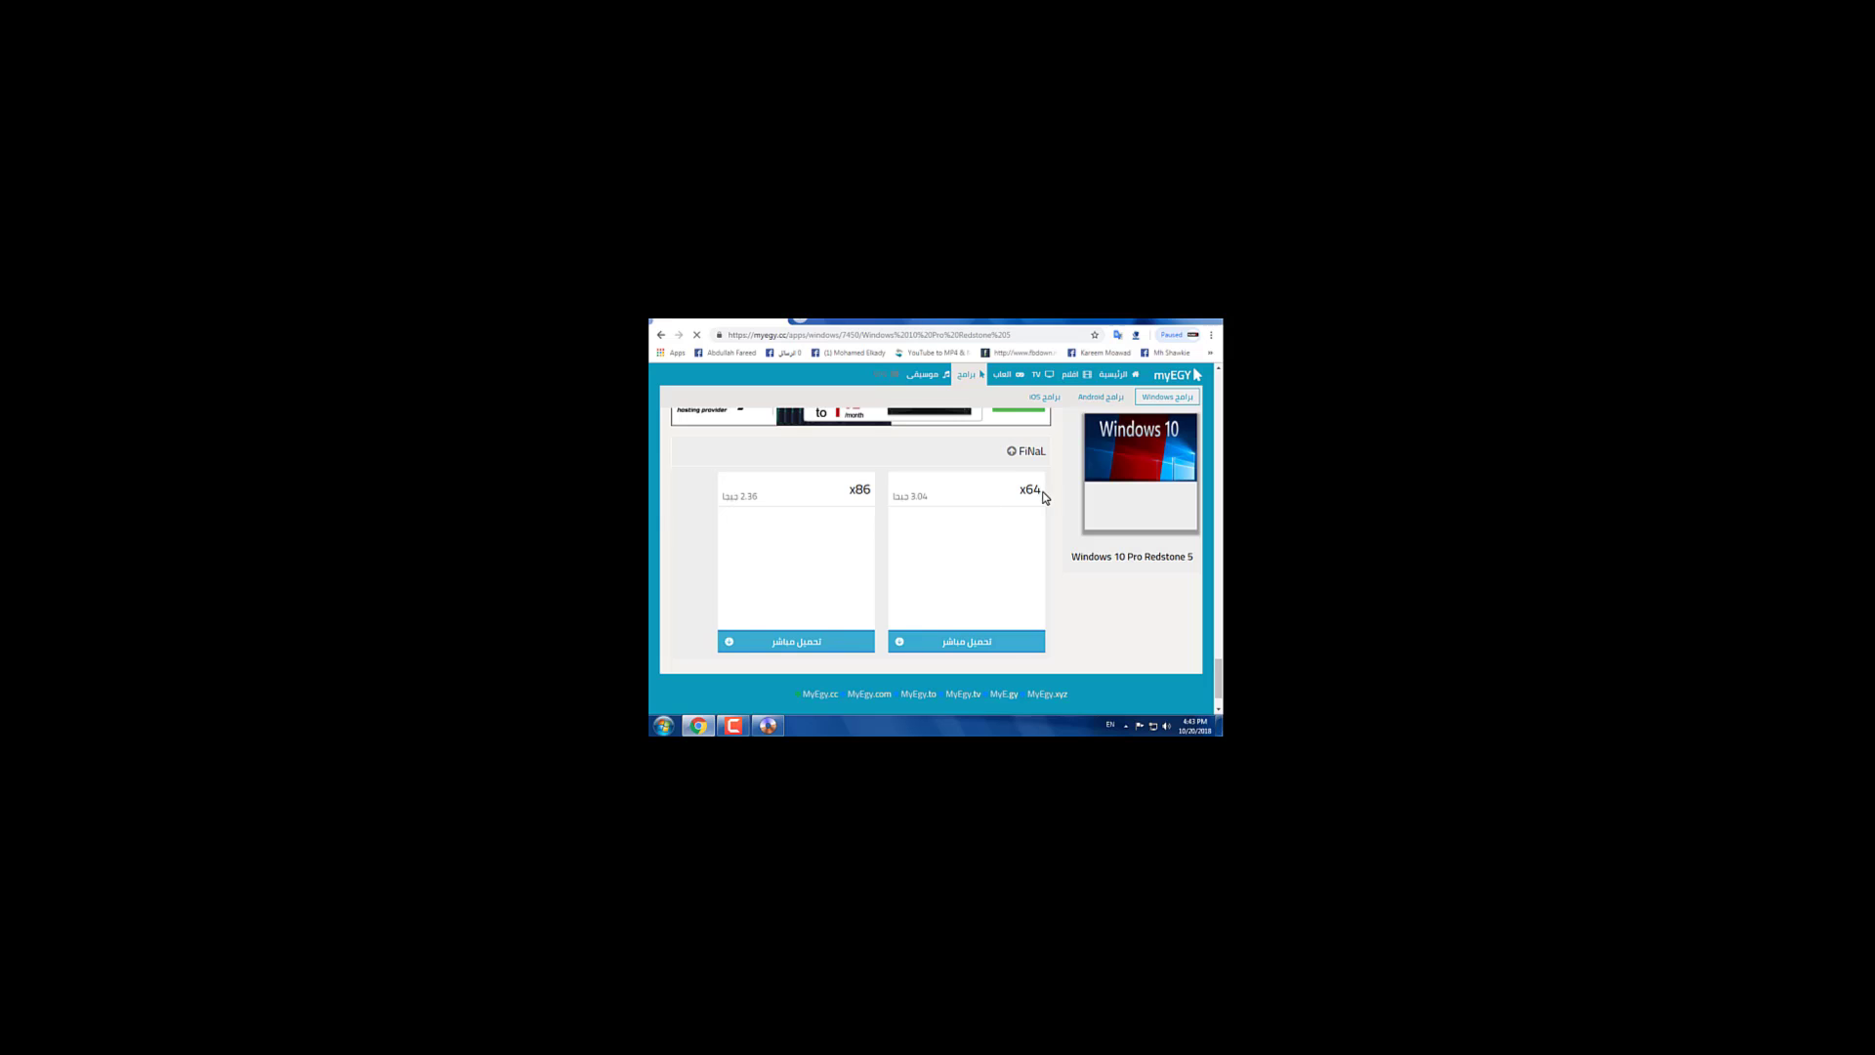
left_click_drag(1045, 491, 1016, 496)
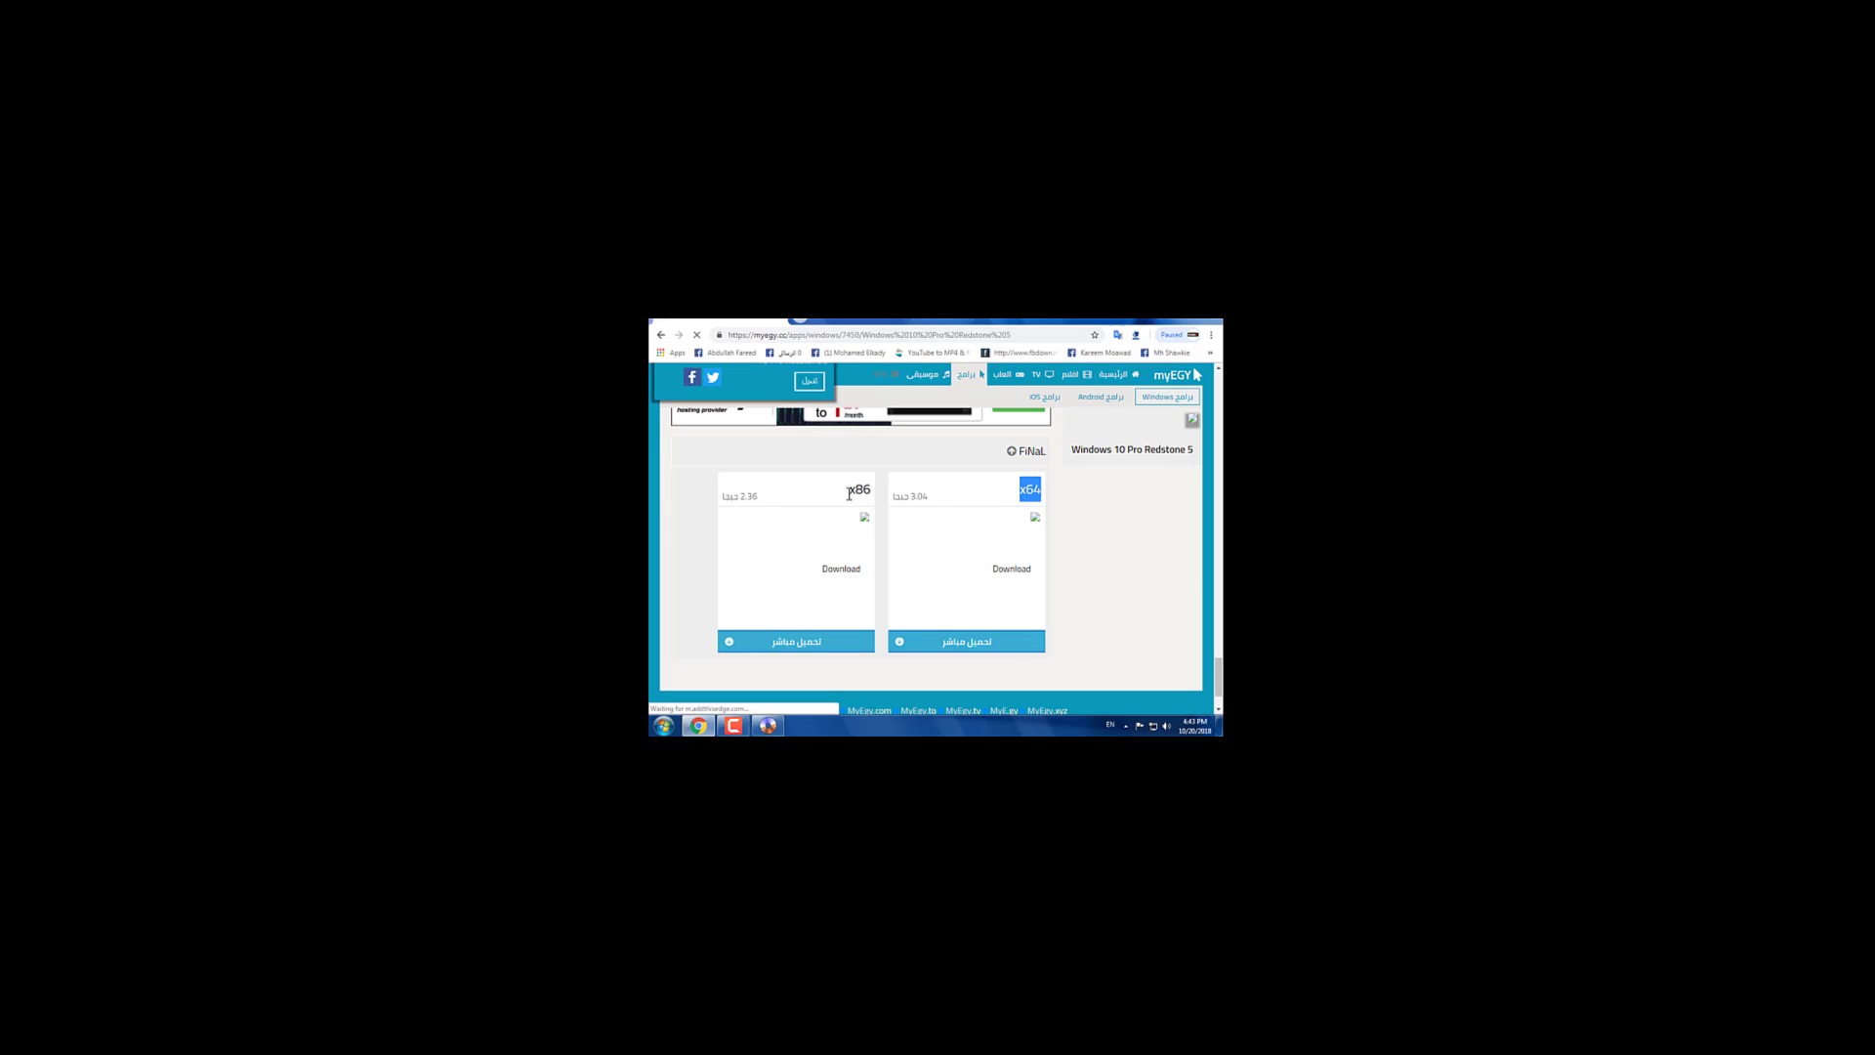
Step: Highlight the x86 version label in the Windows 10 Pro Redstone 5 download options and look over both versions
left_click_drag(850, 490, 872, 498)
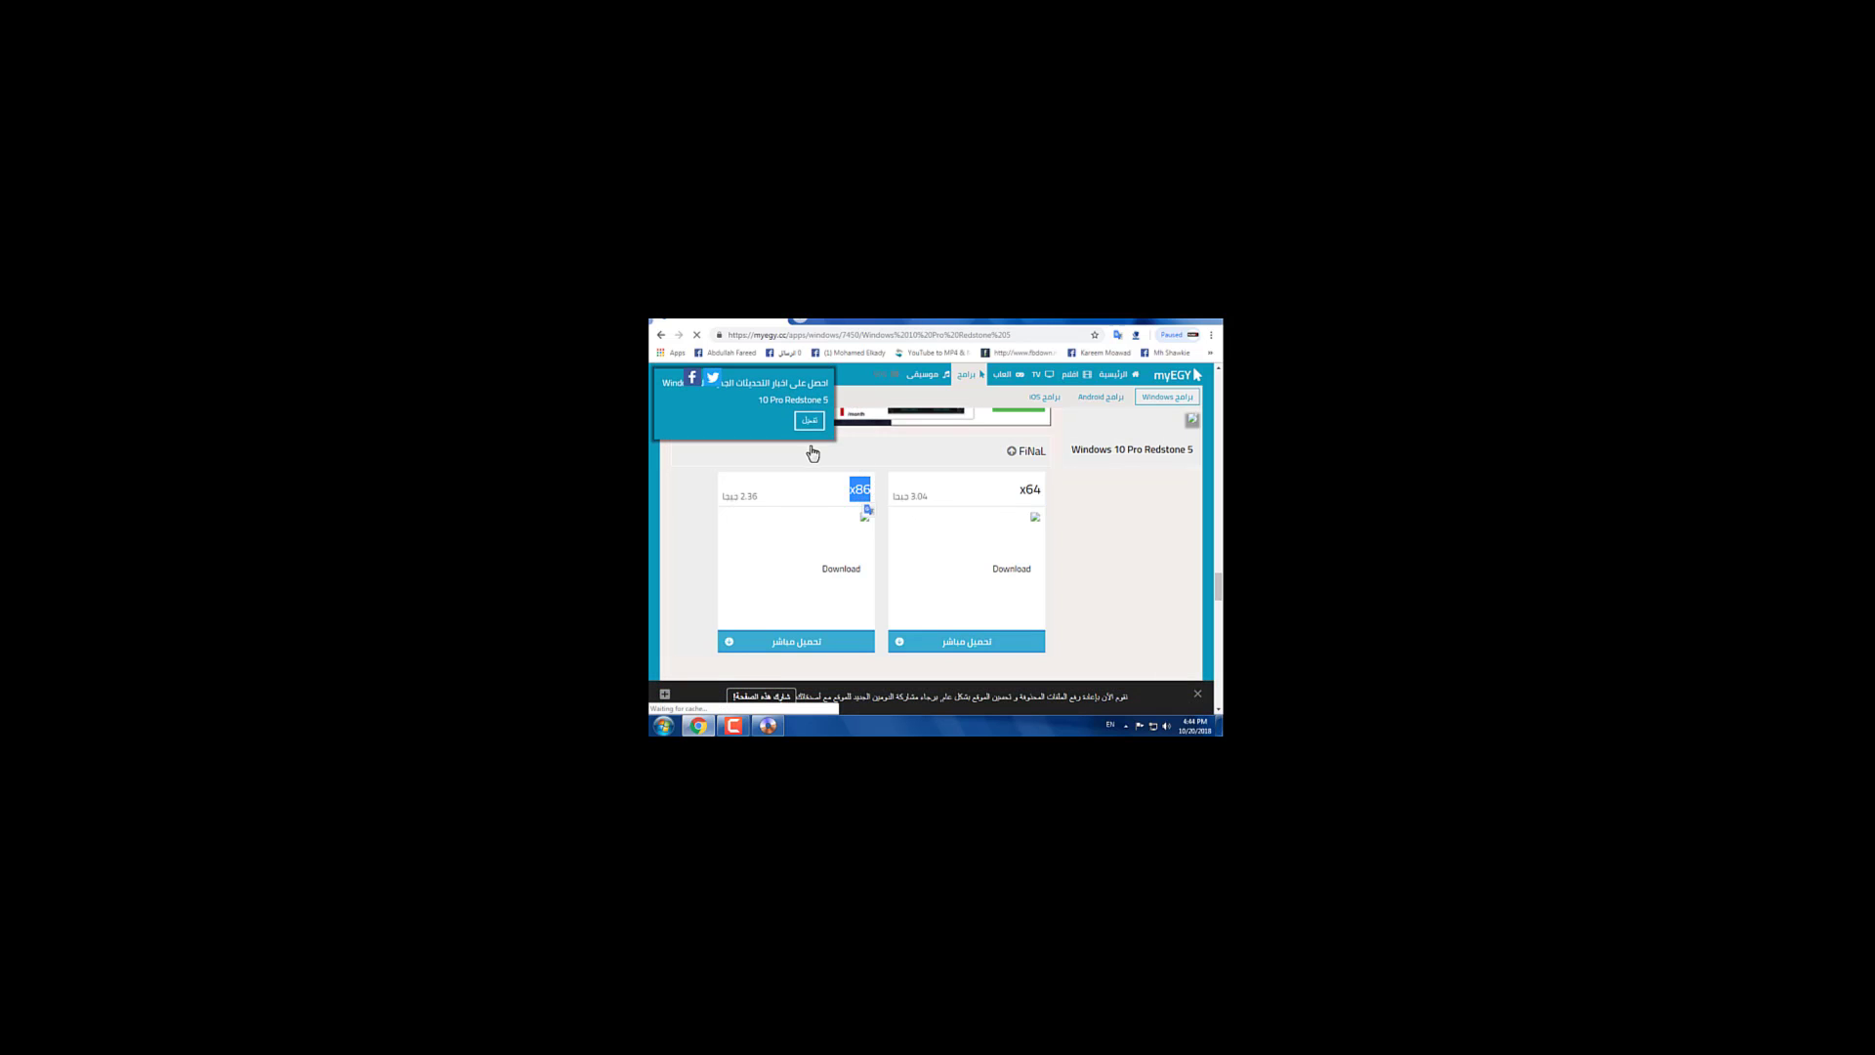
scroll(957, 597, "down", 1)
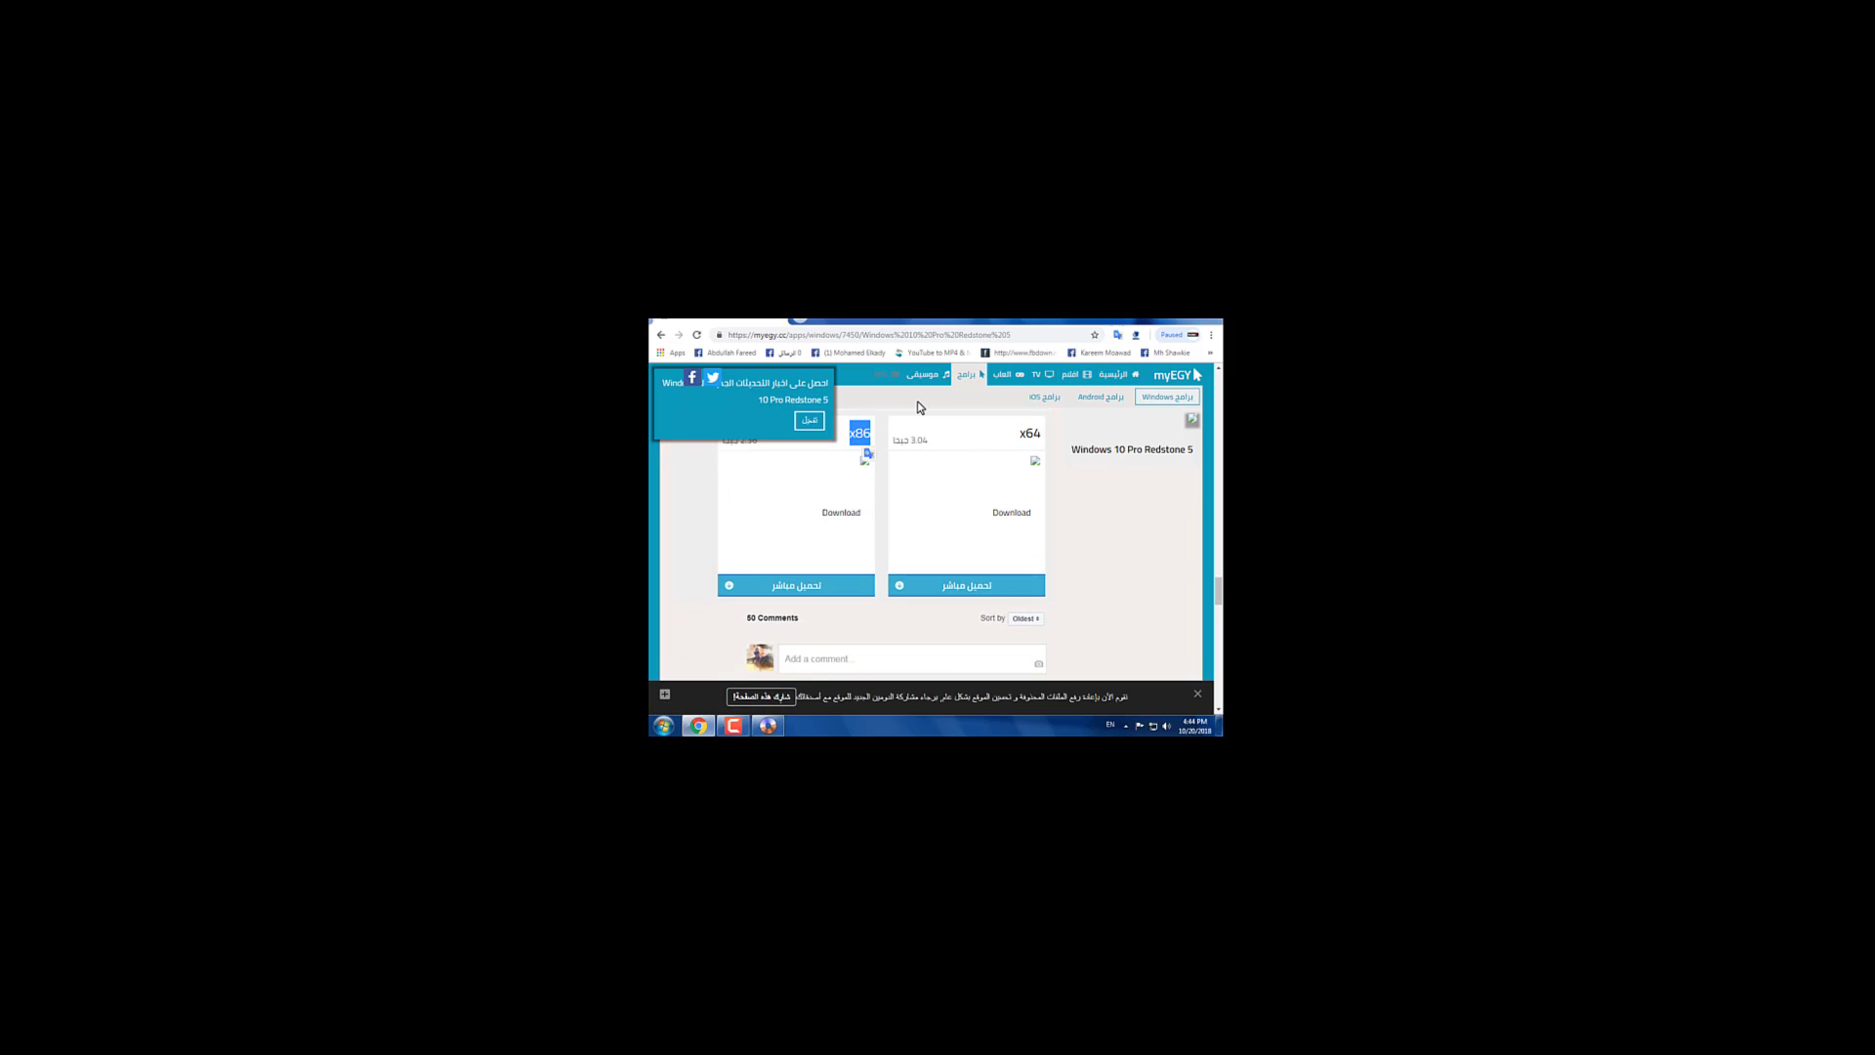
scroll(1026, 476, "up", 1)
left_click(1027, 478)
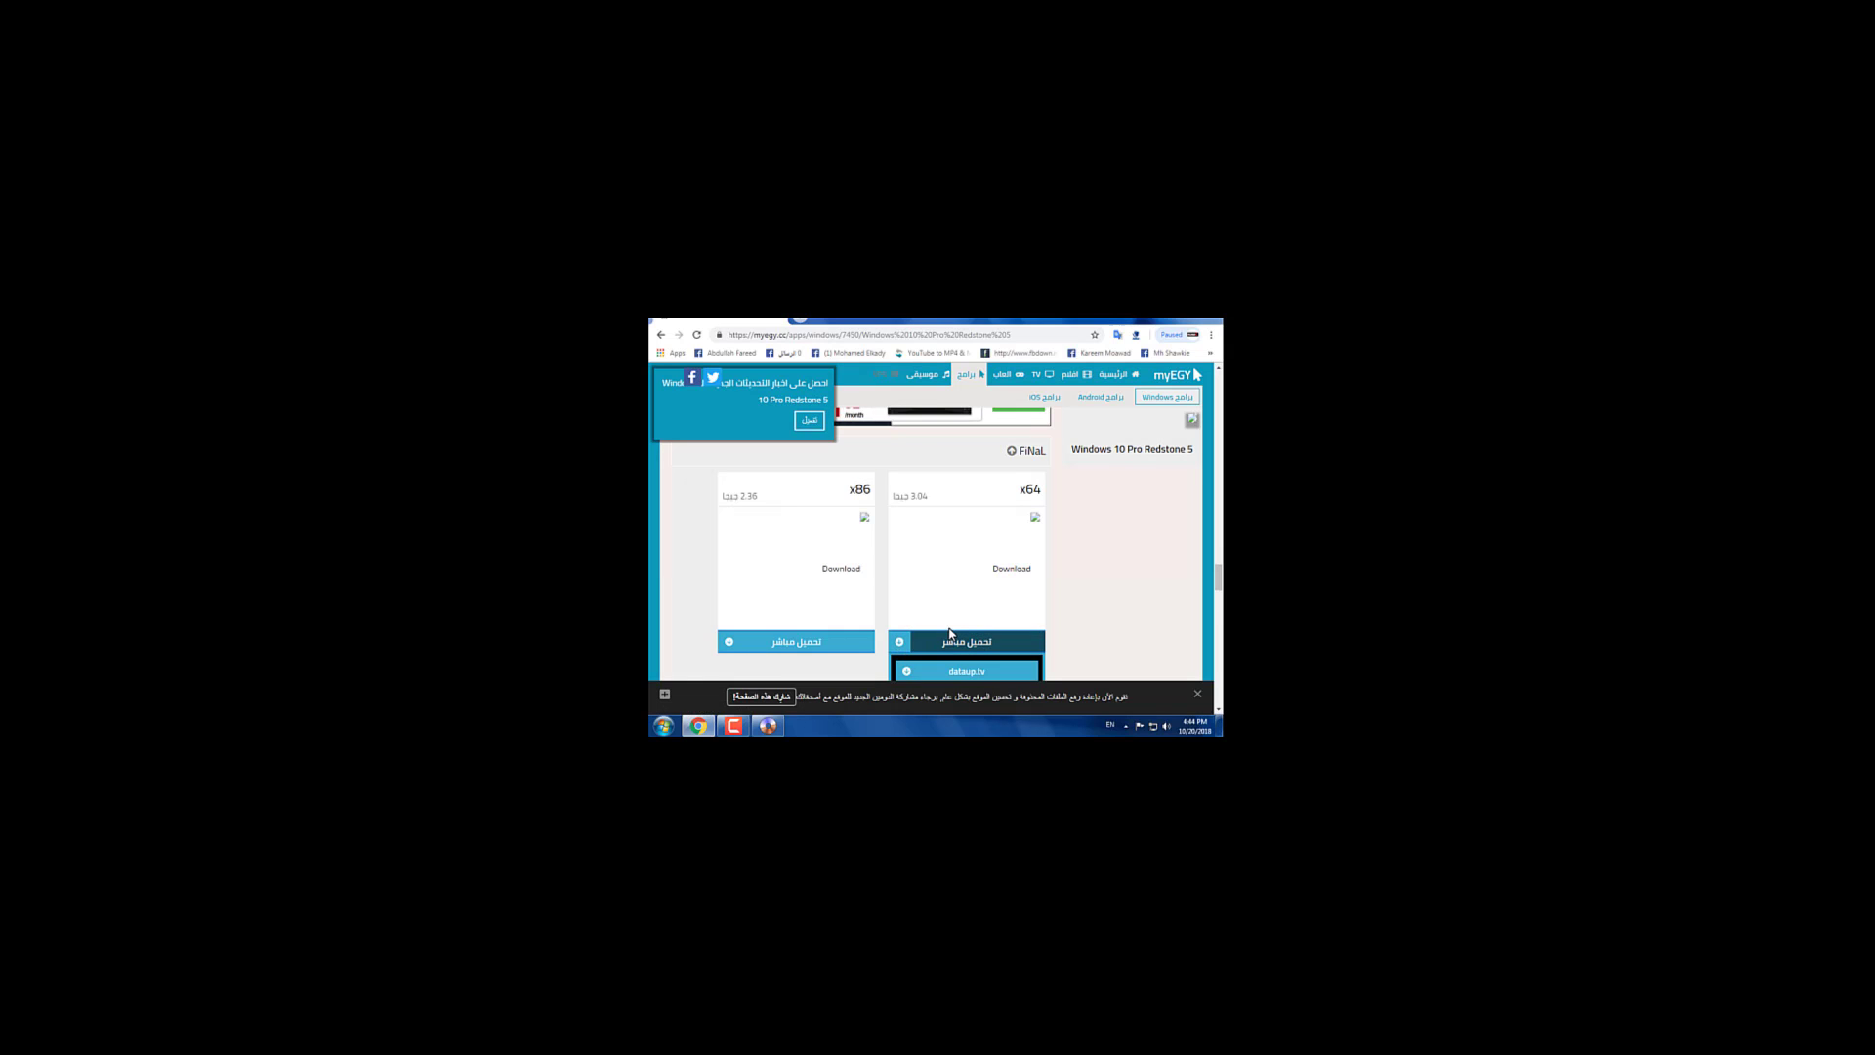
Step: Expand the direct download hosts for the x64 version and choose terafilez.com
left_click(944, 644)
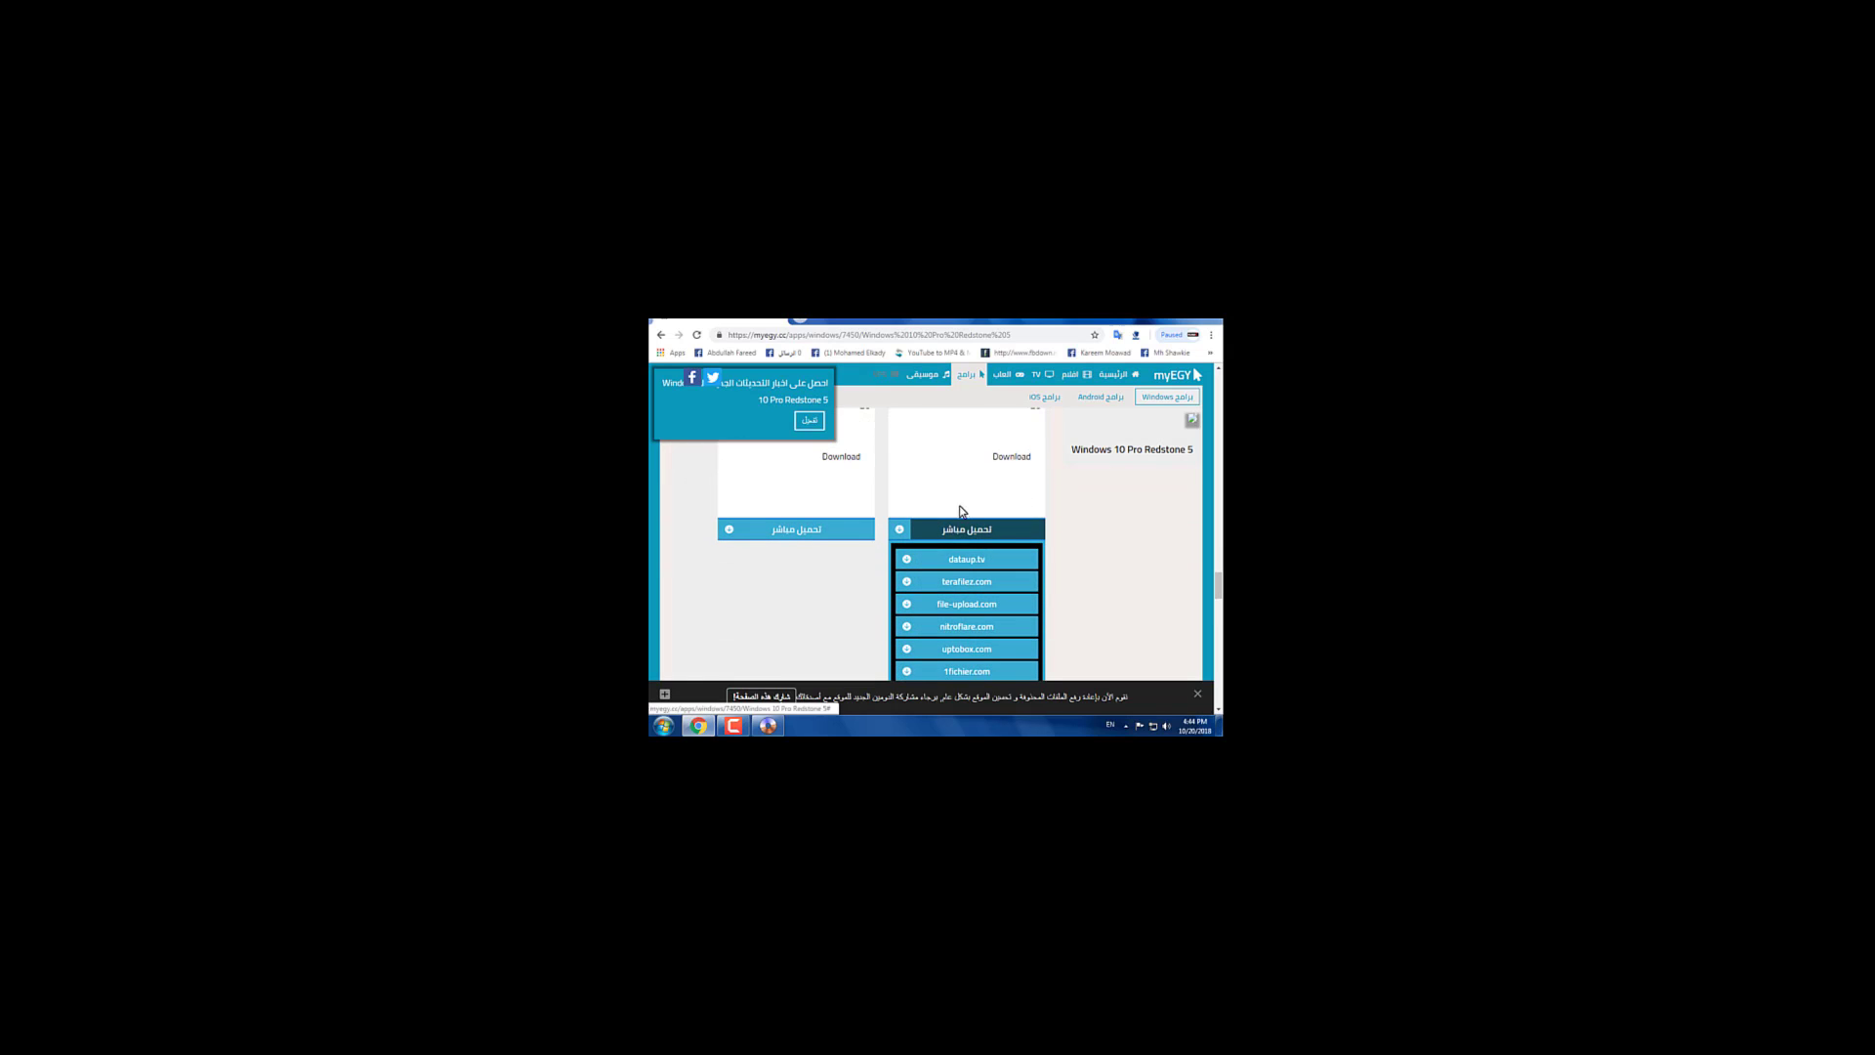
scroll(992, 628, "down", 2)
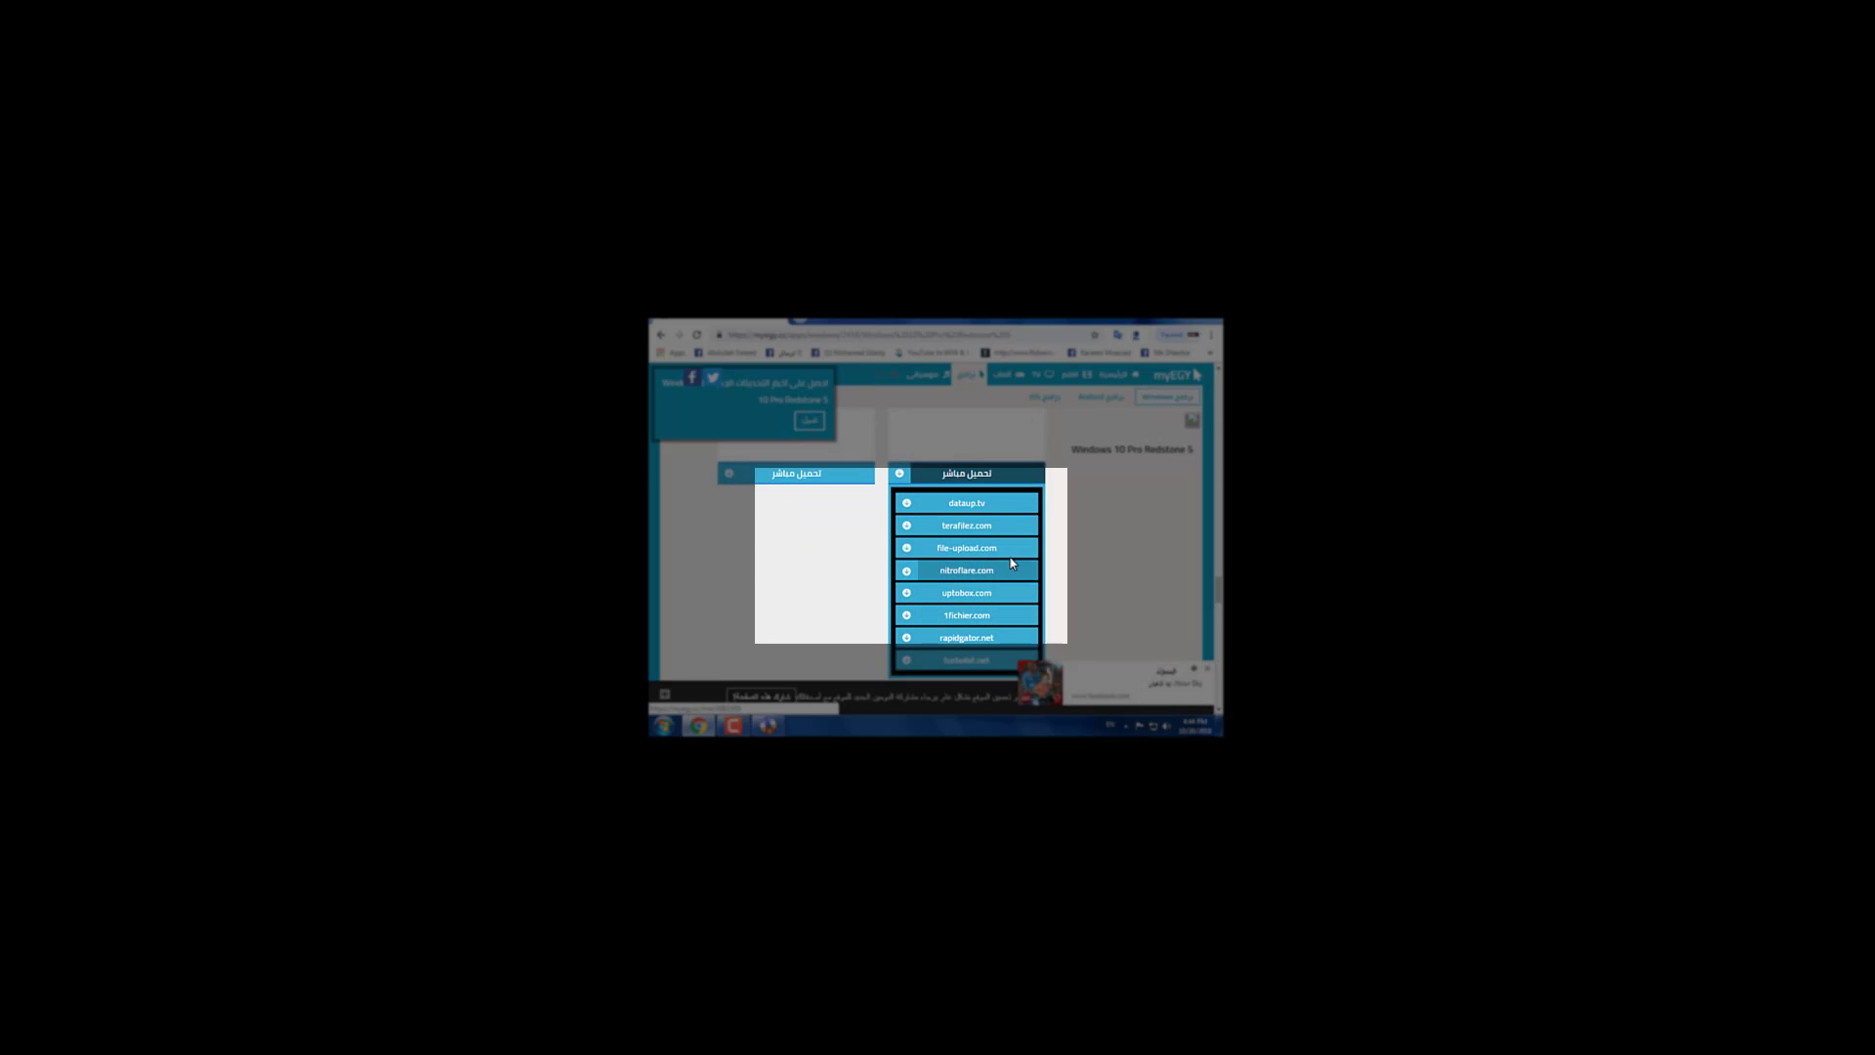
left_click(1209, 674)
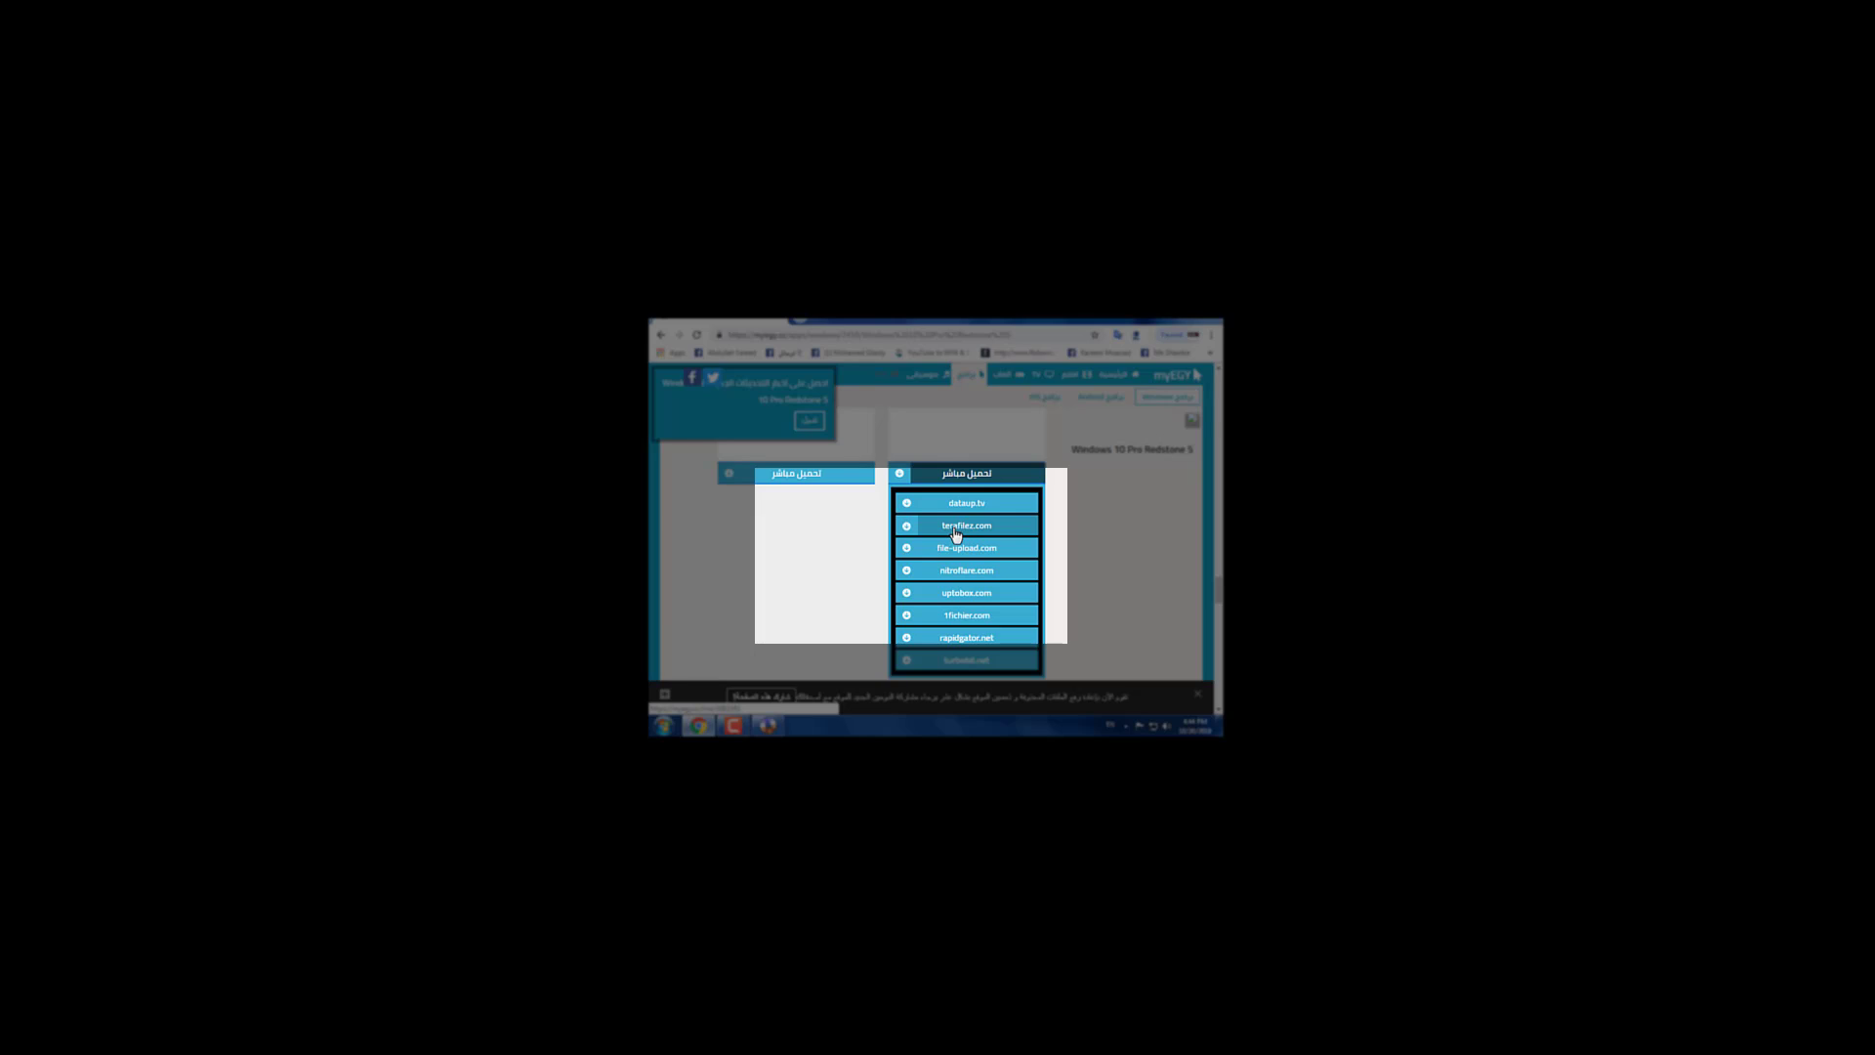
left_click(964, 529)
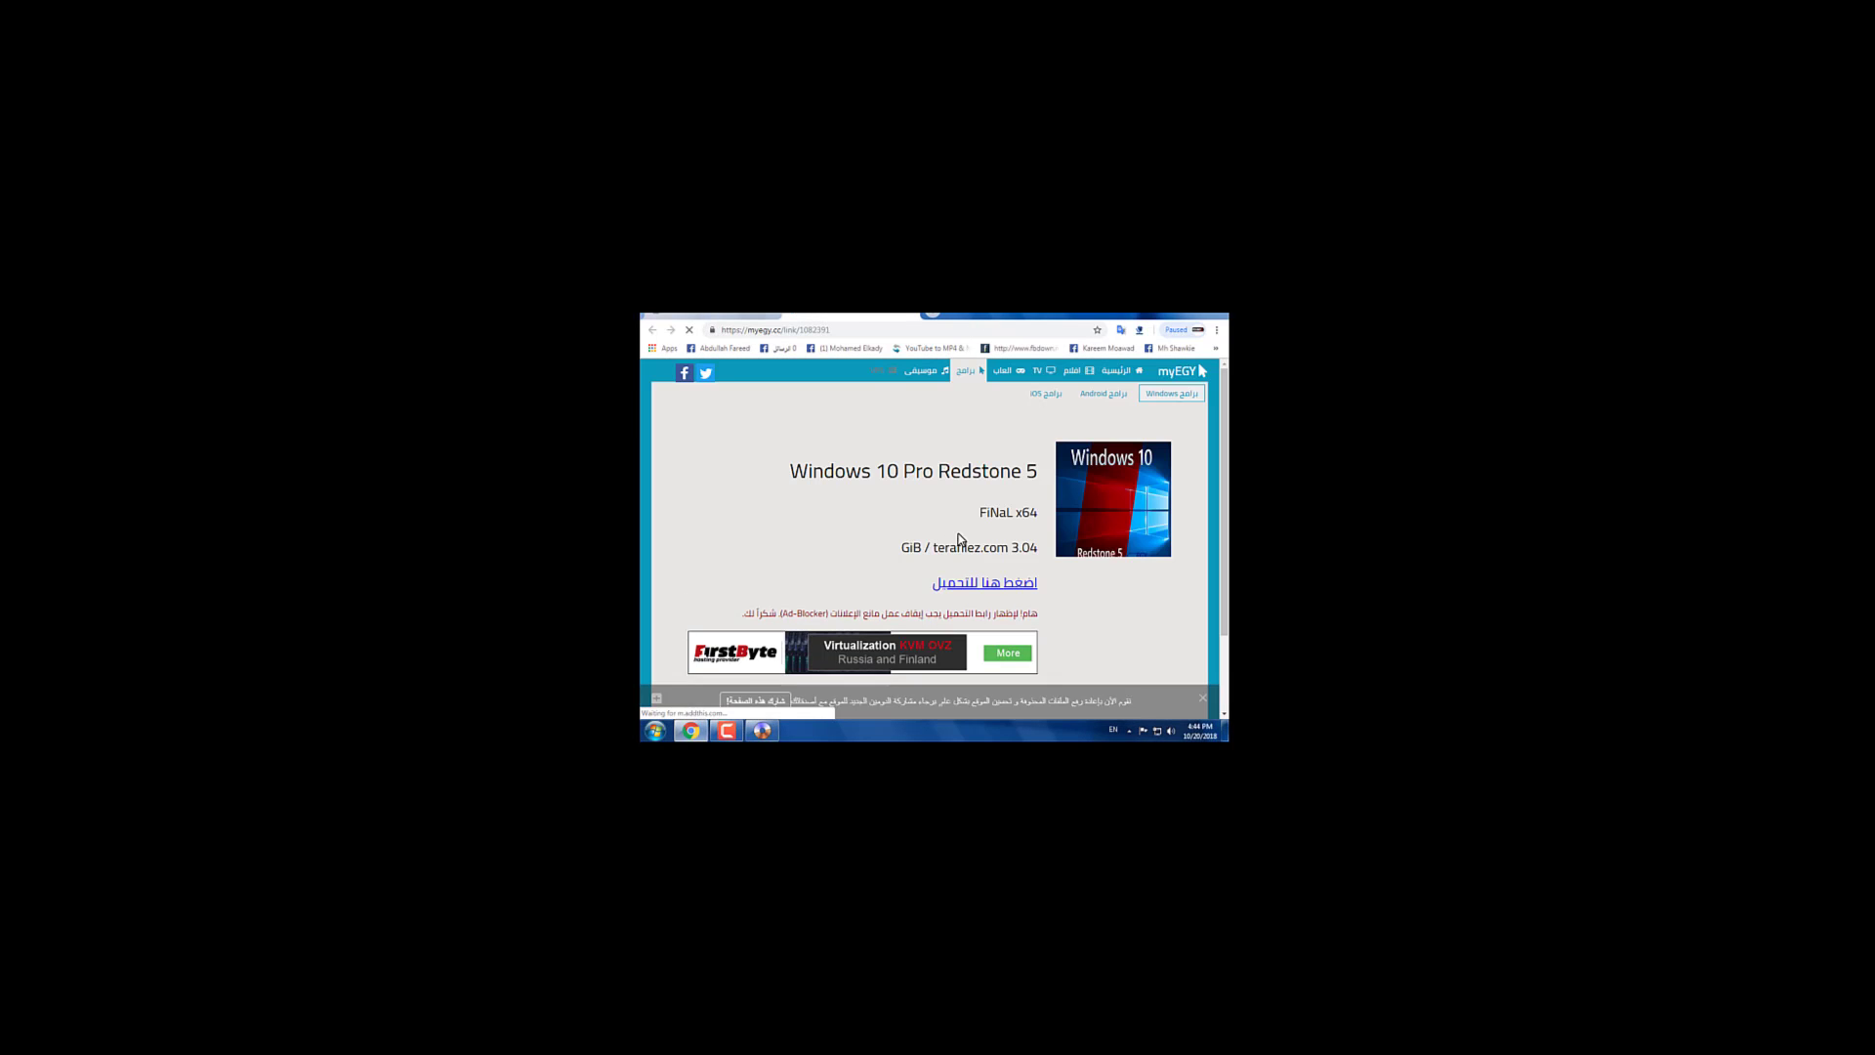
Step: Follow the download link through the lnk.fun pages and get the link to the x64 ISO on TeraFileZ
left_click(986, 590)
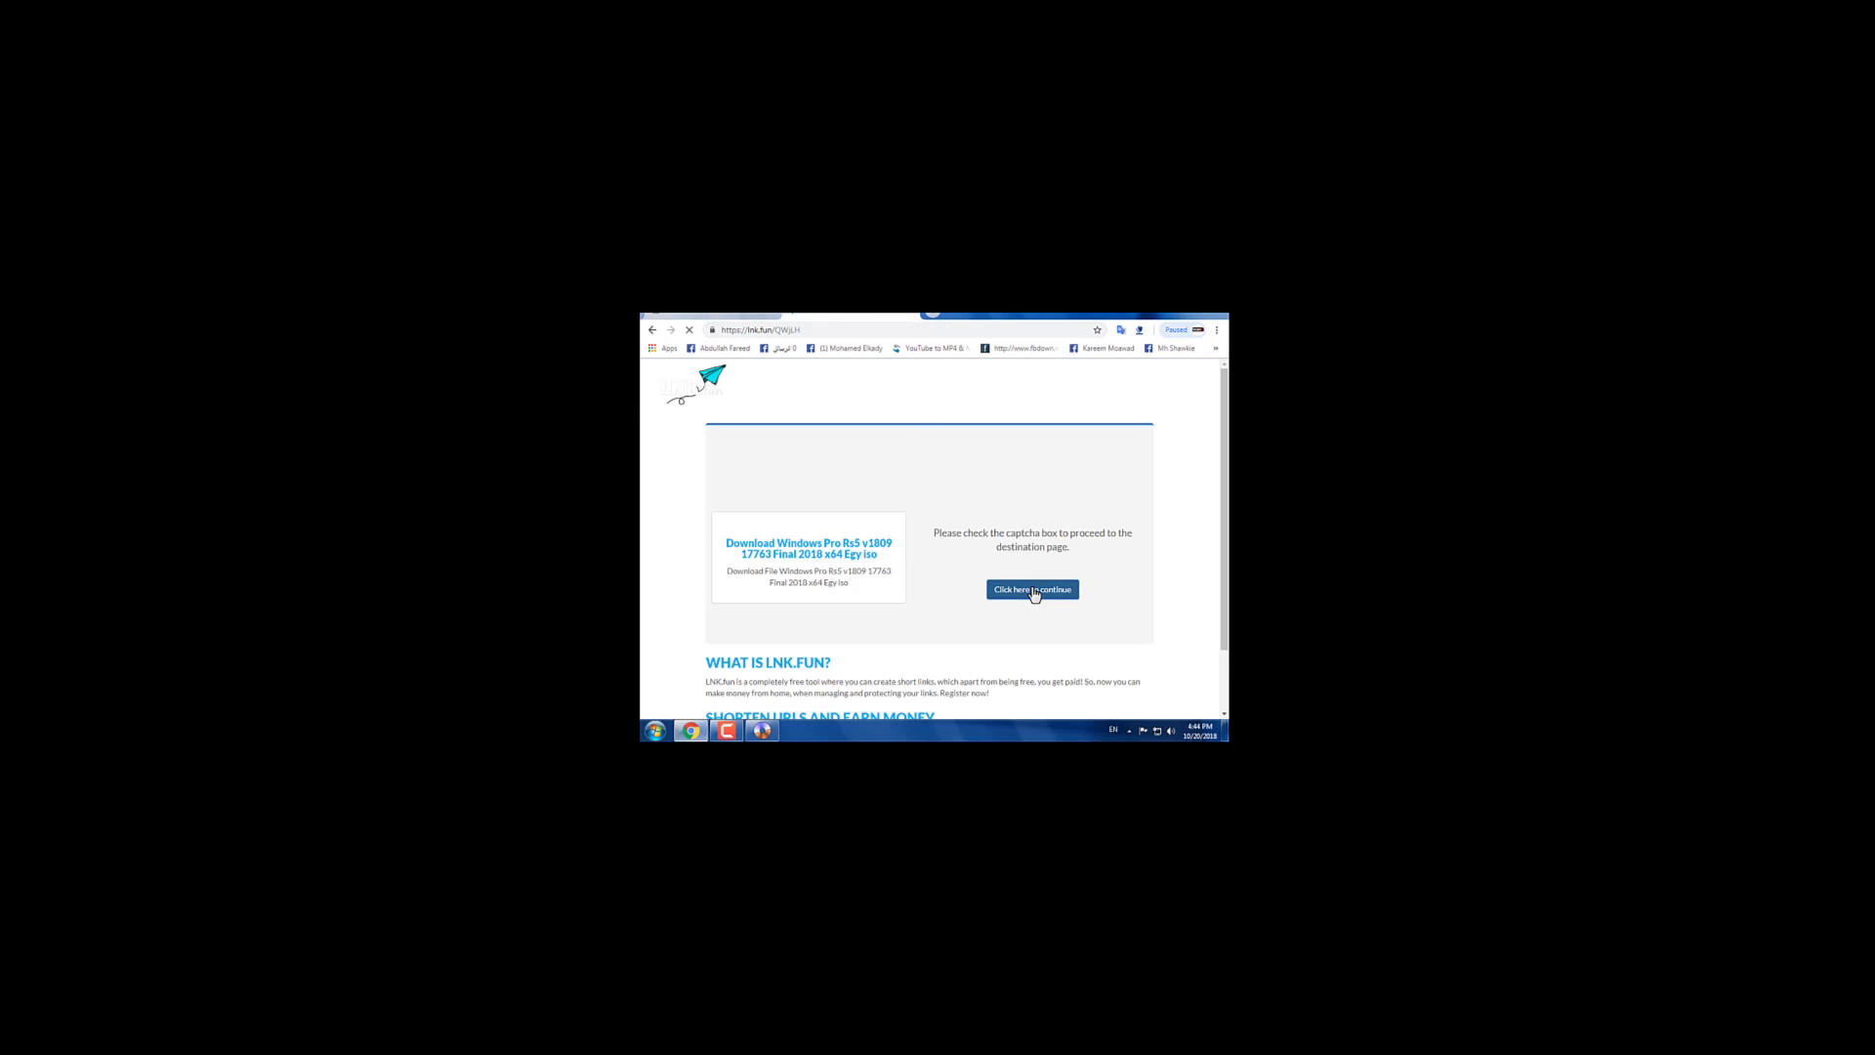
left_click(1033, 590)
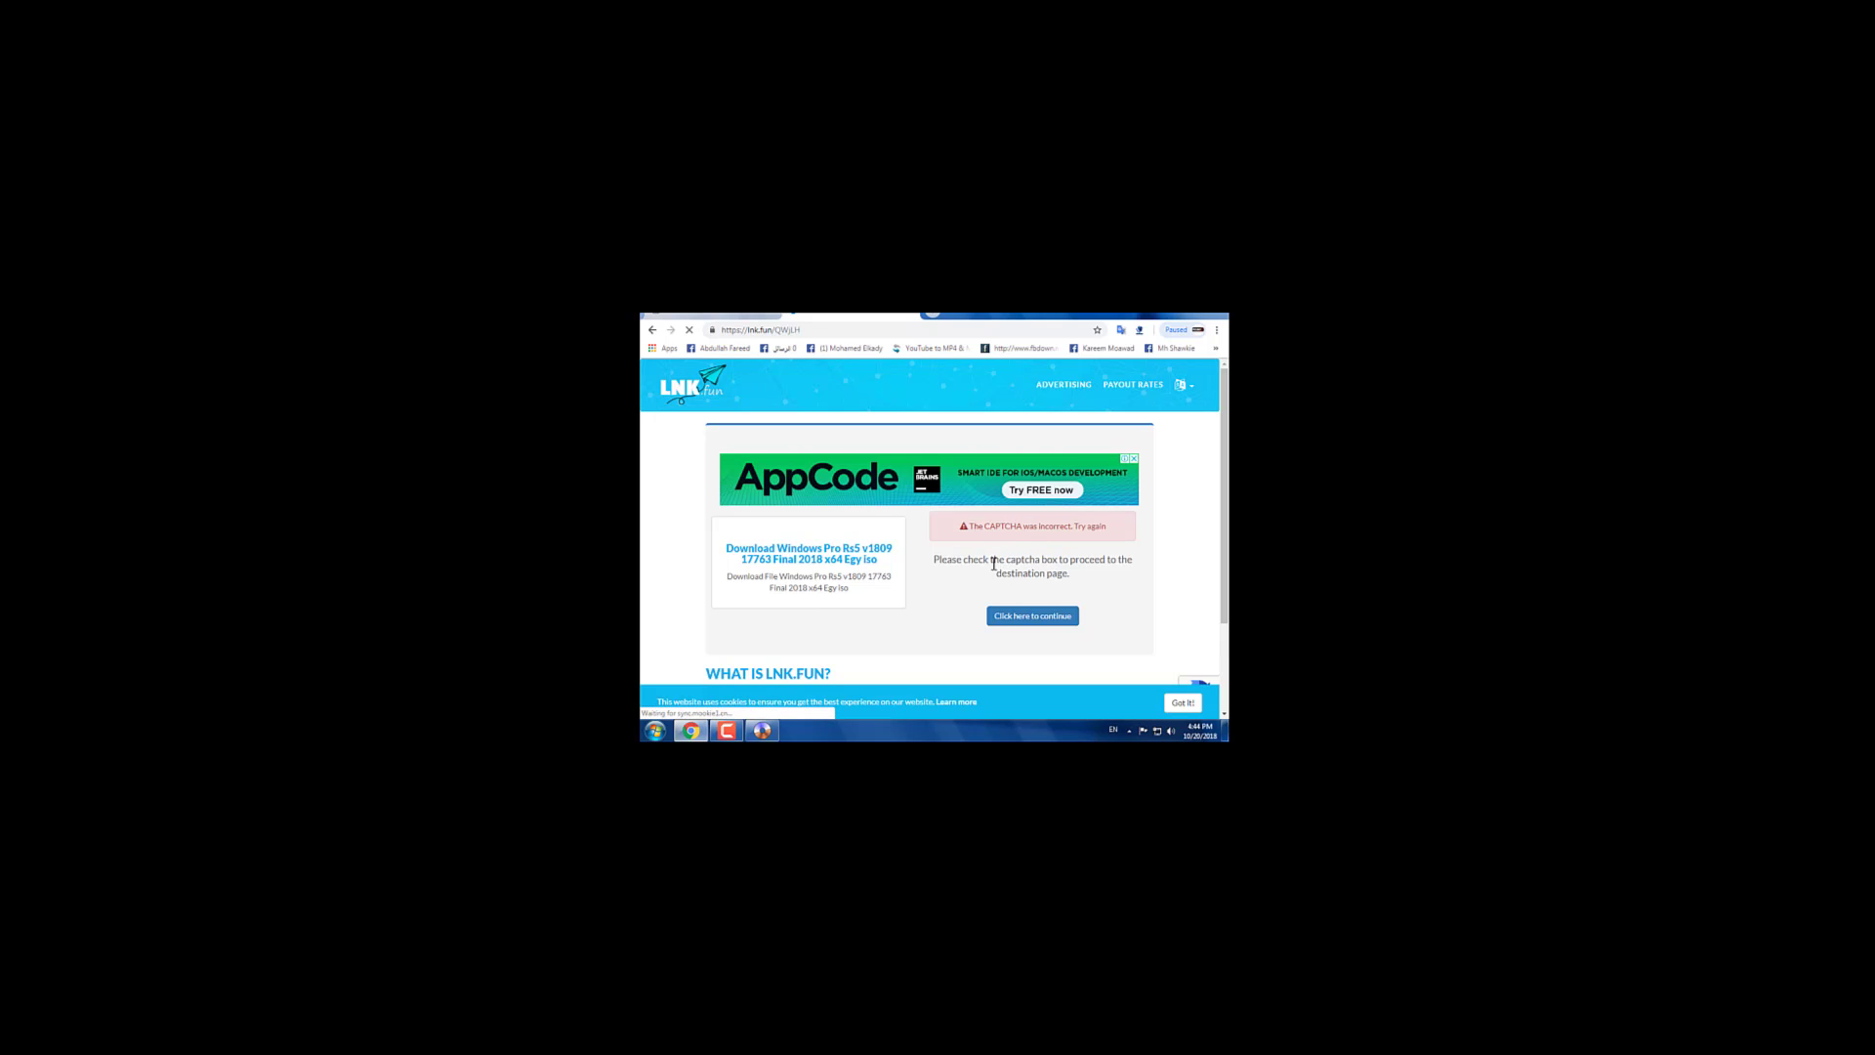
scroll(1038, 609, "down", 1)
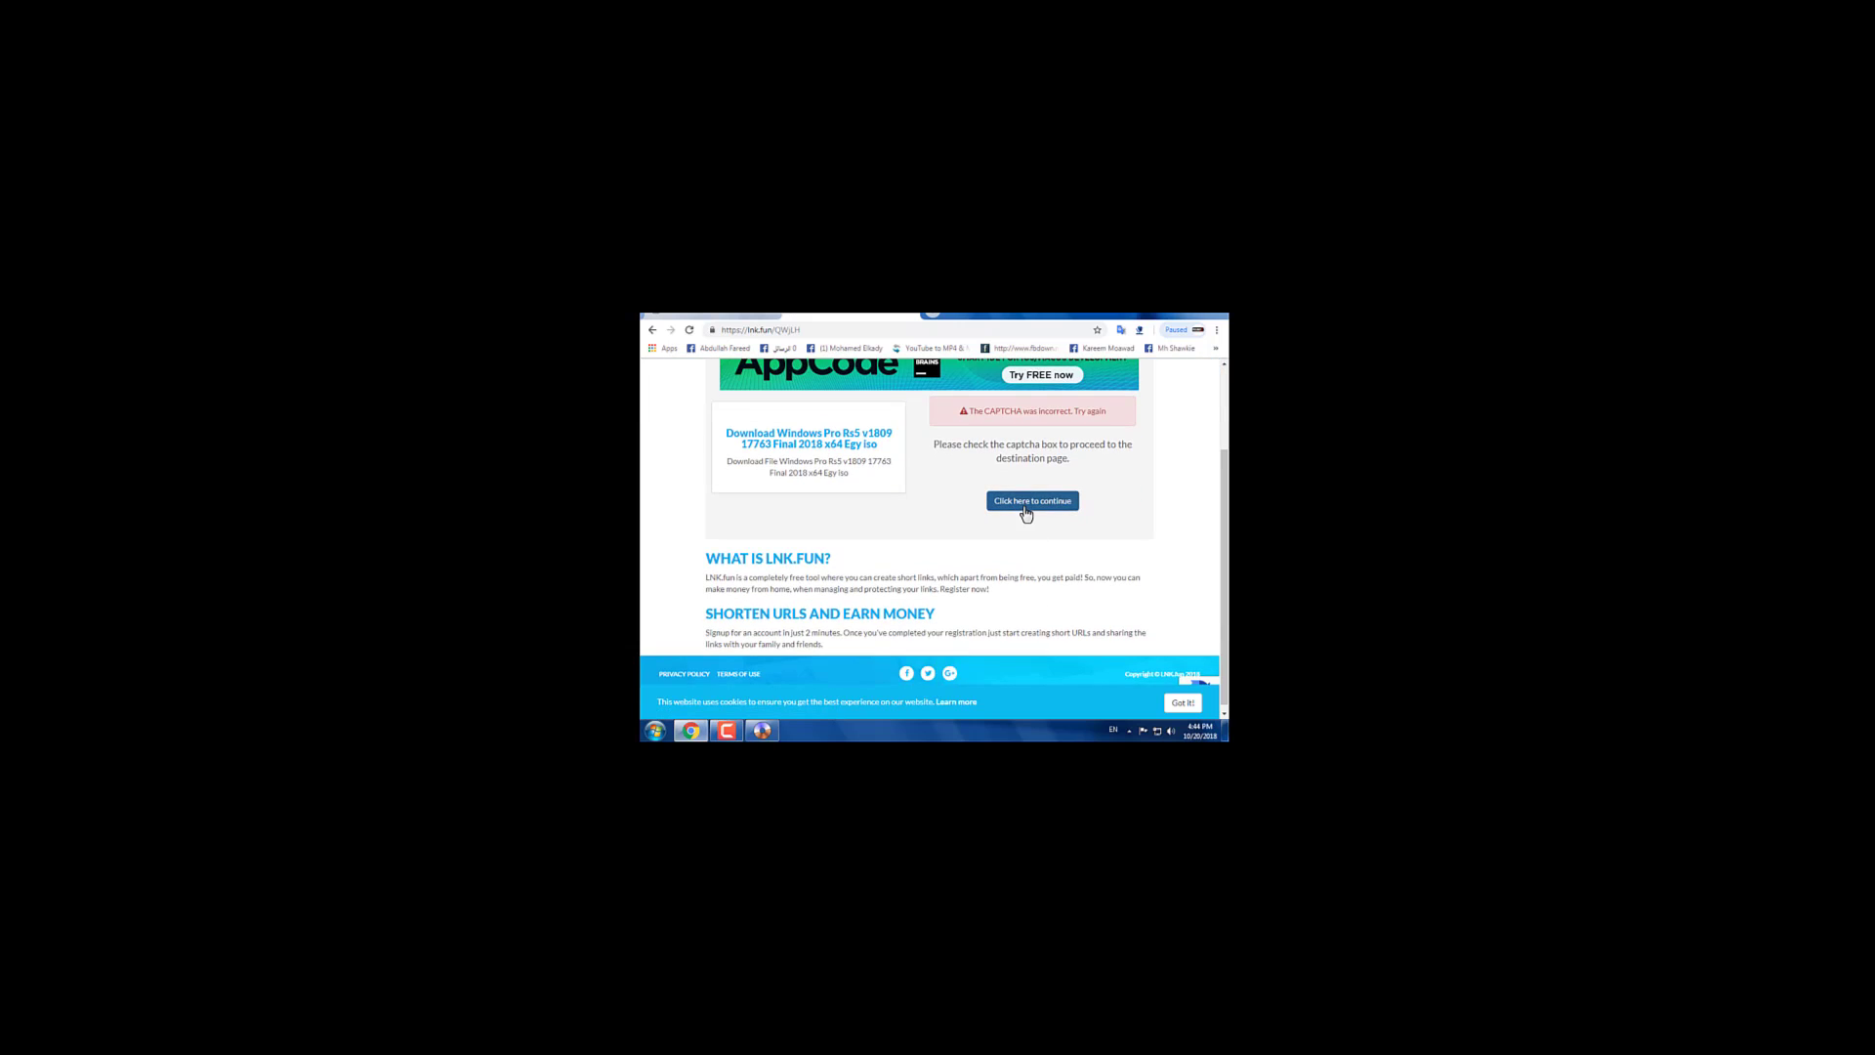
left_click(1026, 510)
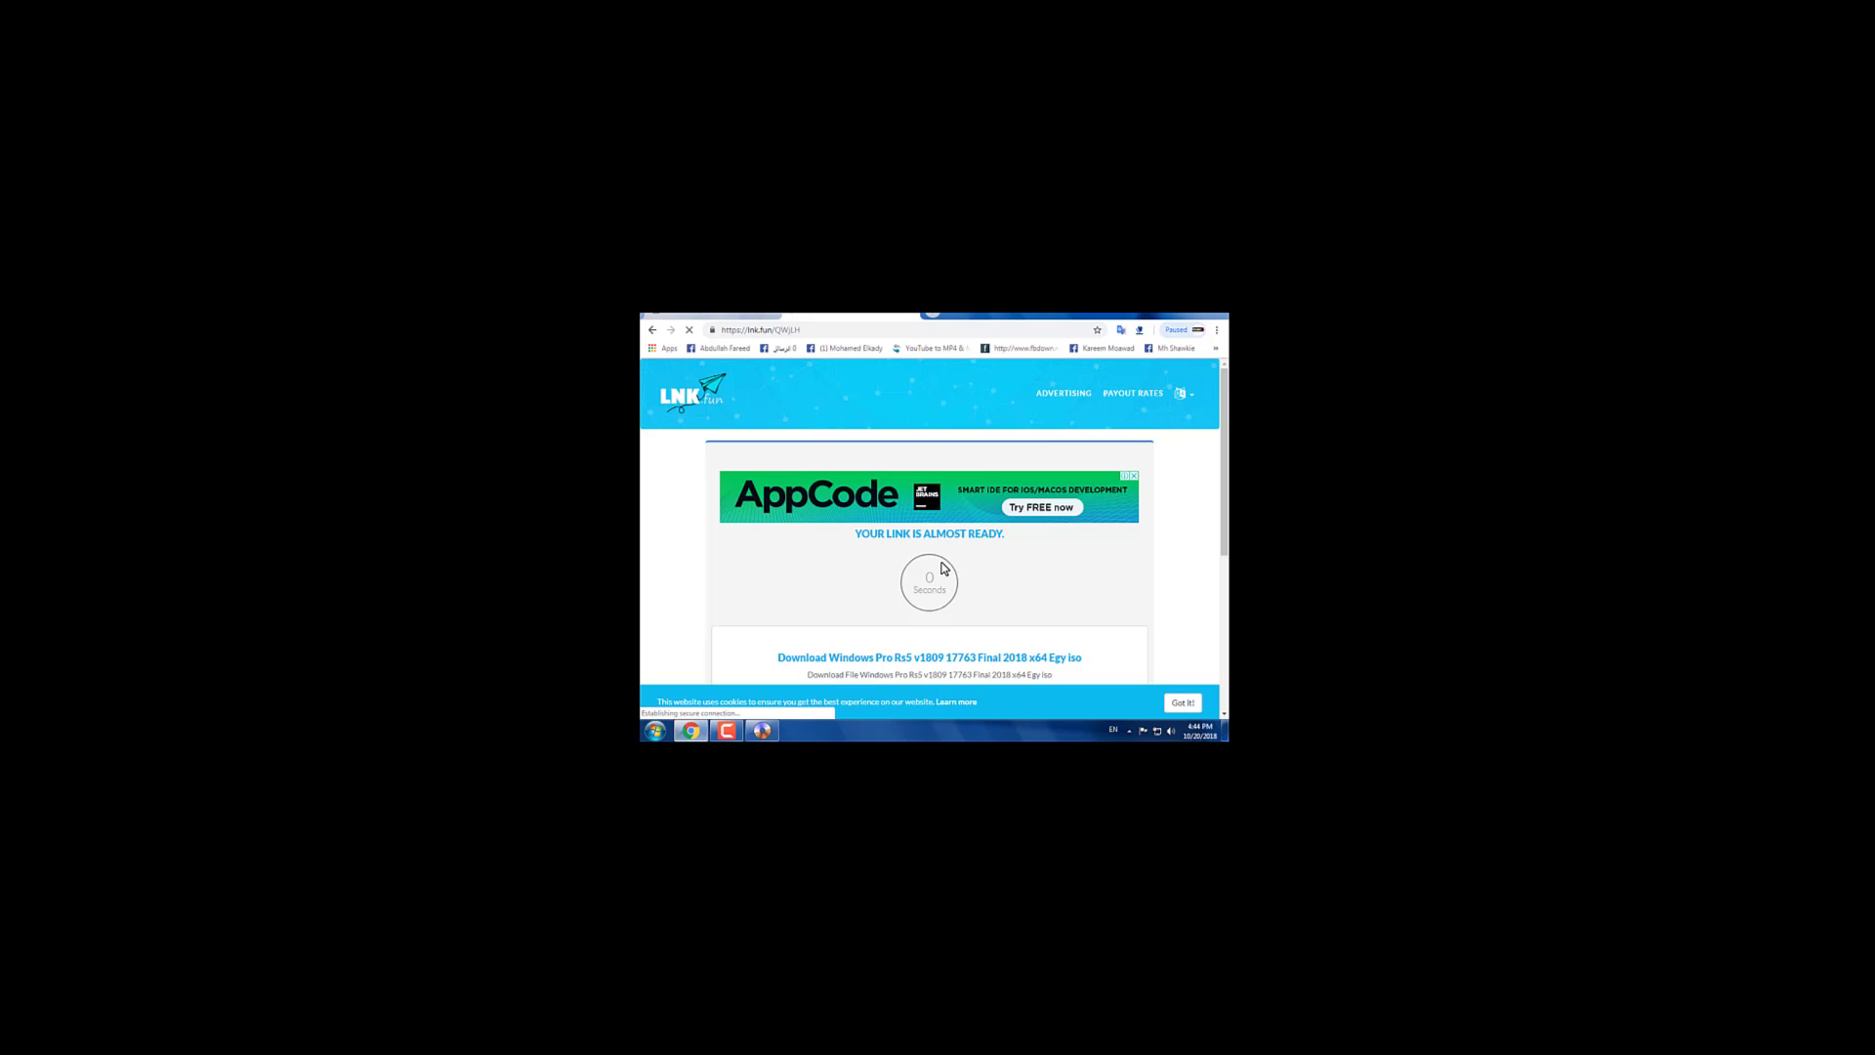
scroll(919, 586, "down", 4)
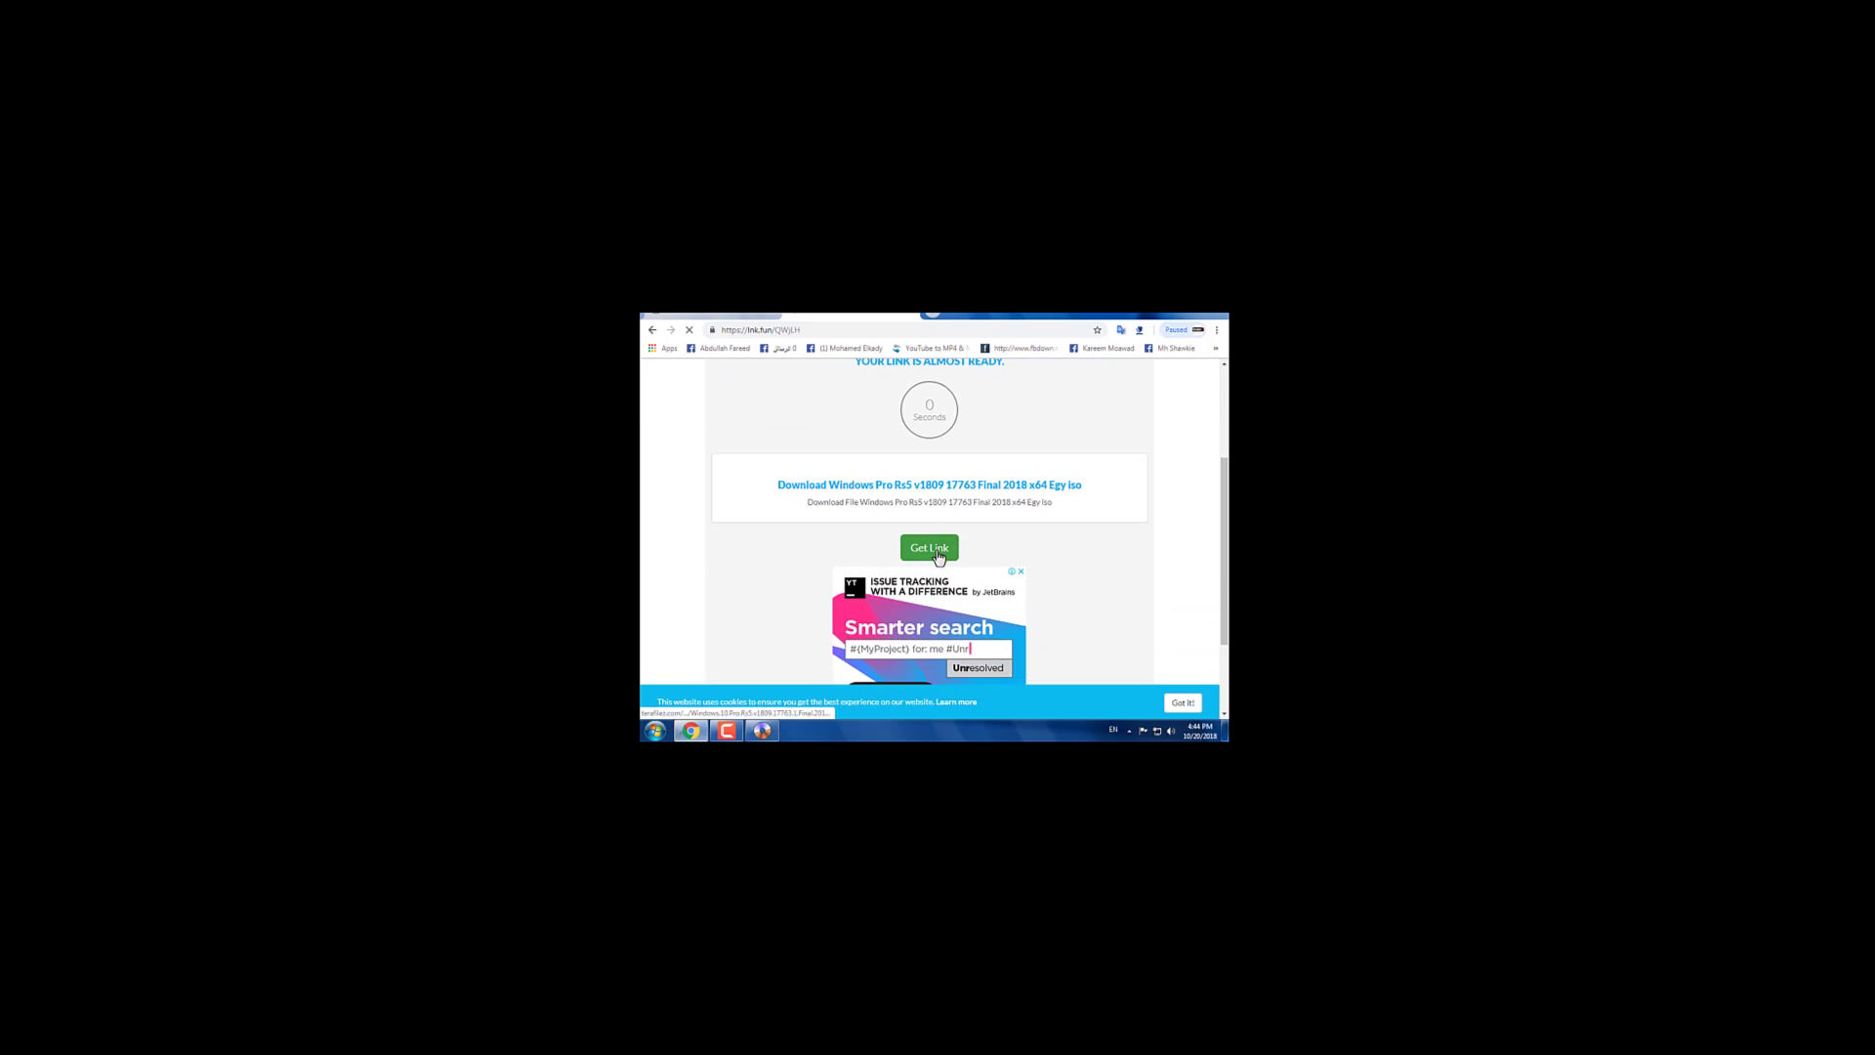
left_click(921, 547)
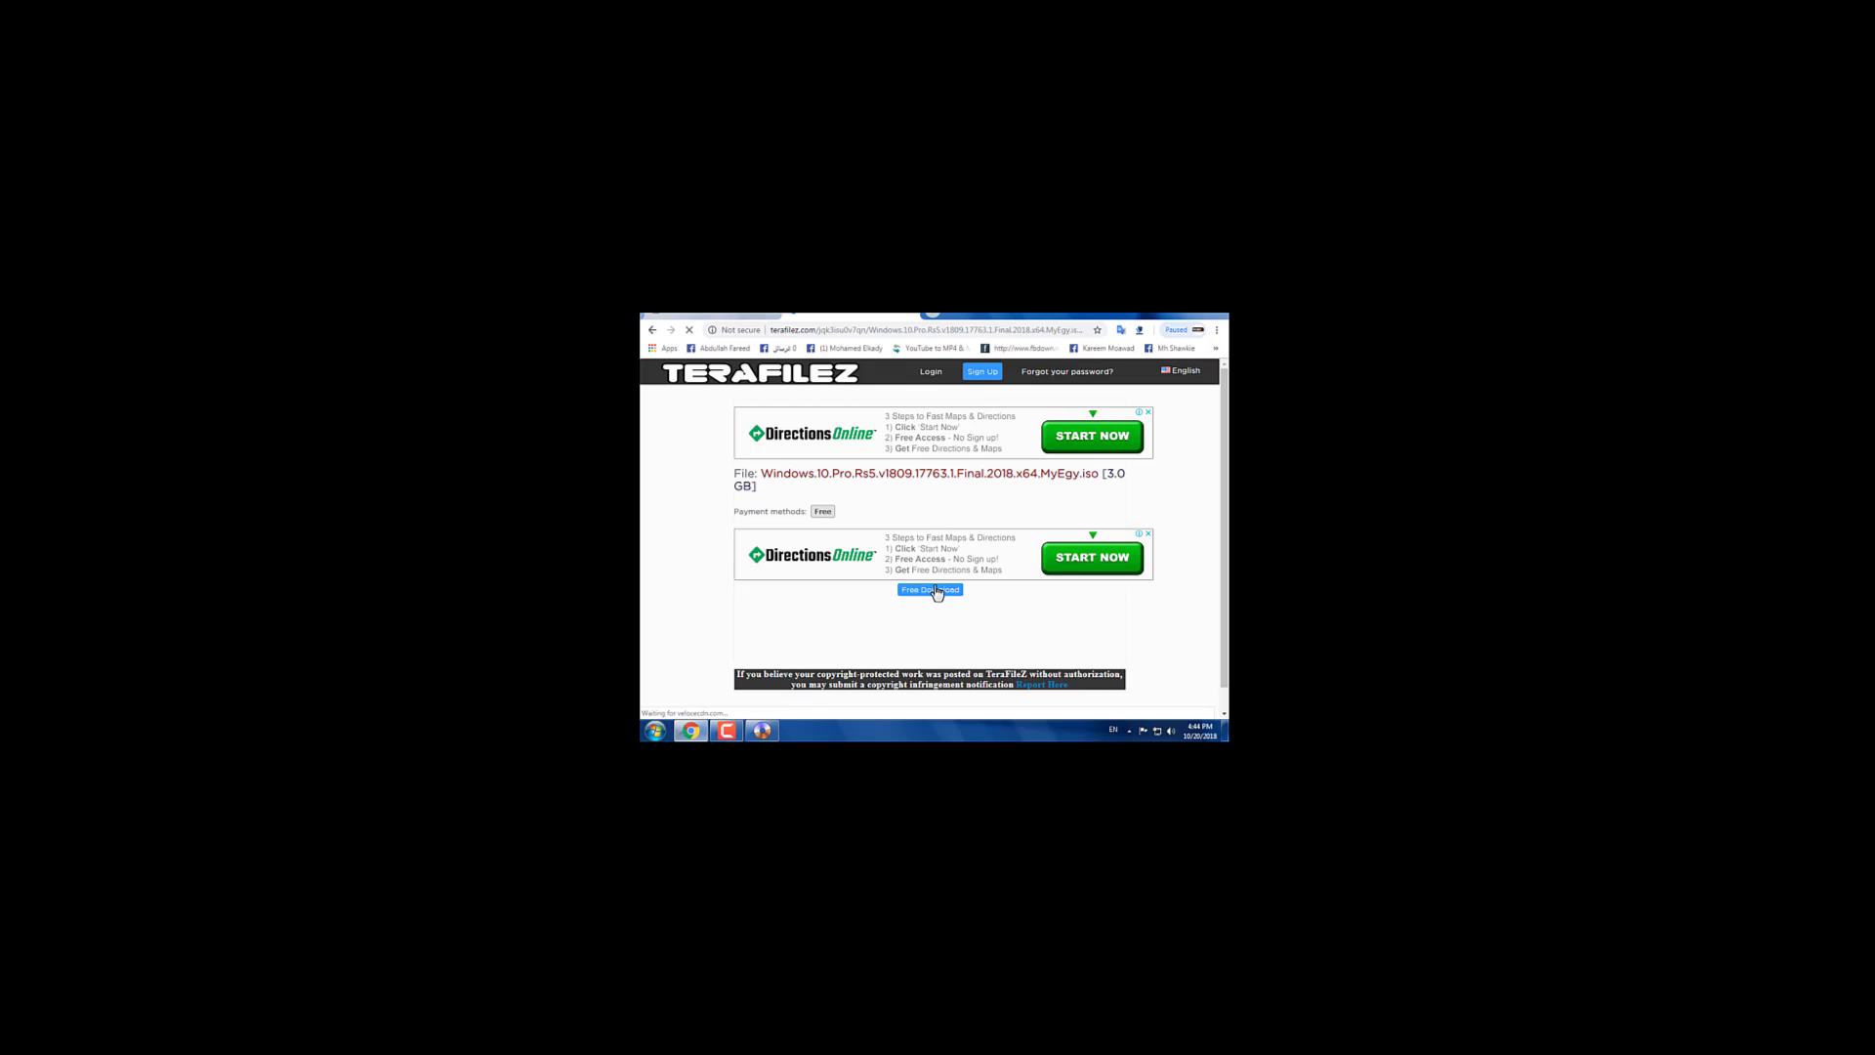
Step: Request the free download of the Windows 10 Pro x64 ISO on TeraFileZ
scroll(924, 532, "down", 1)
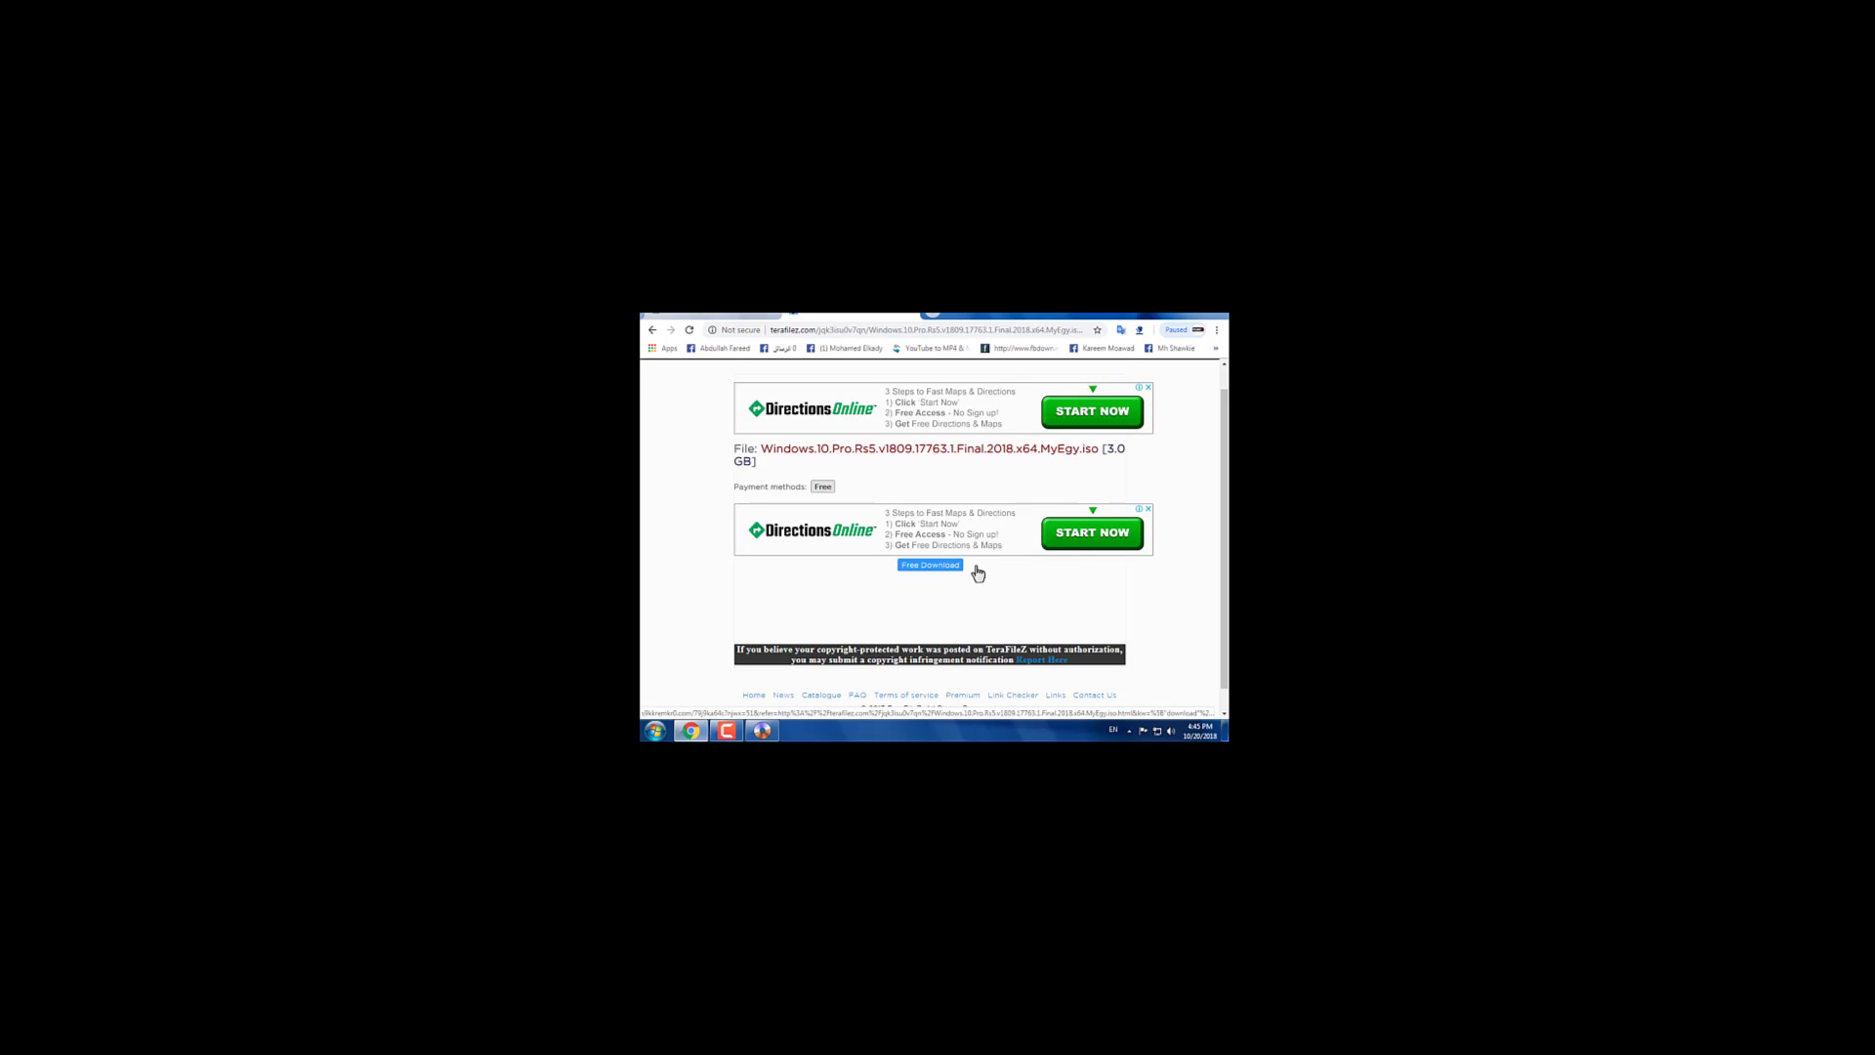
scroll(940, 550, "down", 1)
scroll(941, 550, "down", 1)
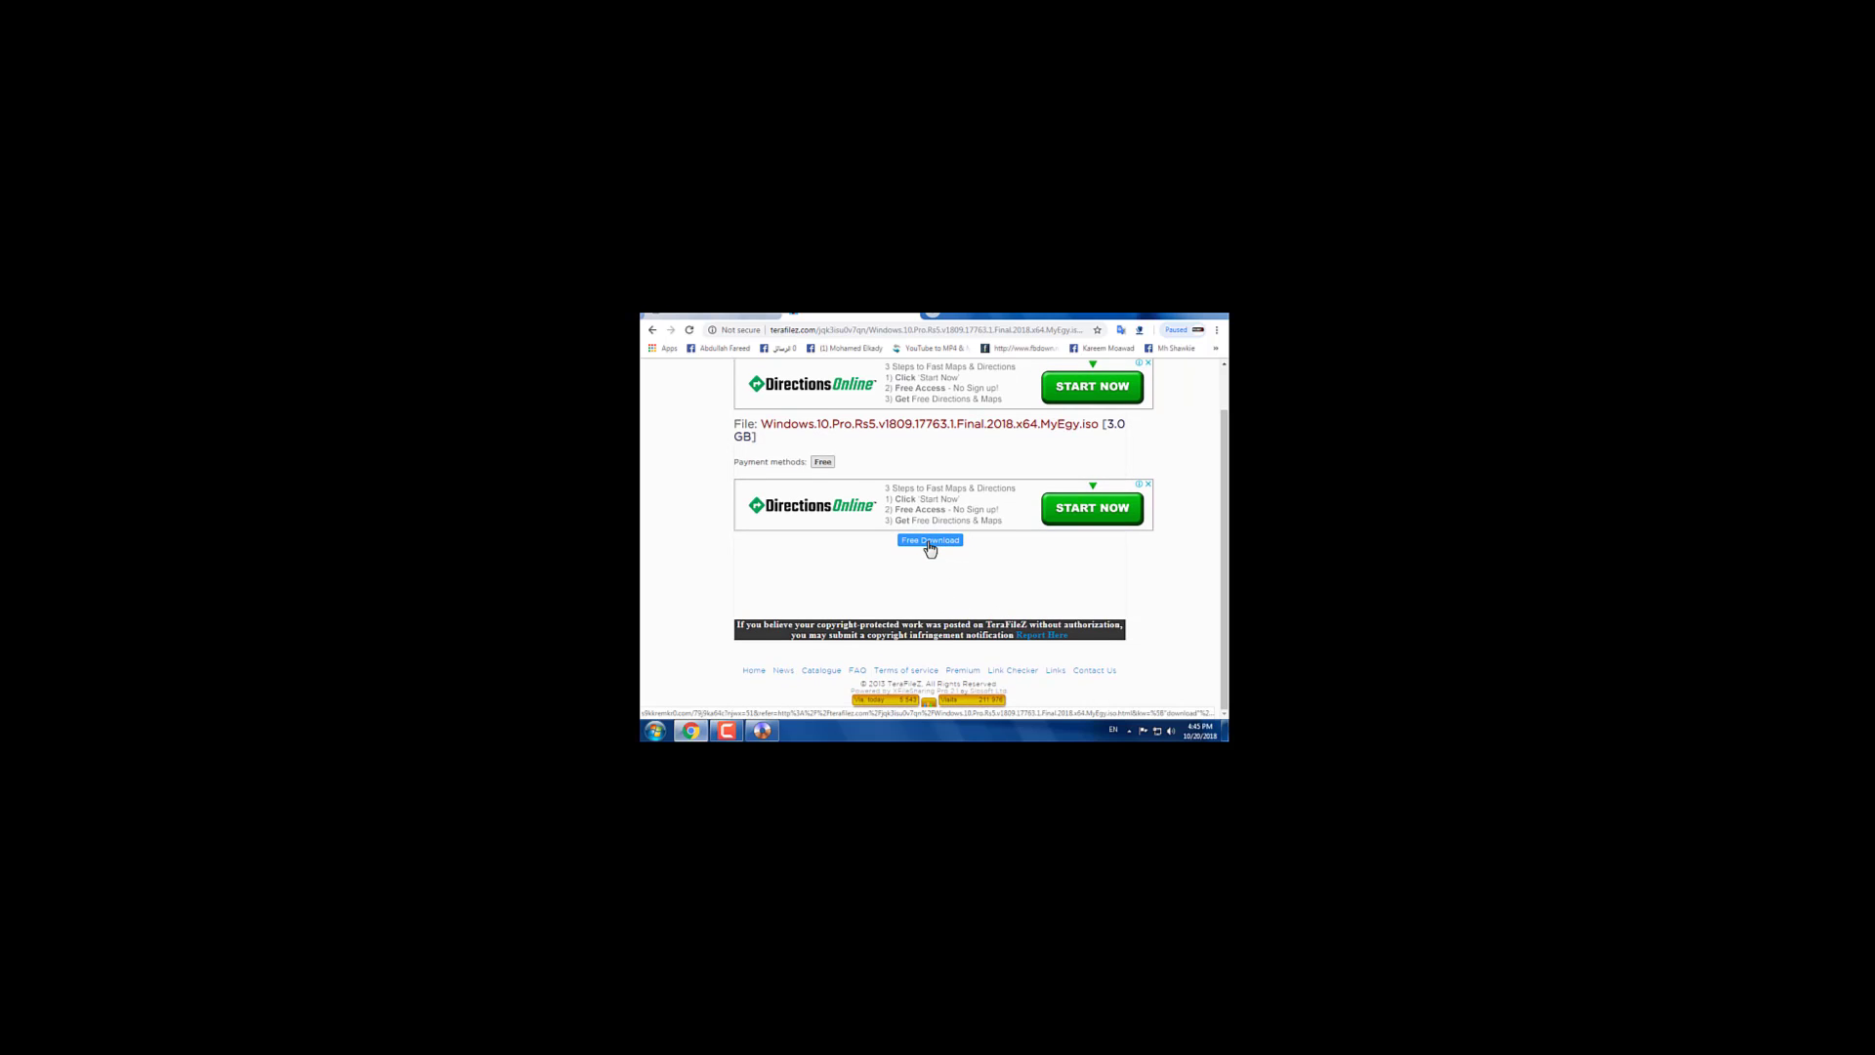
left_click(930, 543)
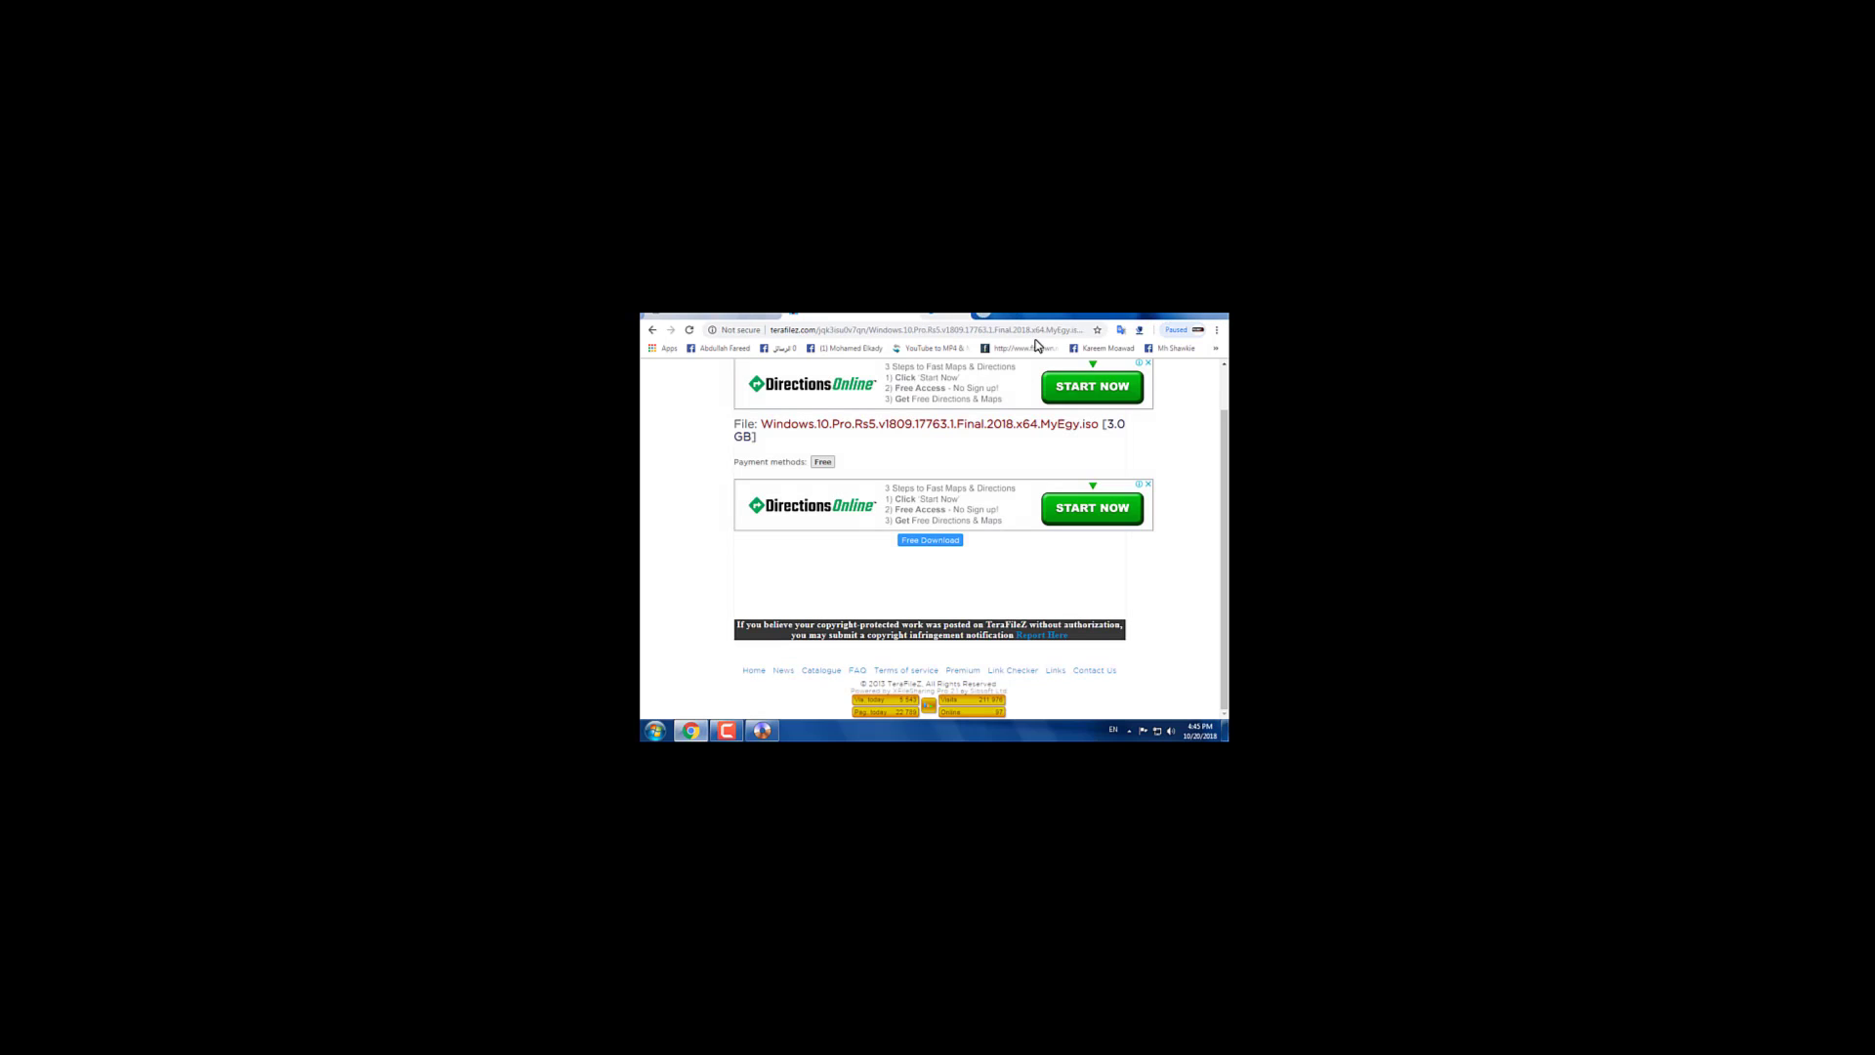
left_click(923, 543)
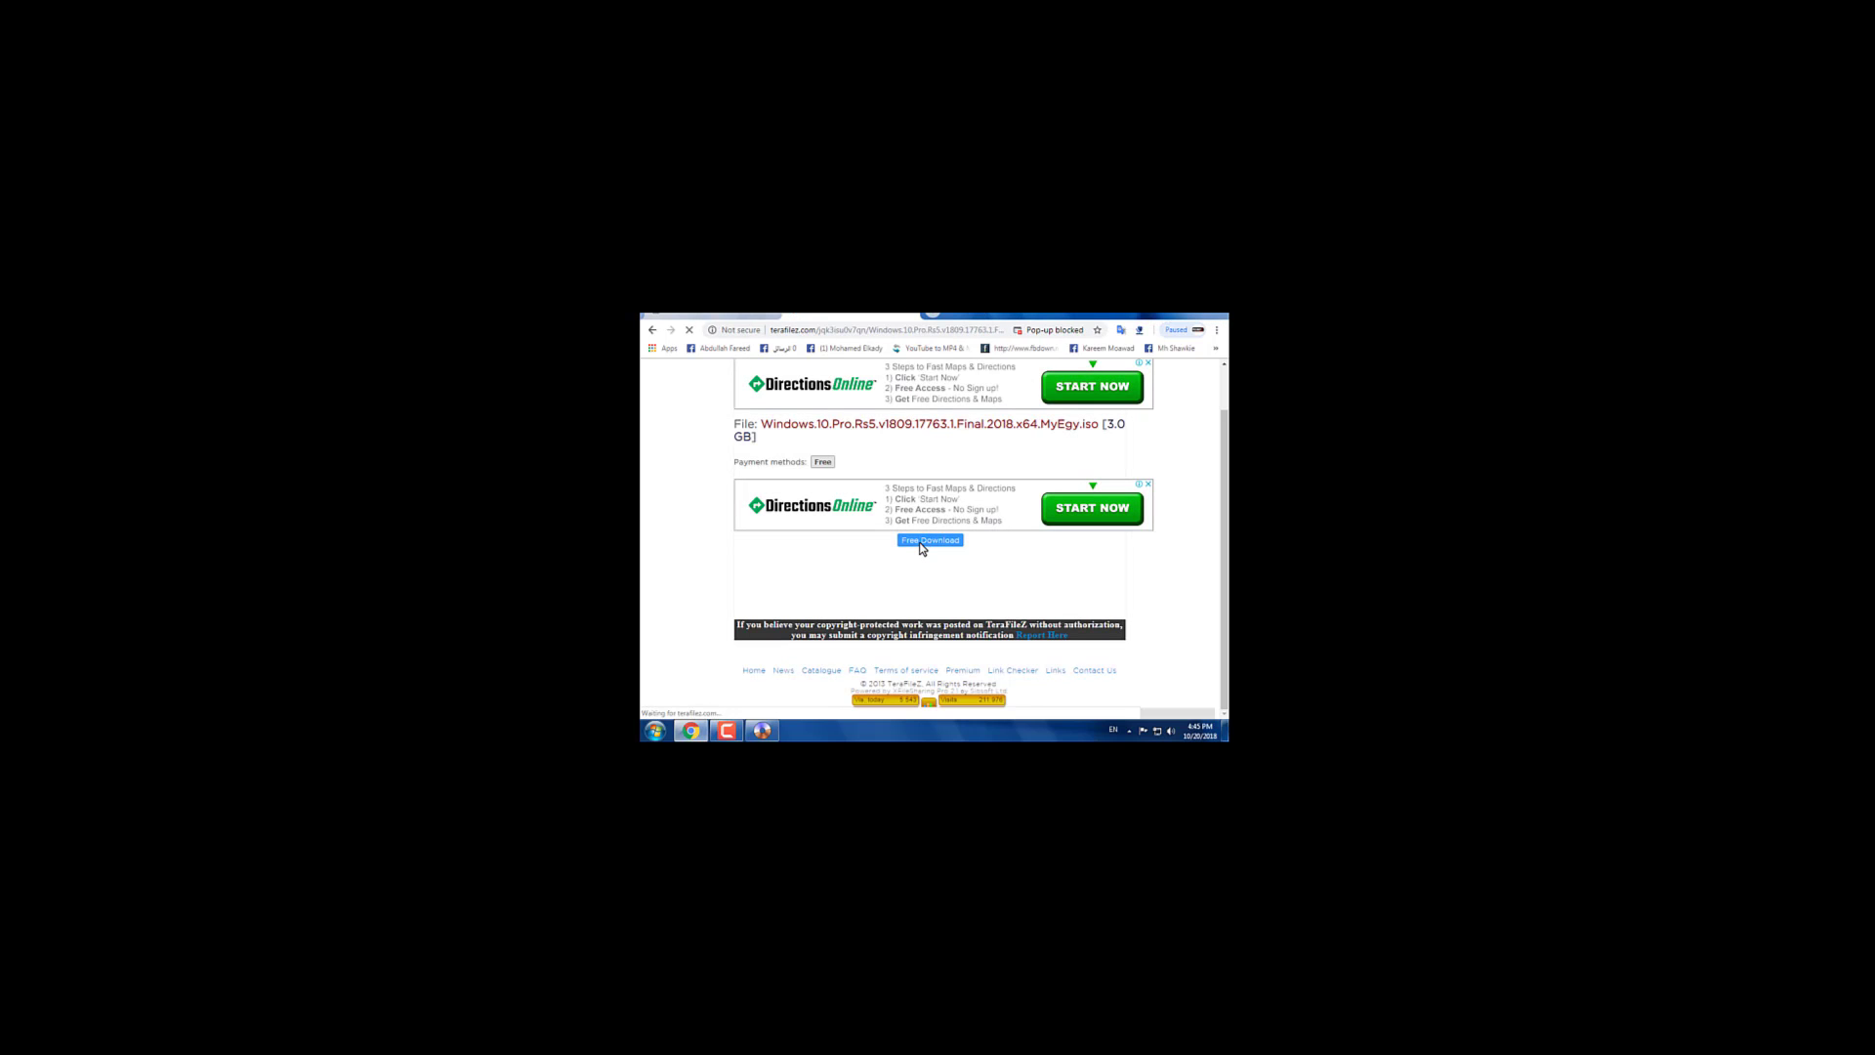
left_click(962, 503)
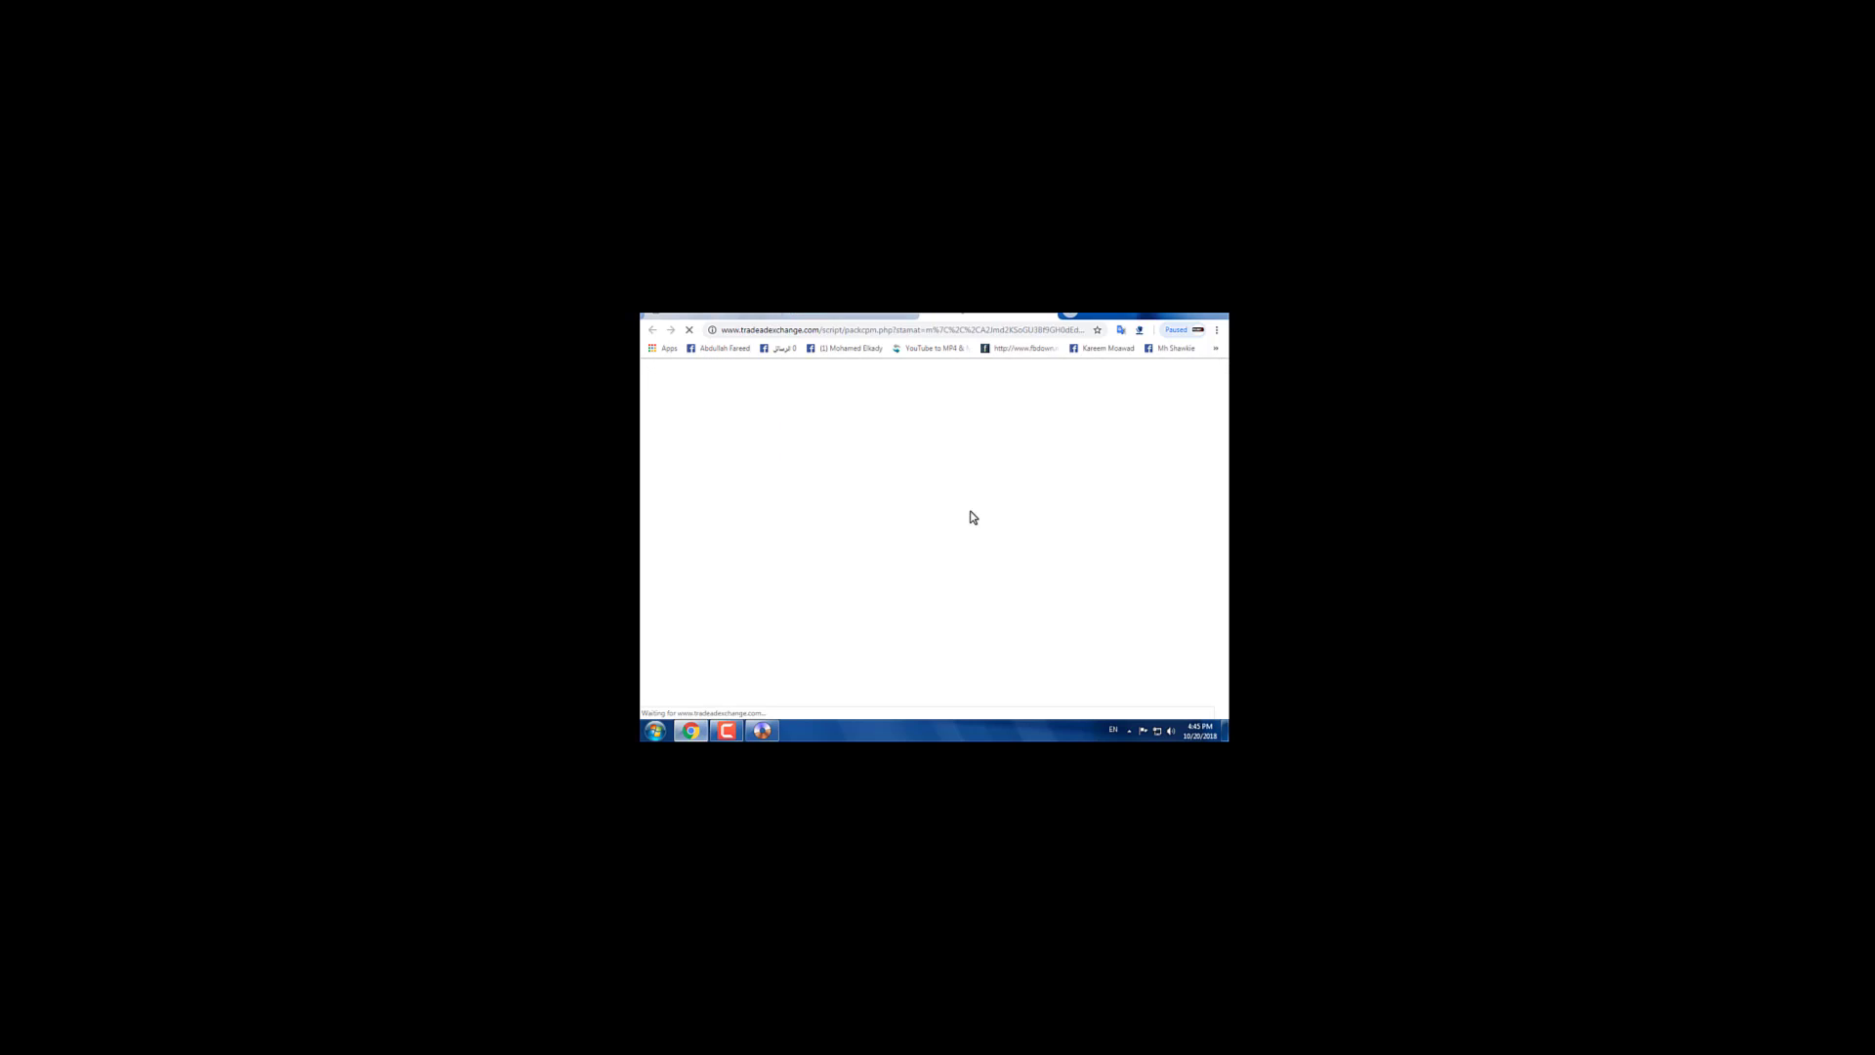
Step: Enter the verification code shown on the TeraFileZ page and start downloading the Windows 10 ISO file
left_click(958, 498)
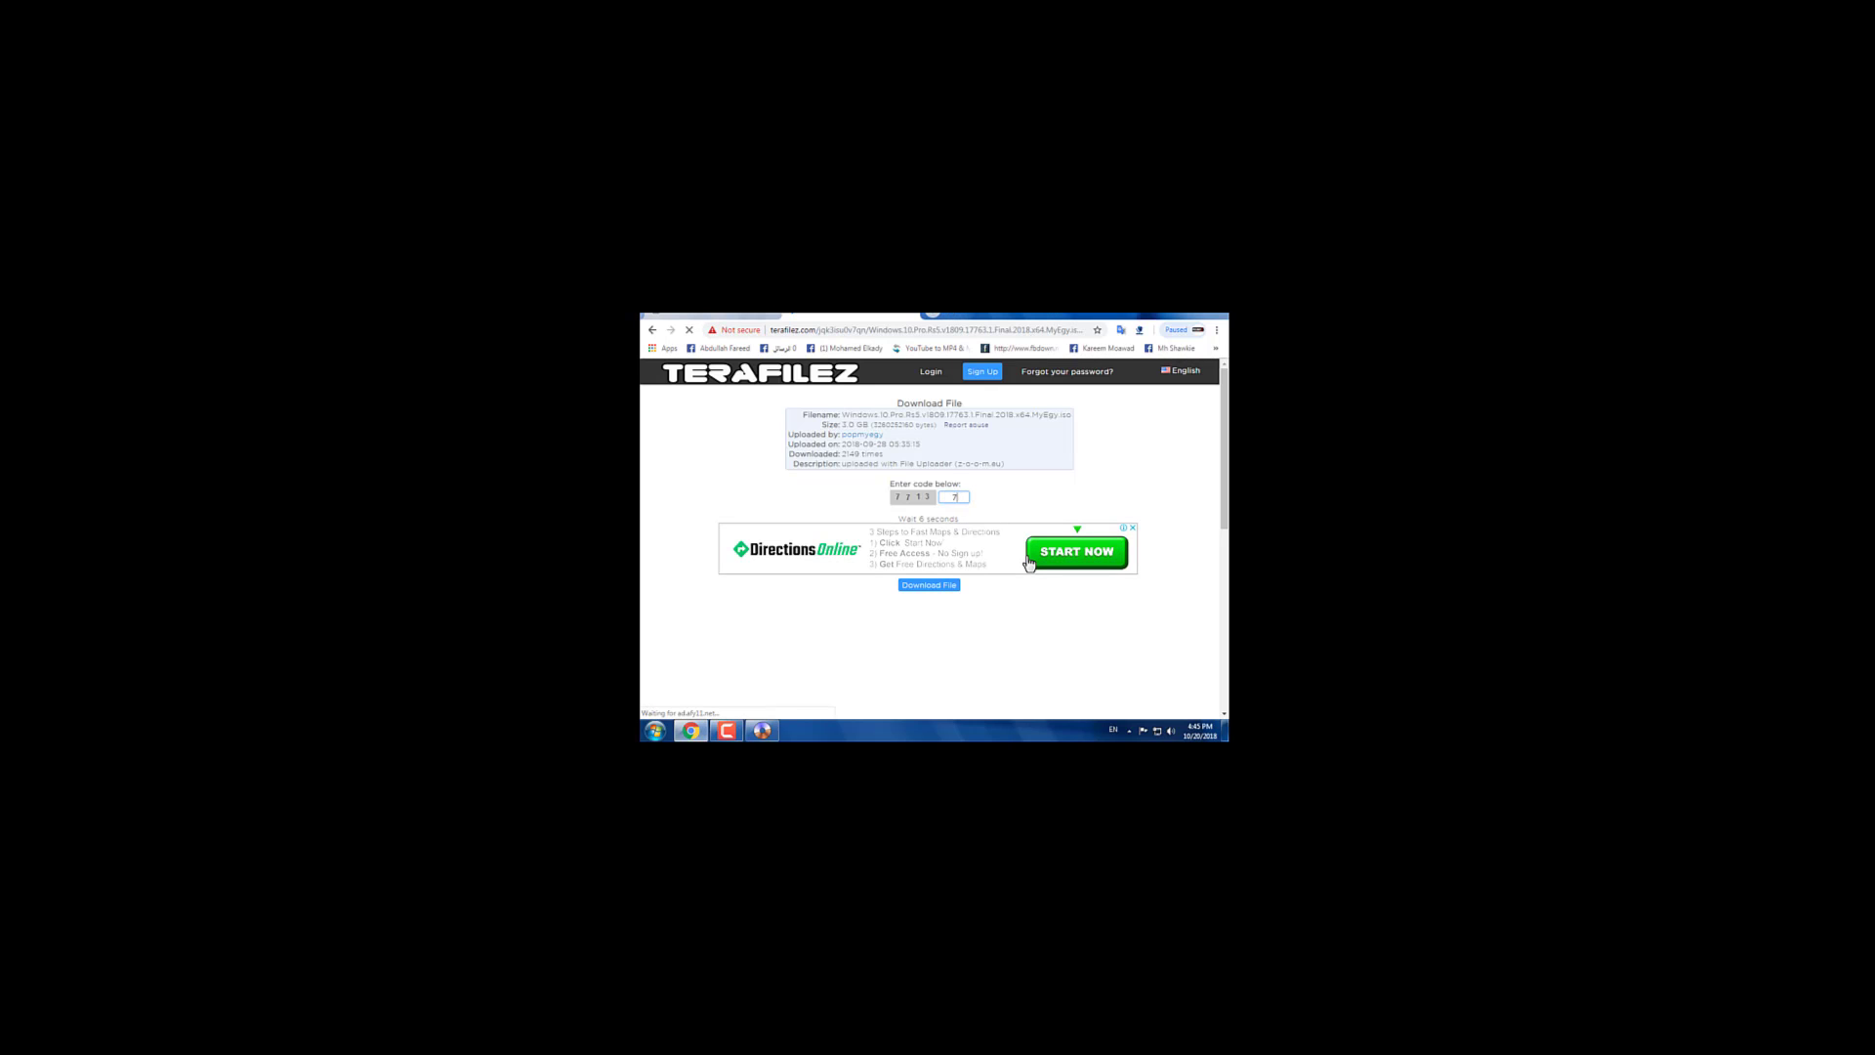
type("7713")
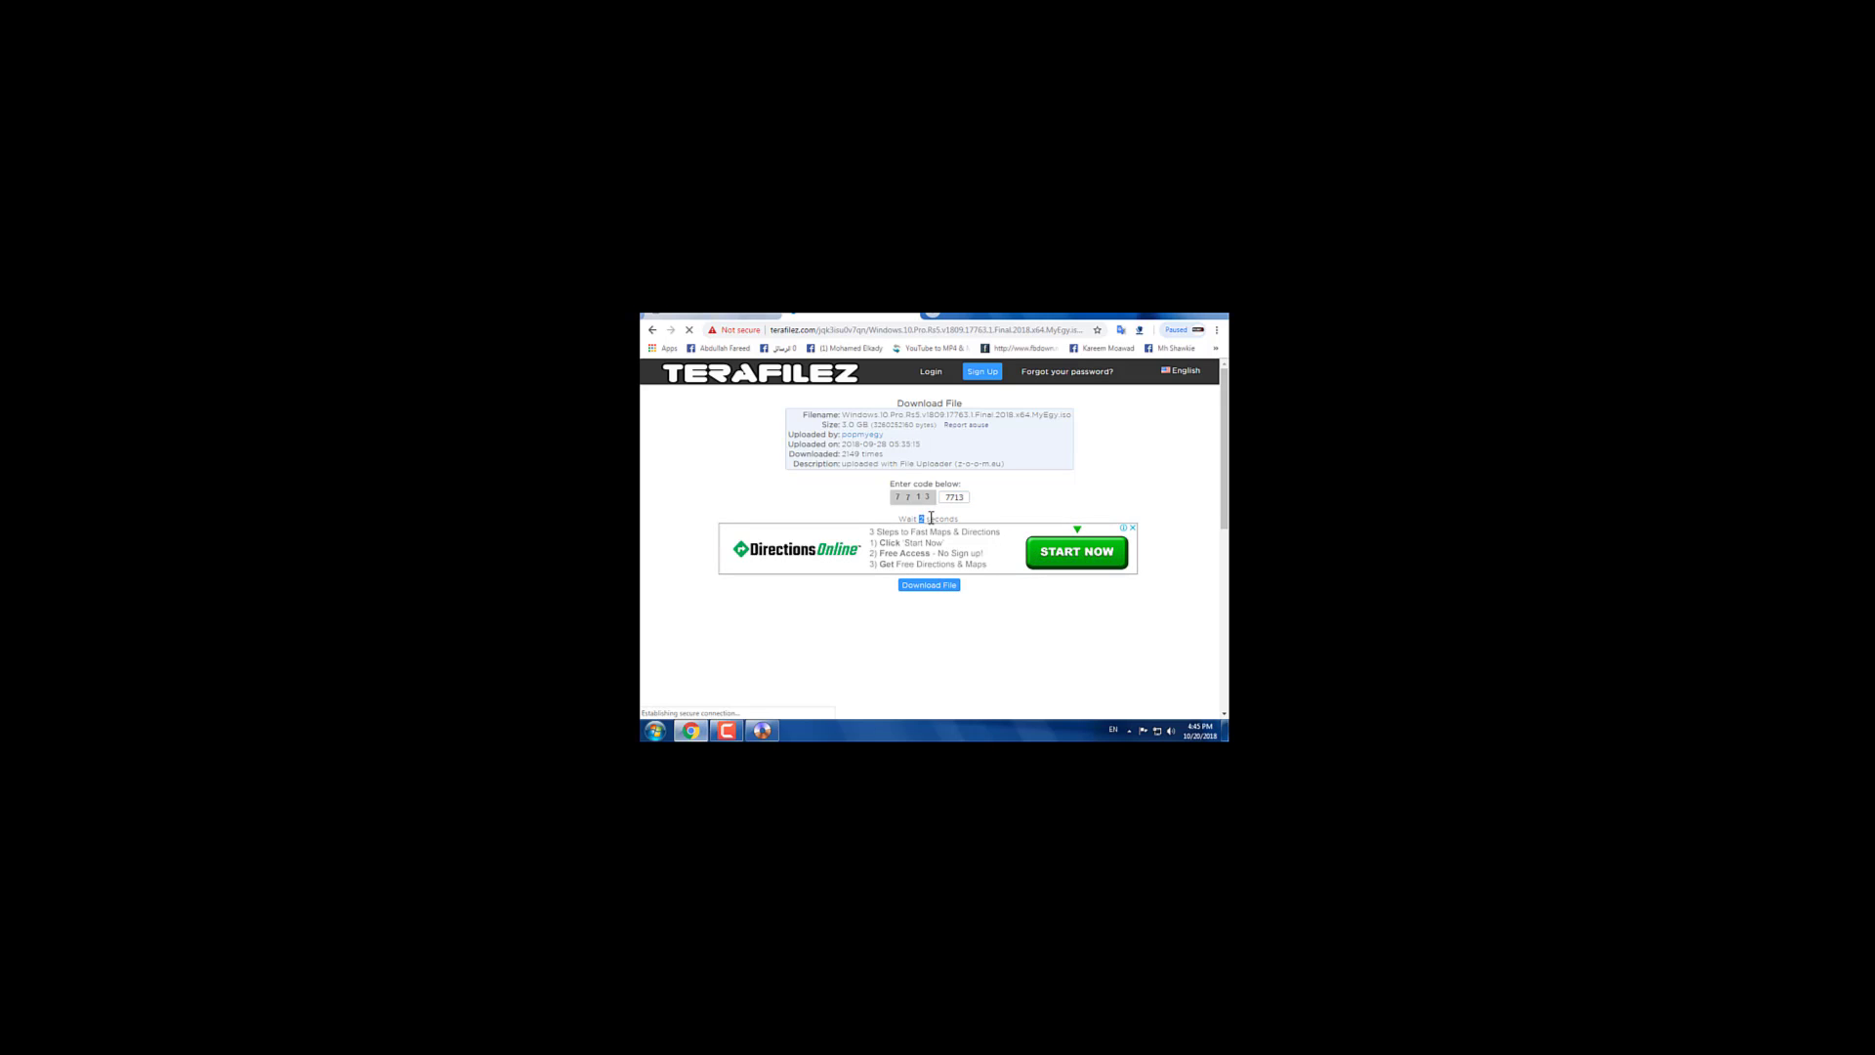
left_click(934, 587)
left_click(925, 592)
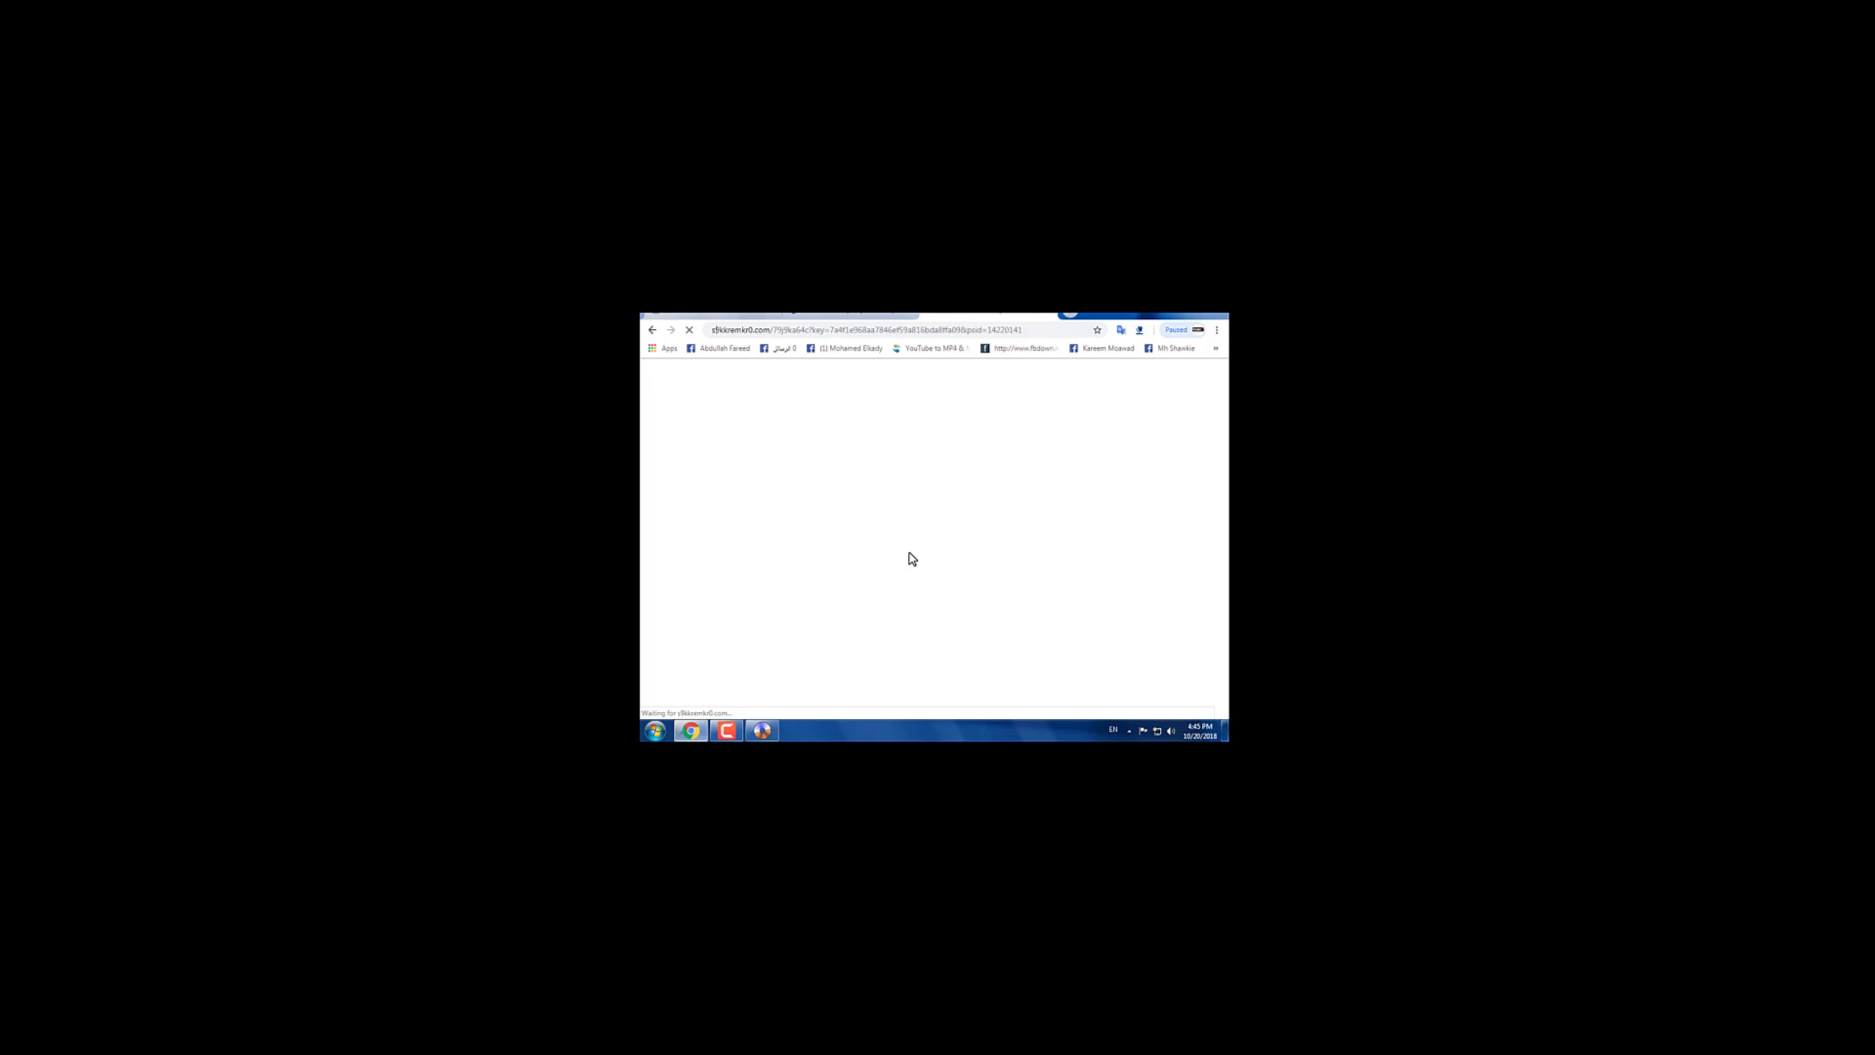
left_click(894, 553)
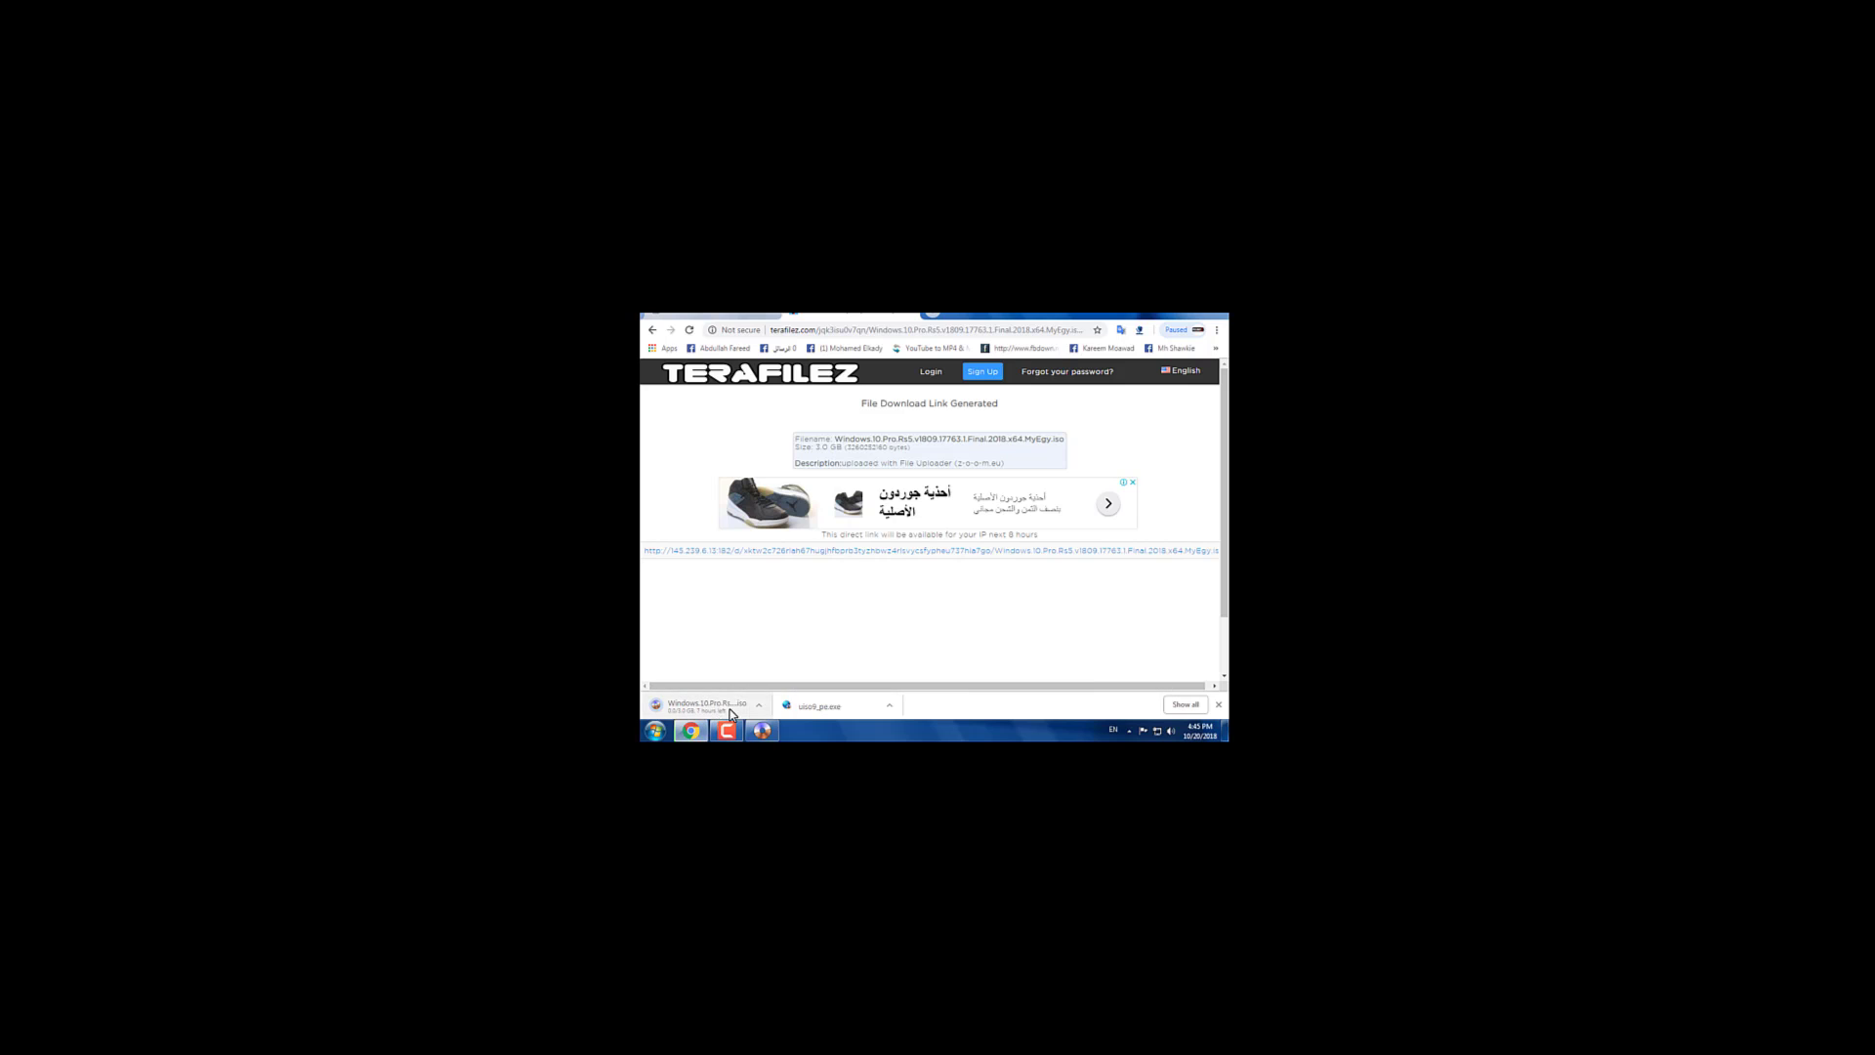
Step: Open the full downloads list and pause the Windows 10 ISO download
left_click(760, 705)
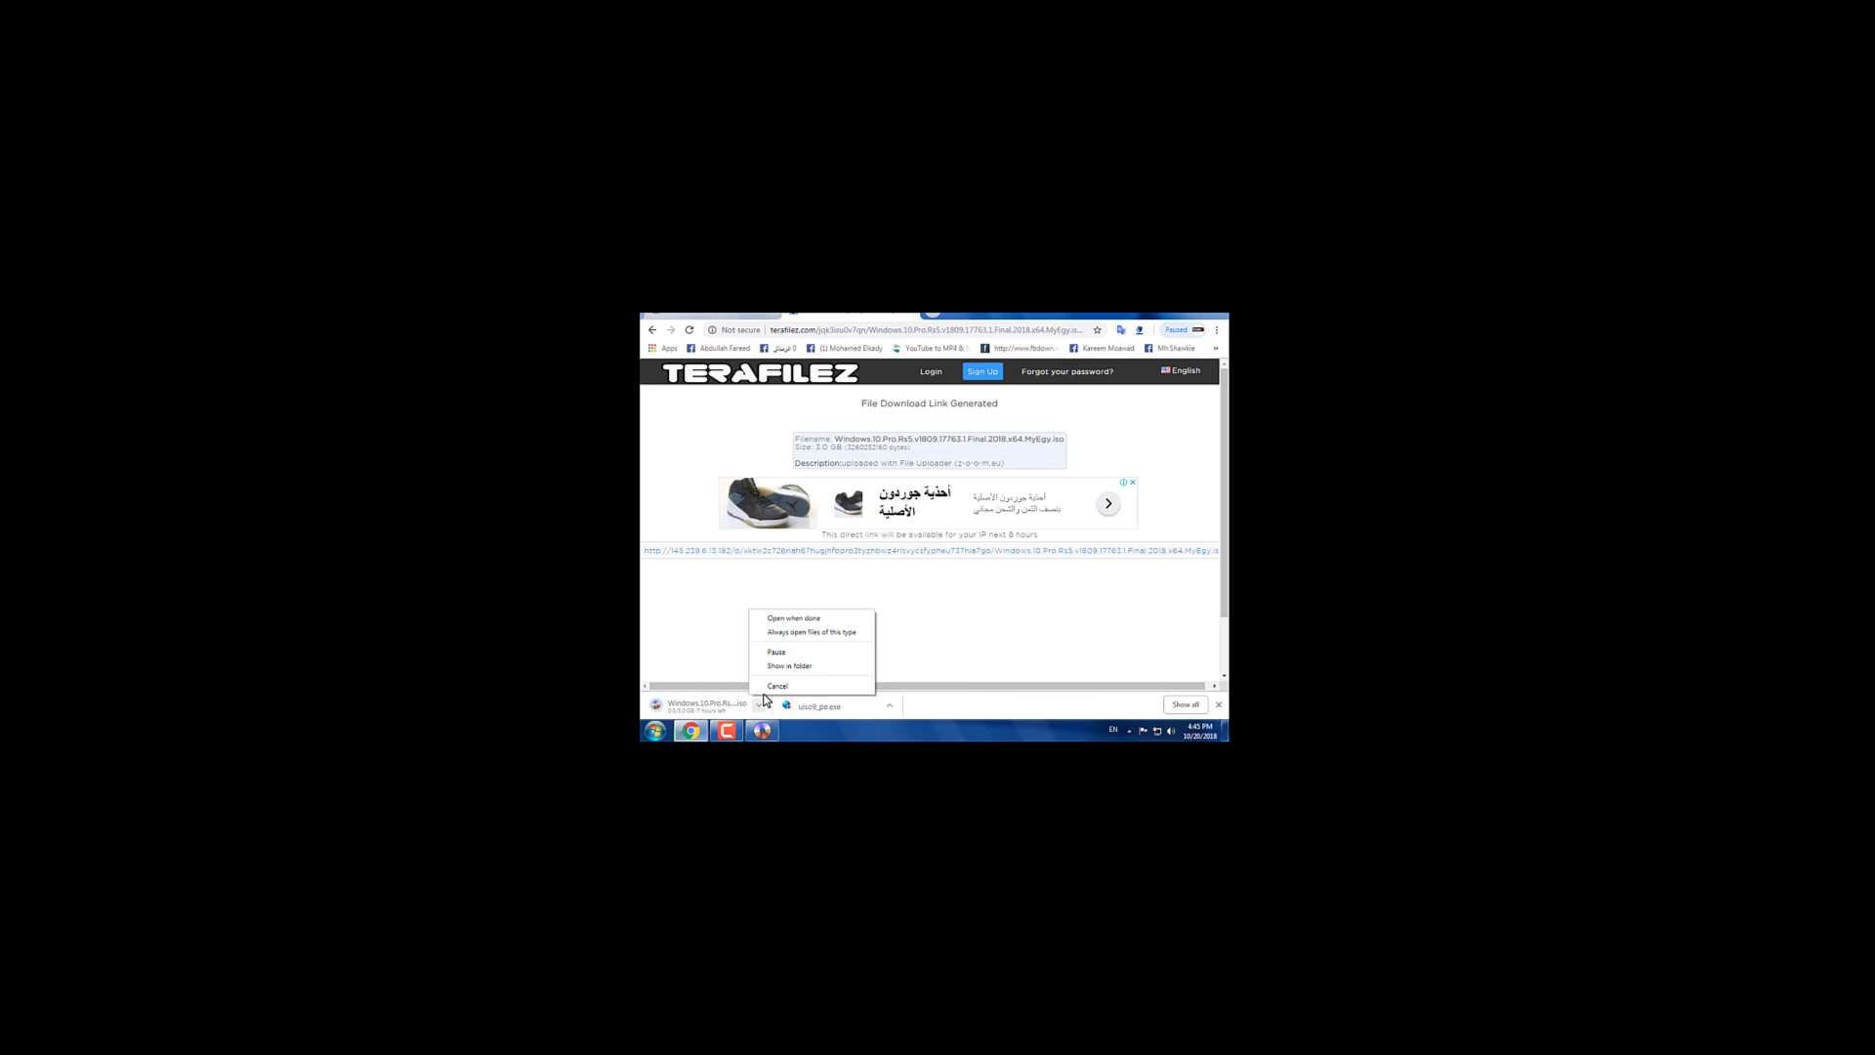
left_click(1191, 709)
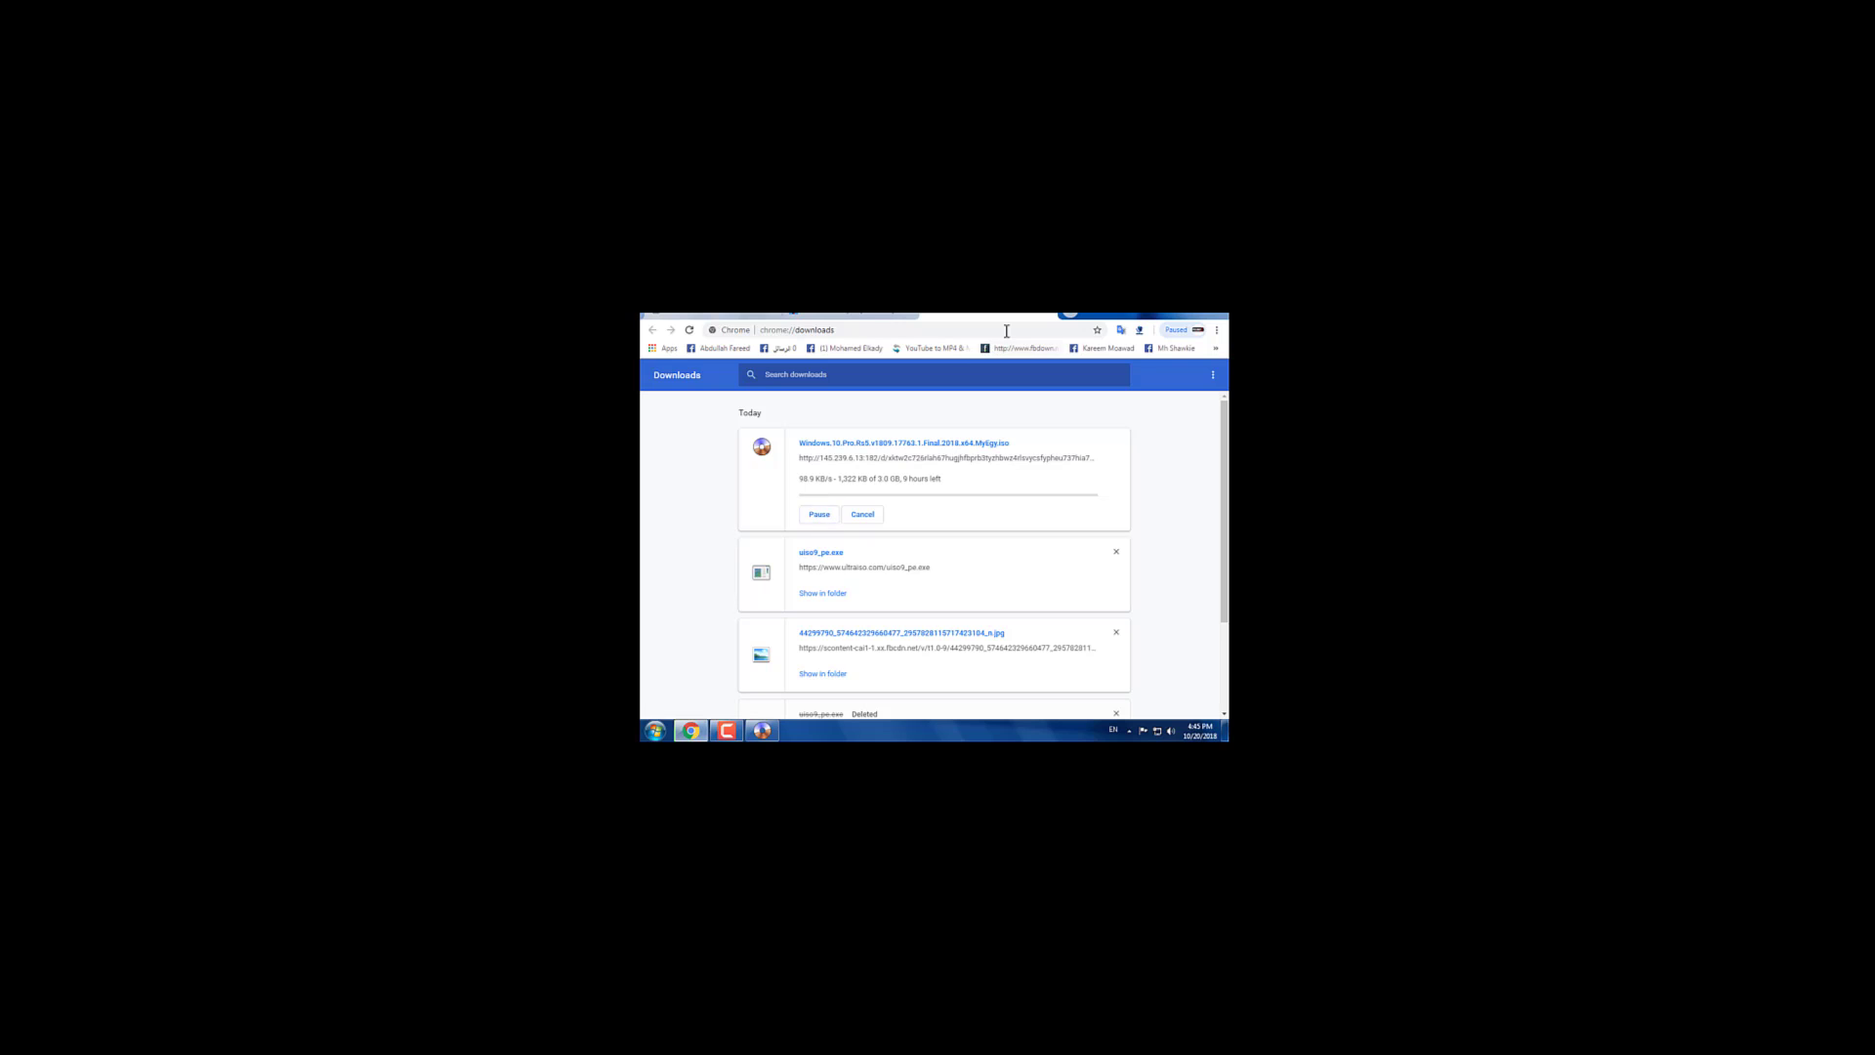
left_click(825, 520)
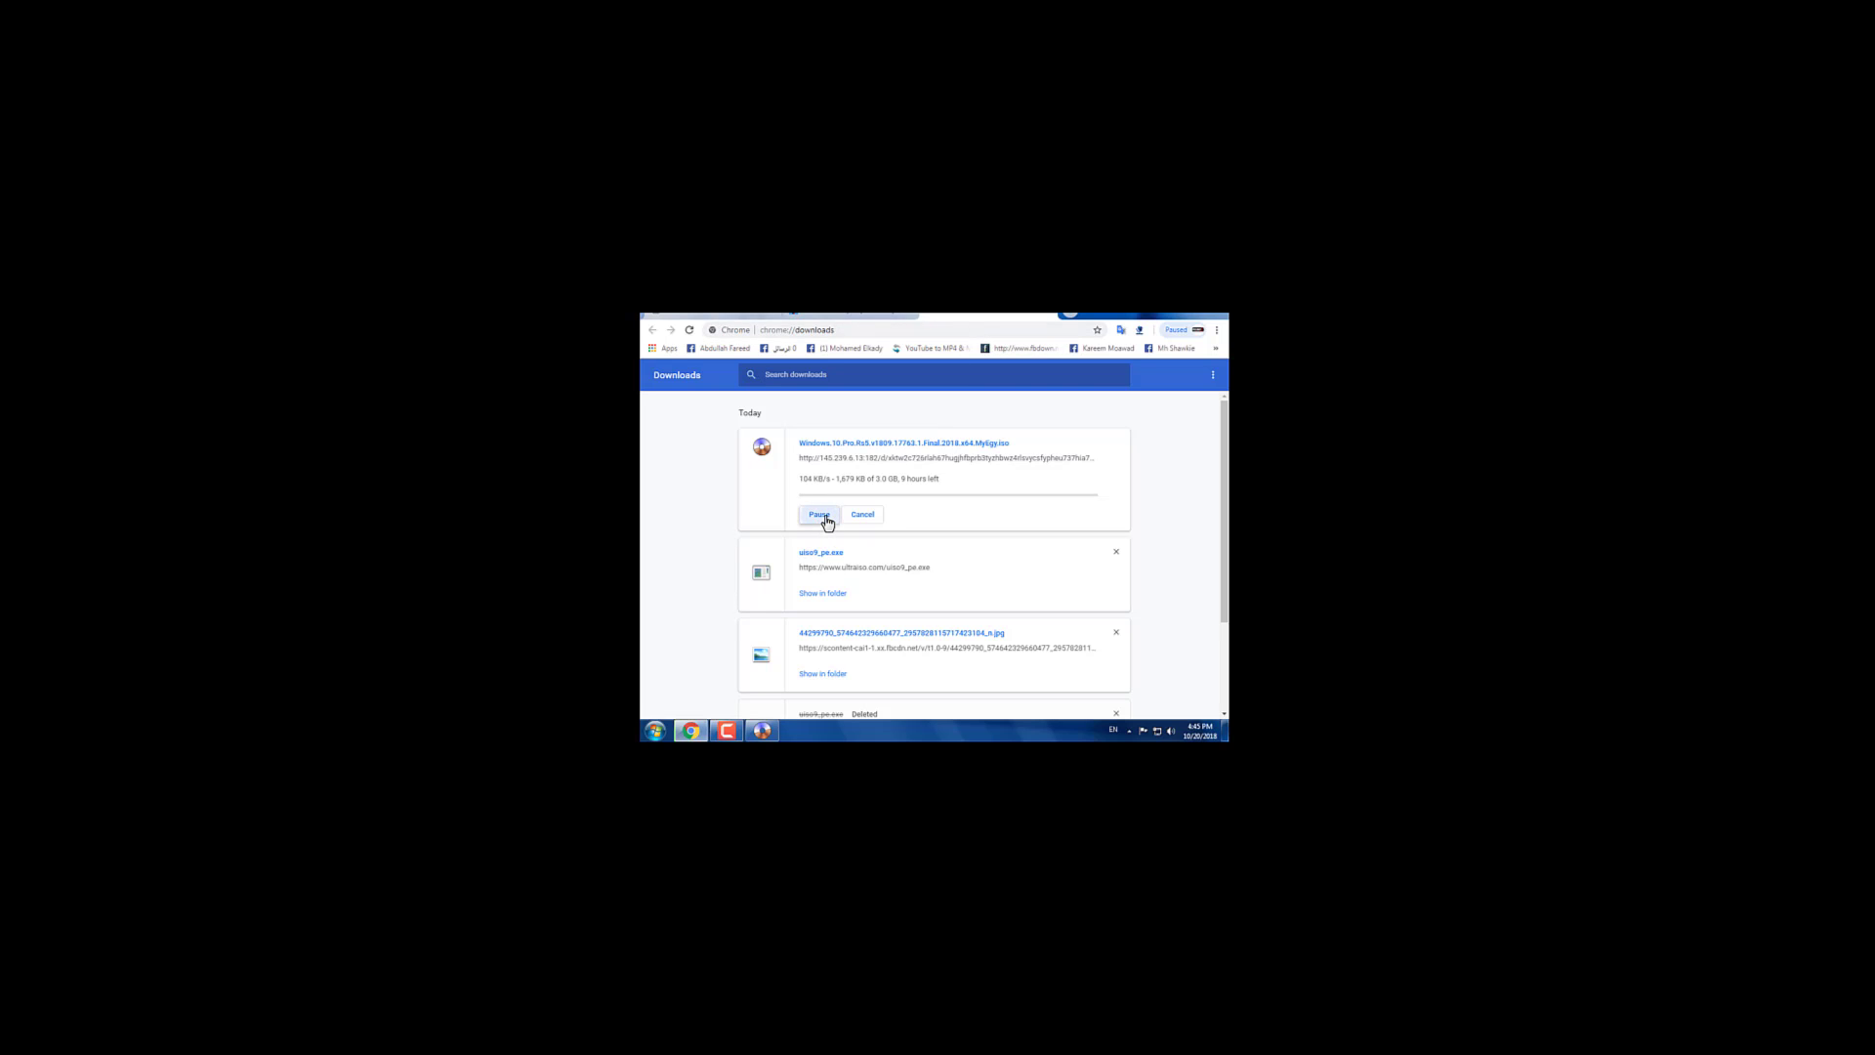
left_click(655, 732)
left_click(655, 731)
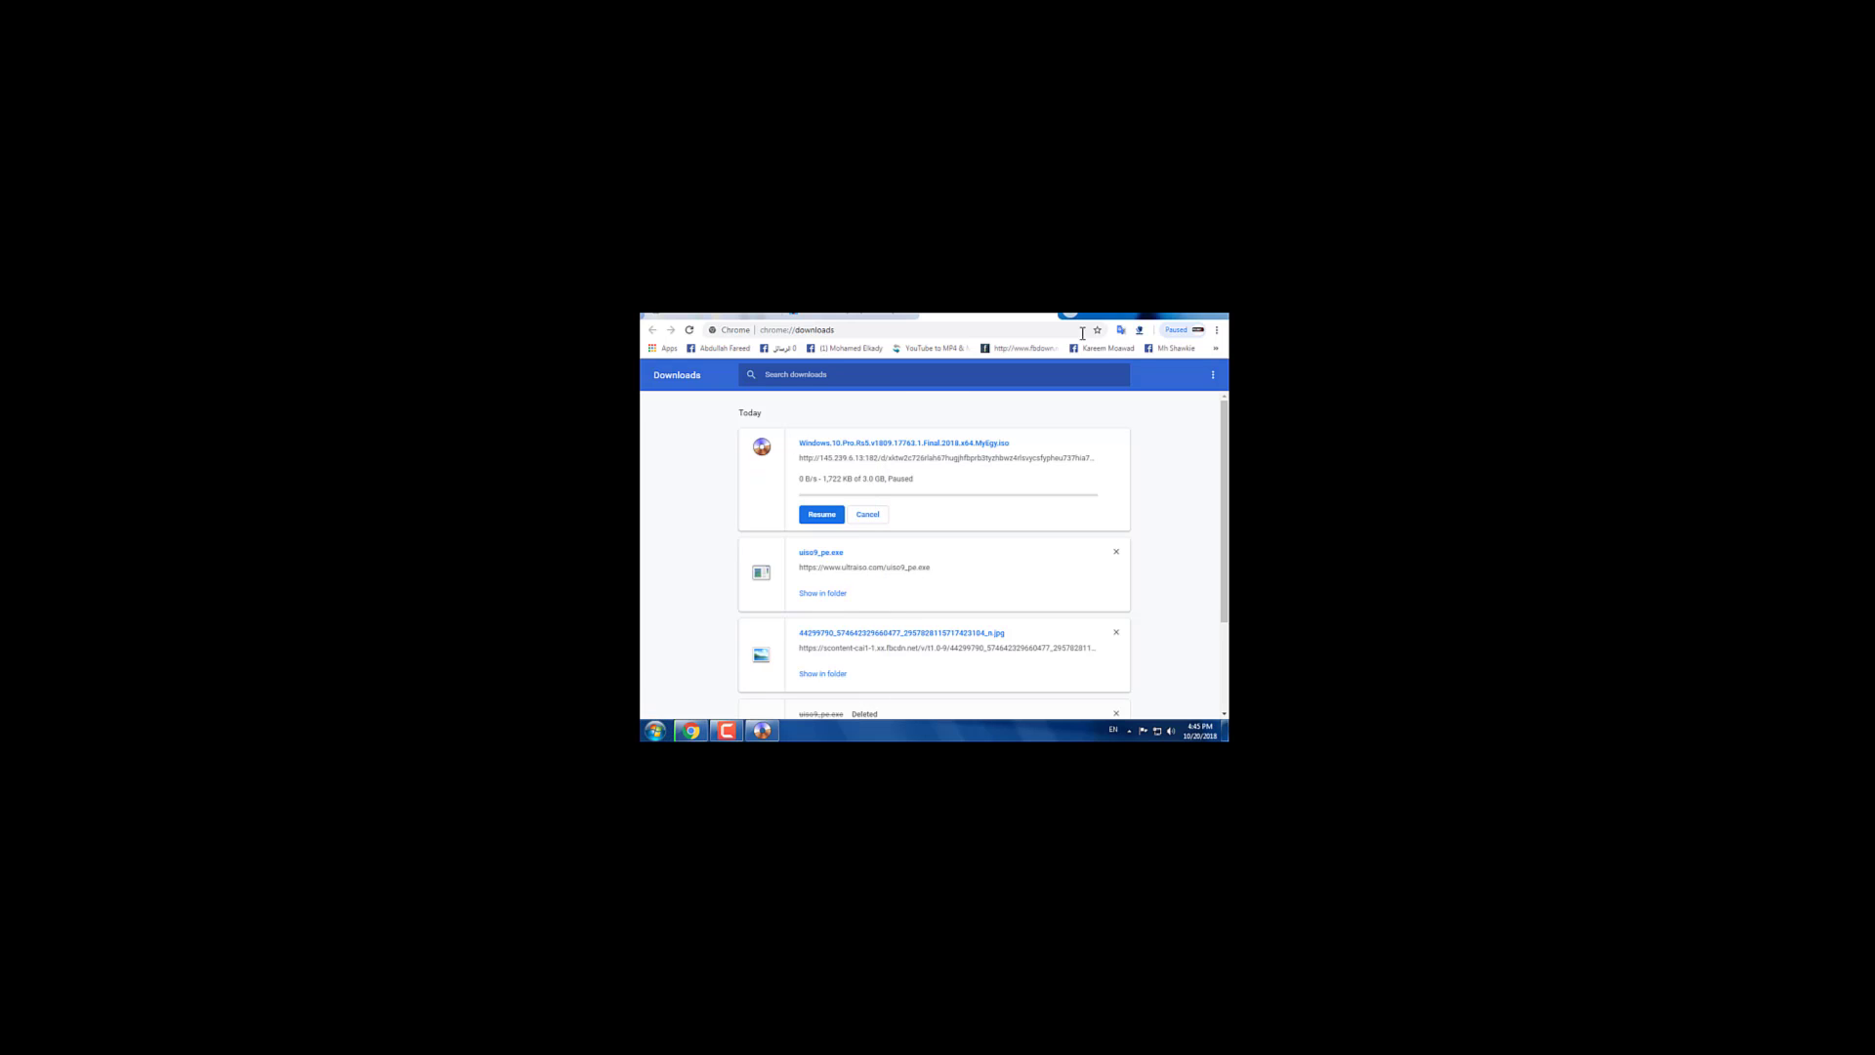
Step: Close the downloads and TeraFileZ tabs, and choose to continue downloading instead of exiting Chrome
left_click(910, 320)
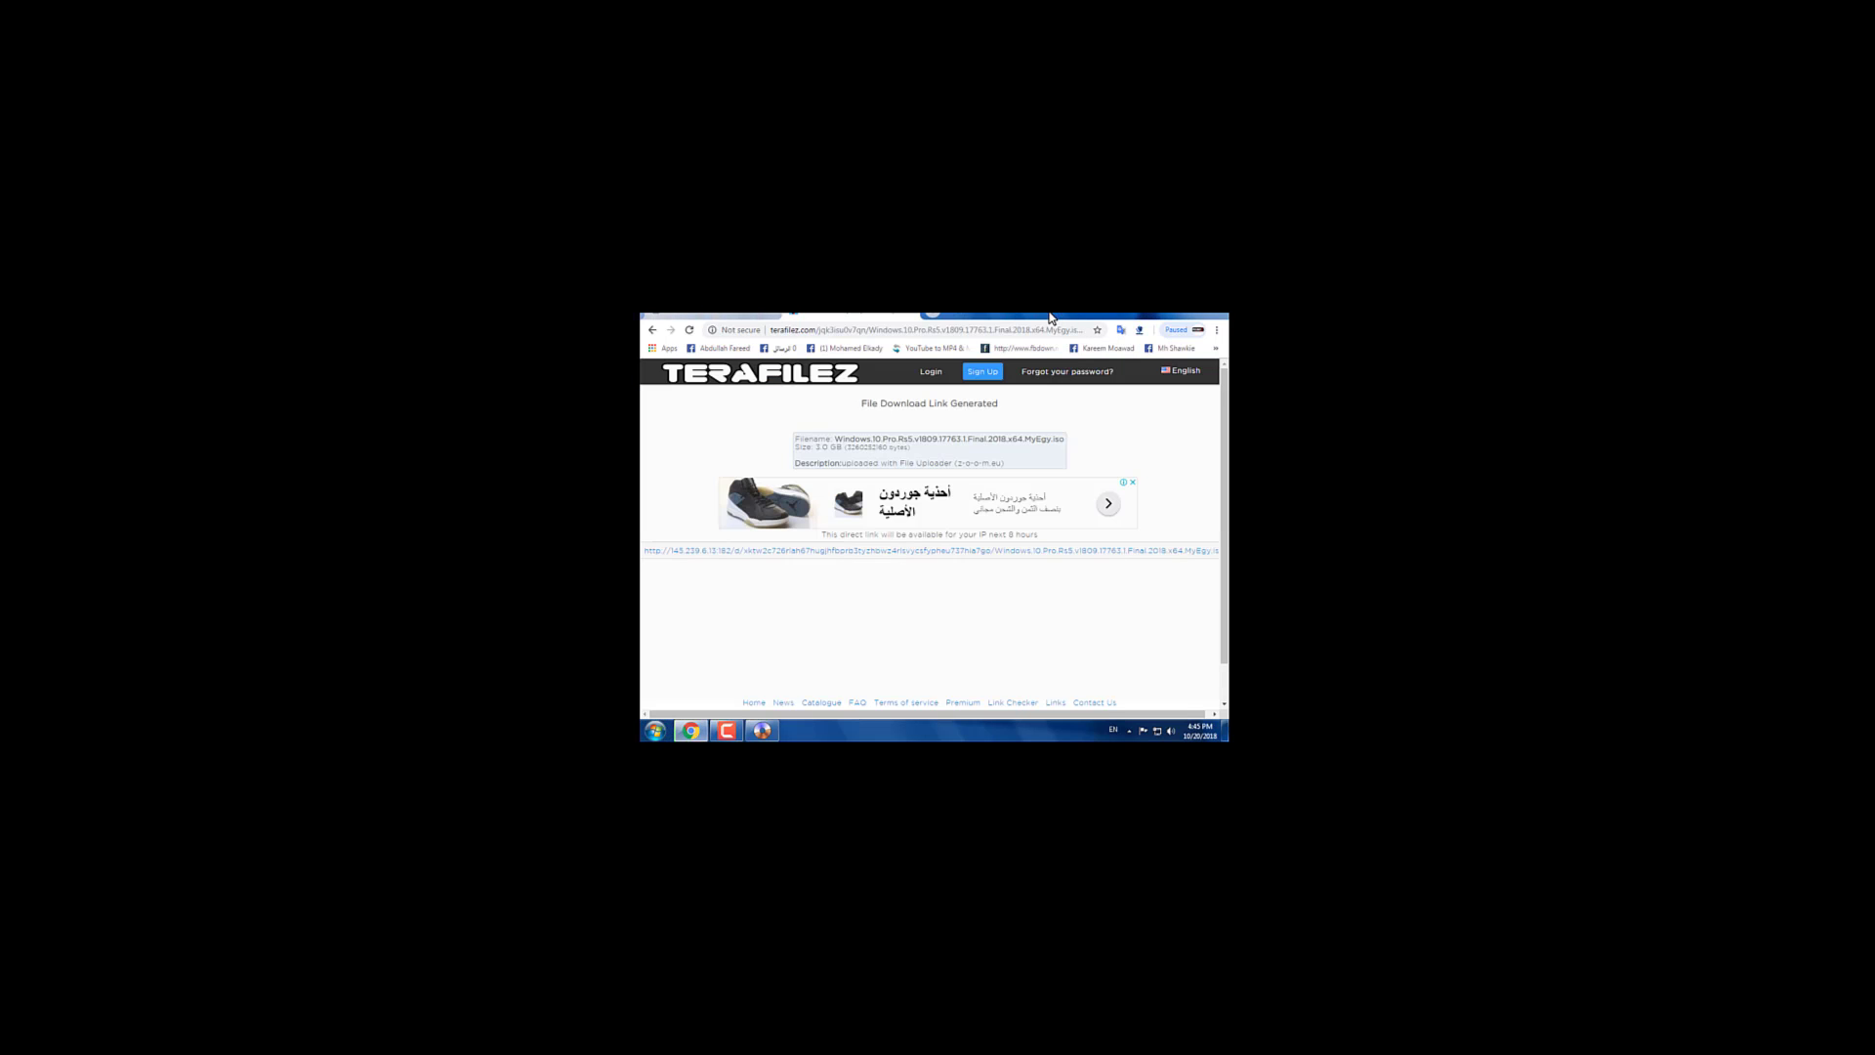
left_click(910, 317)
key("ctrl+w")
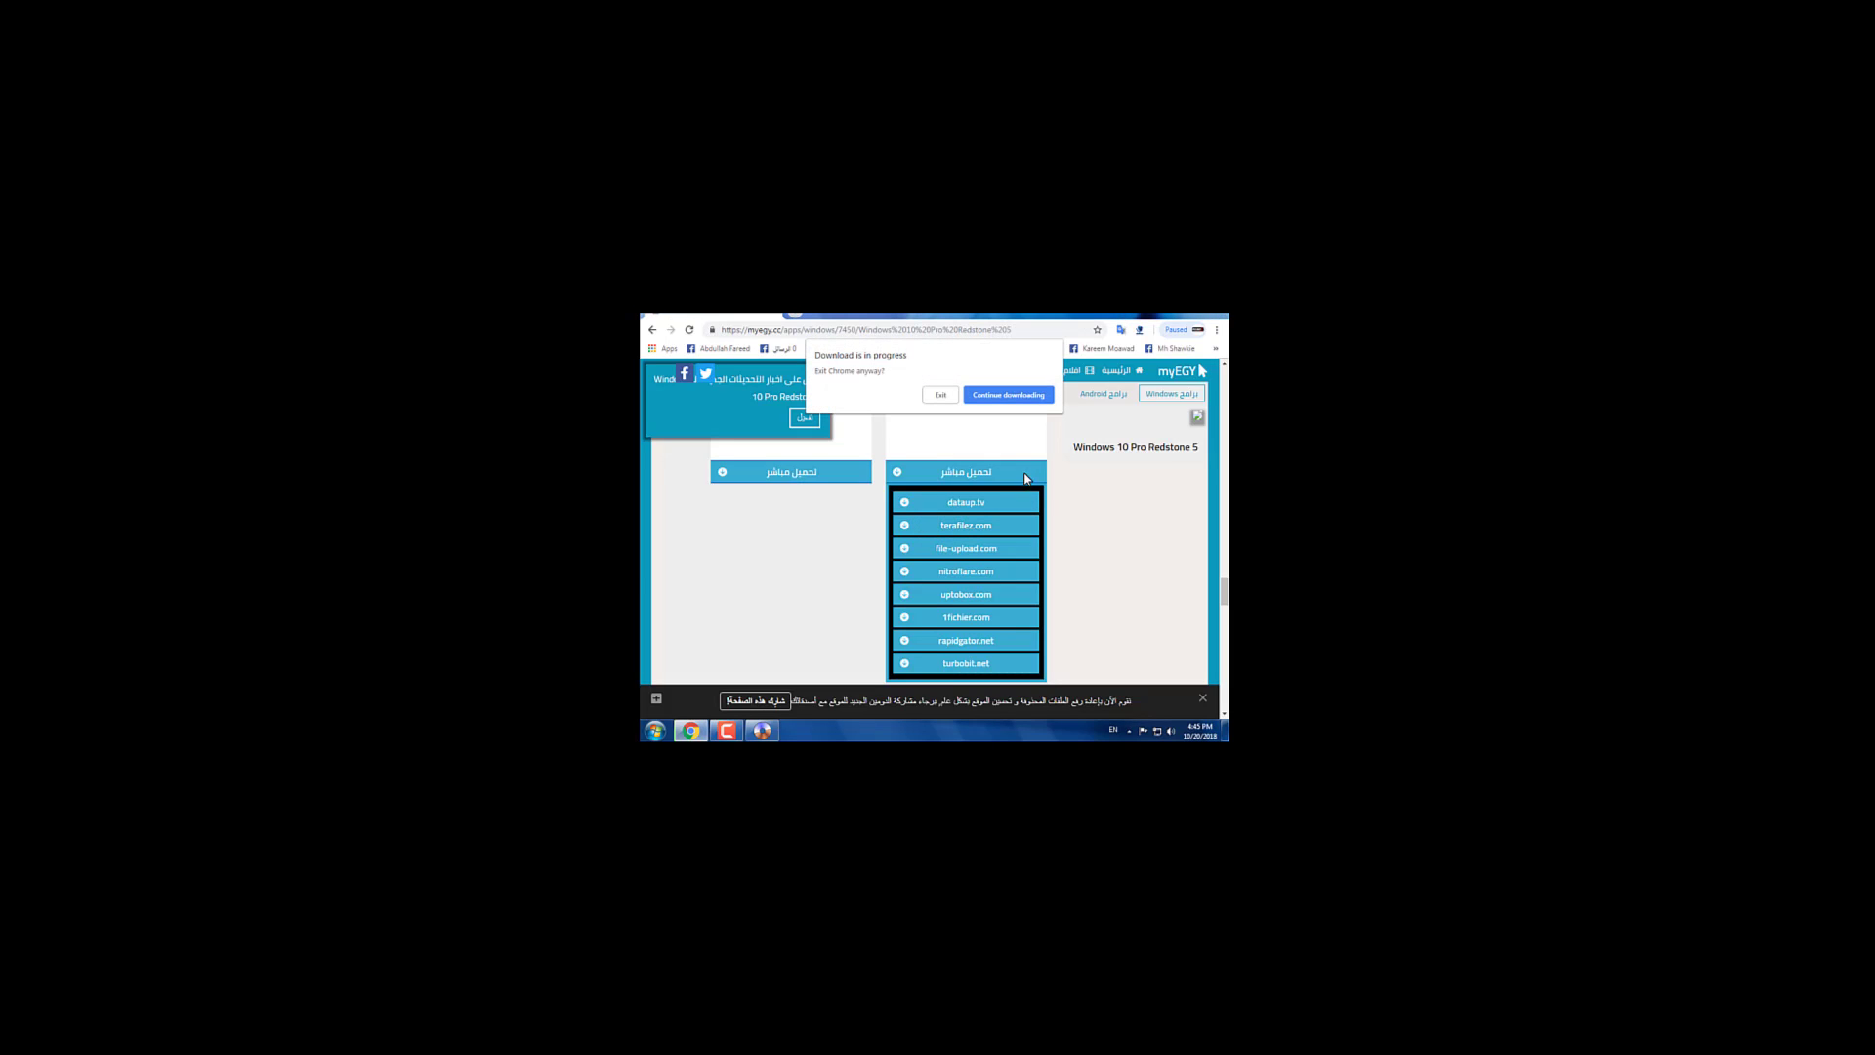
left_click(989, 395)
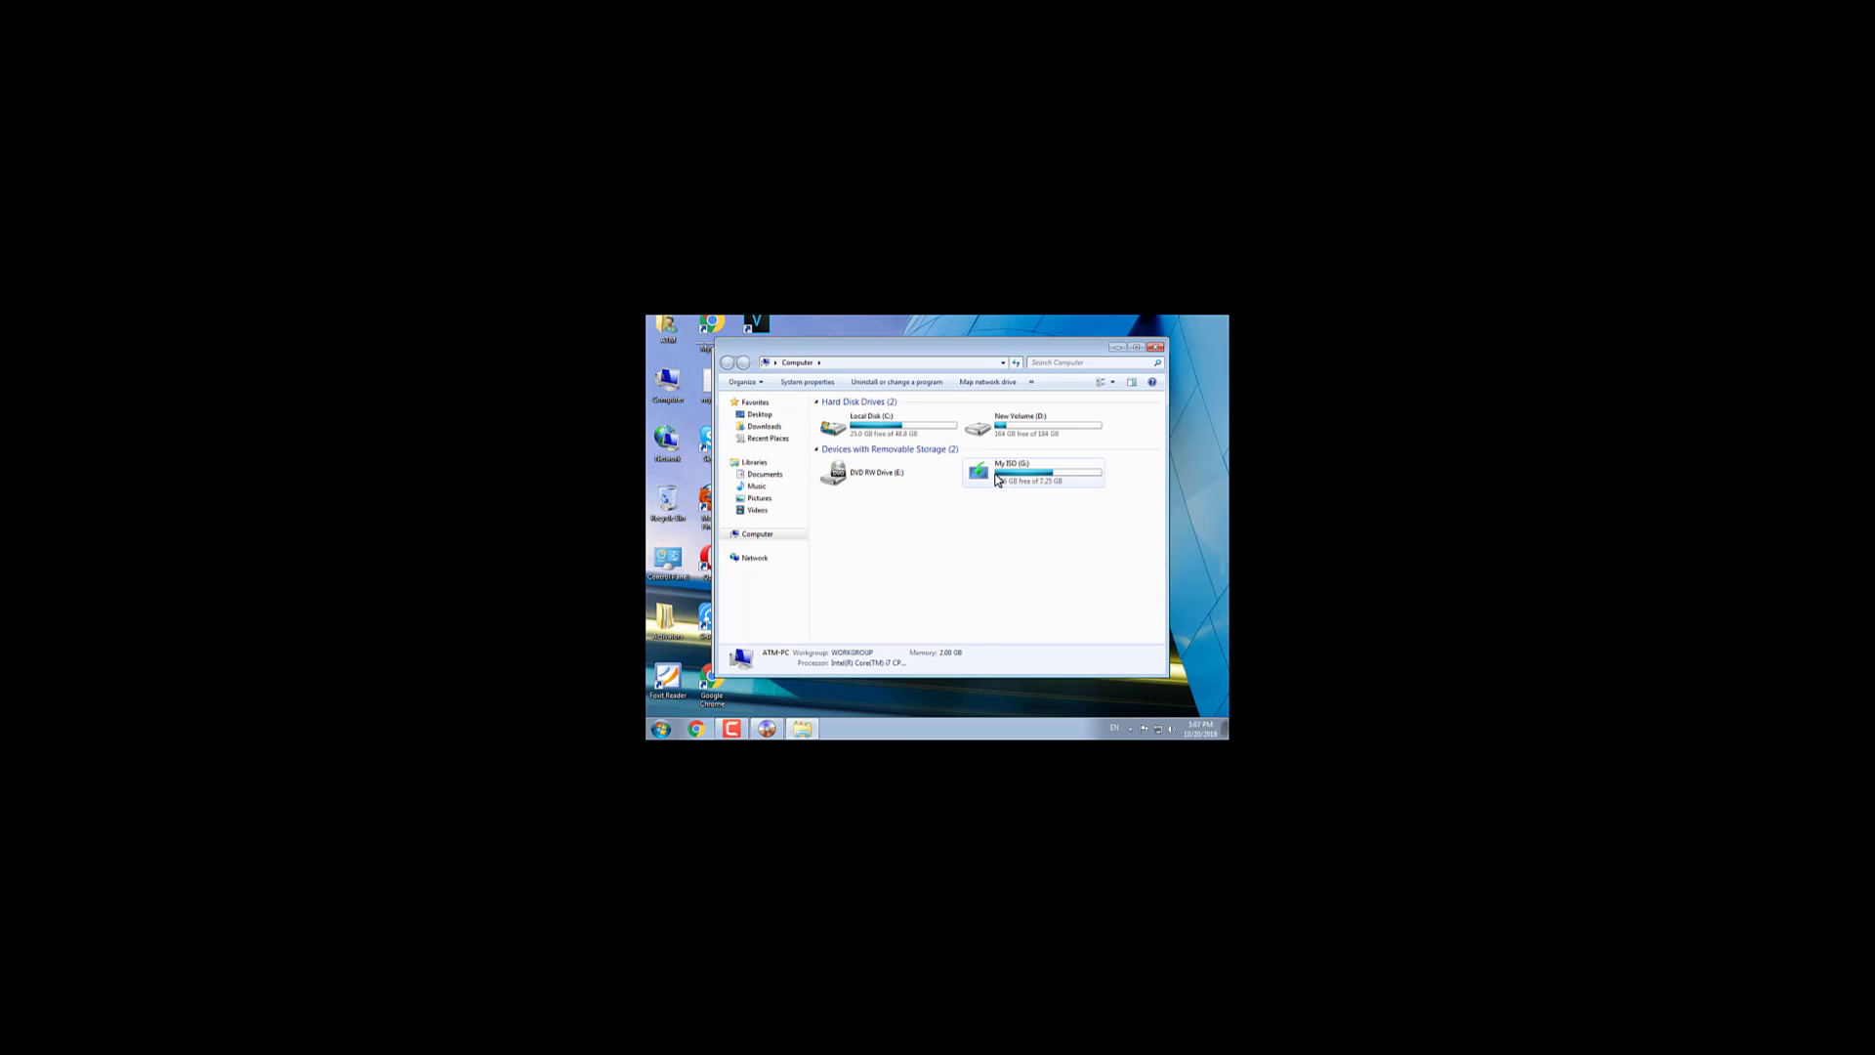
Step: Select the My ISO (G:) drive in the Computer window to view its details, deselect it and maximize the window
left_click(1004, 481)
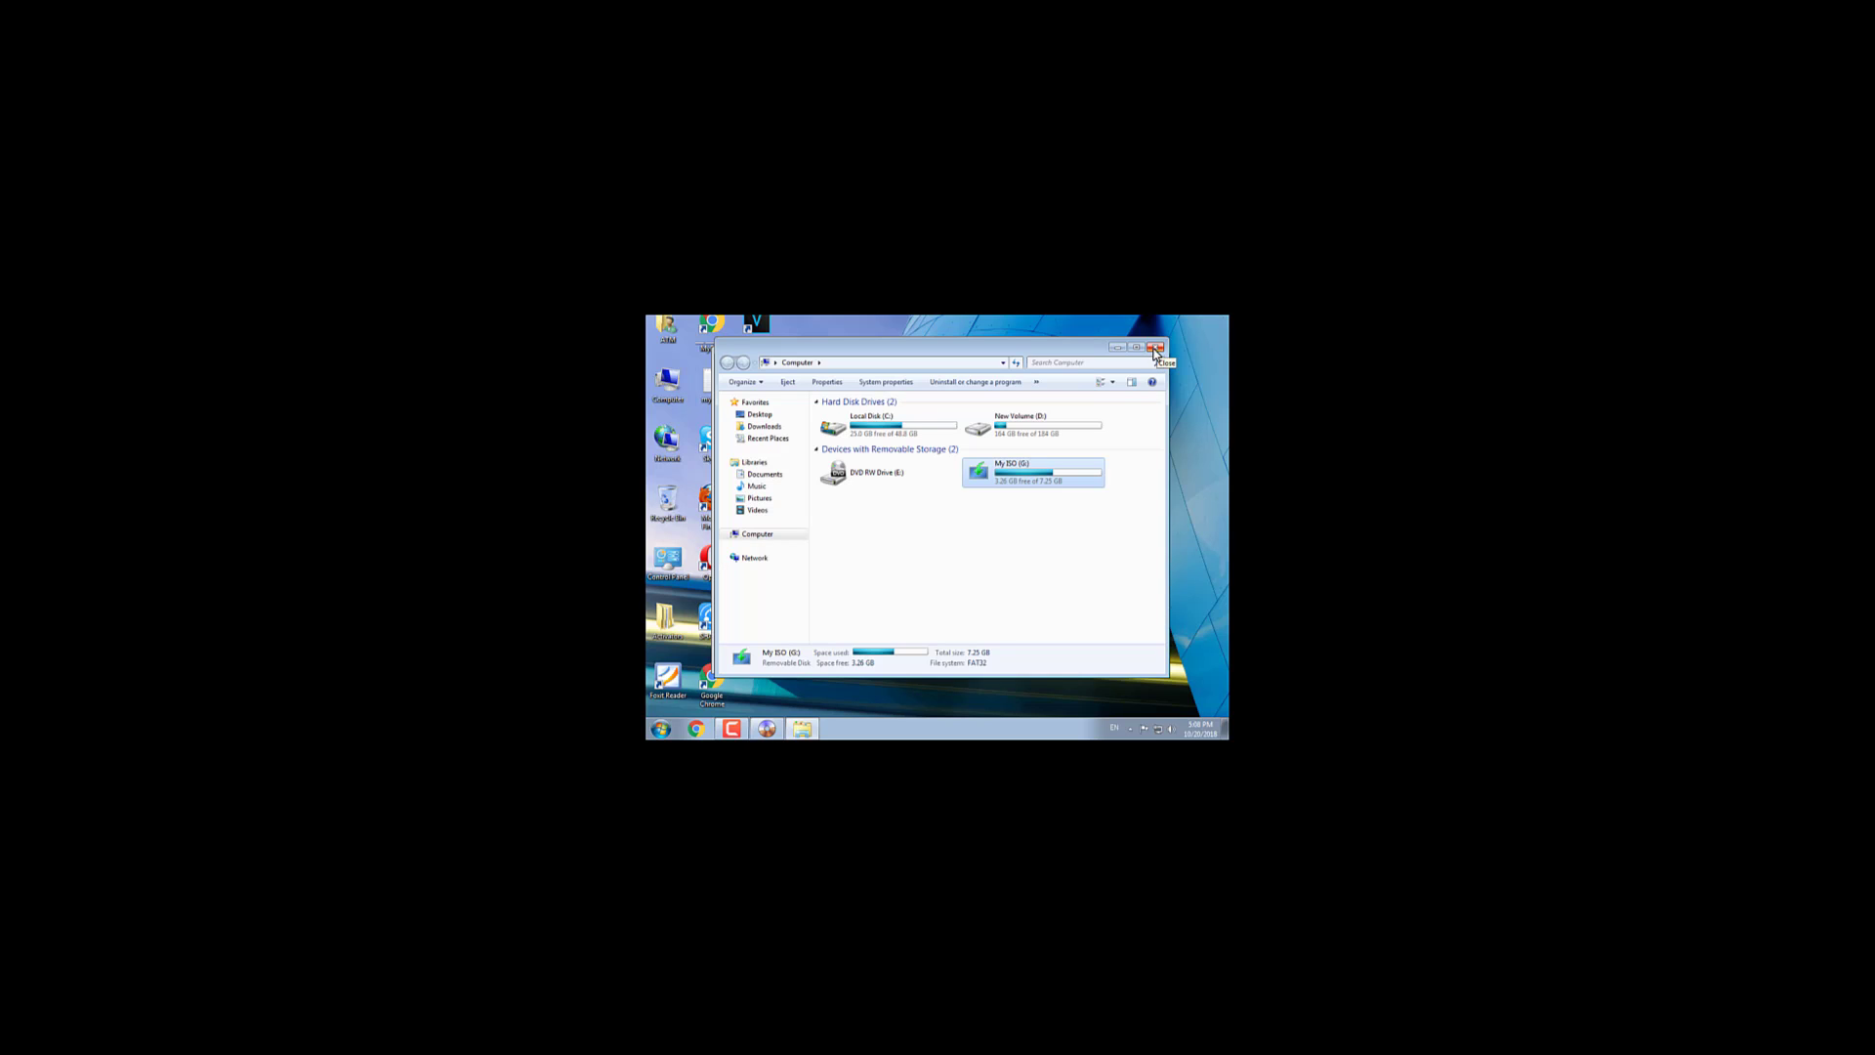
left_click(1036, 512)
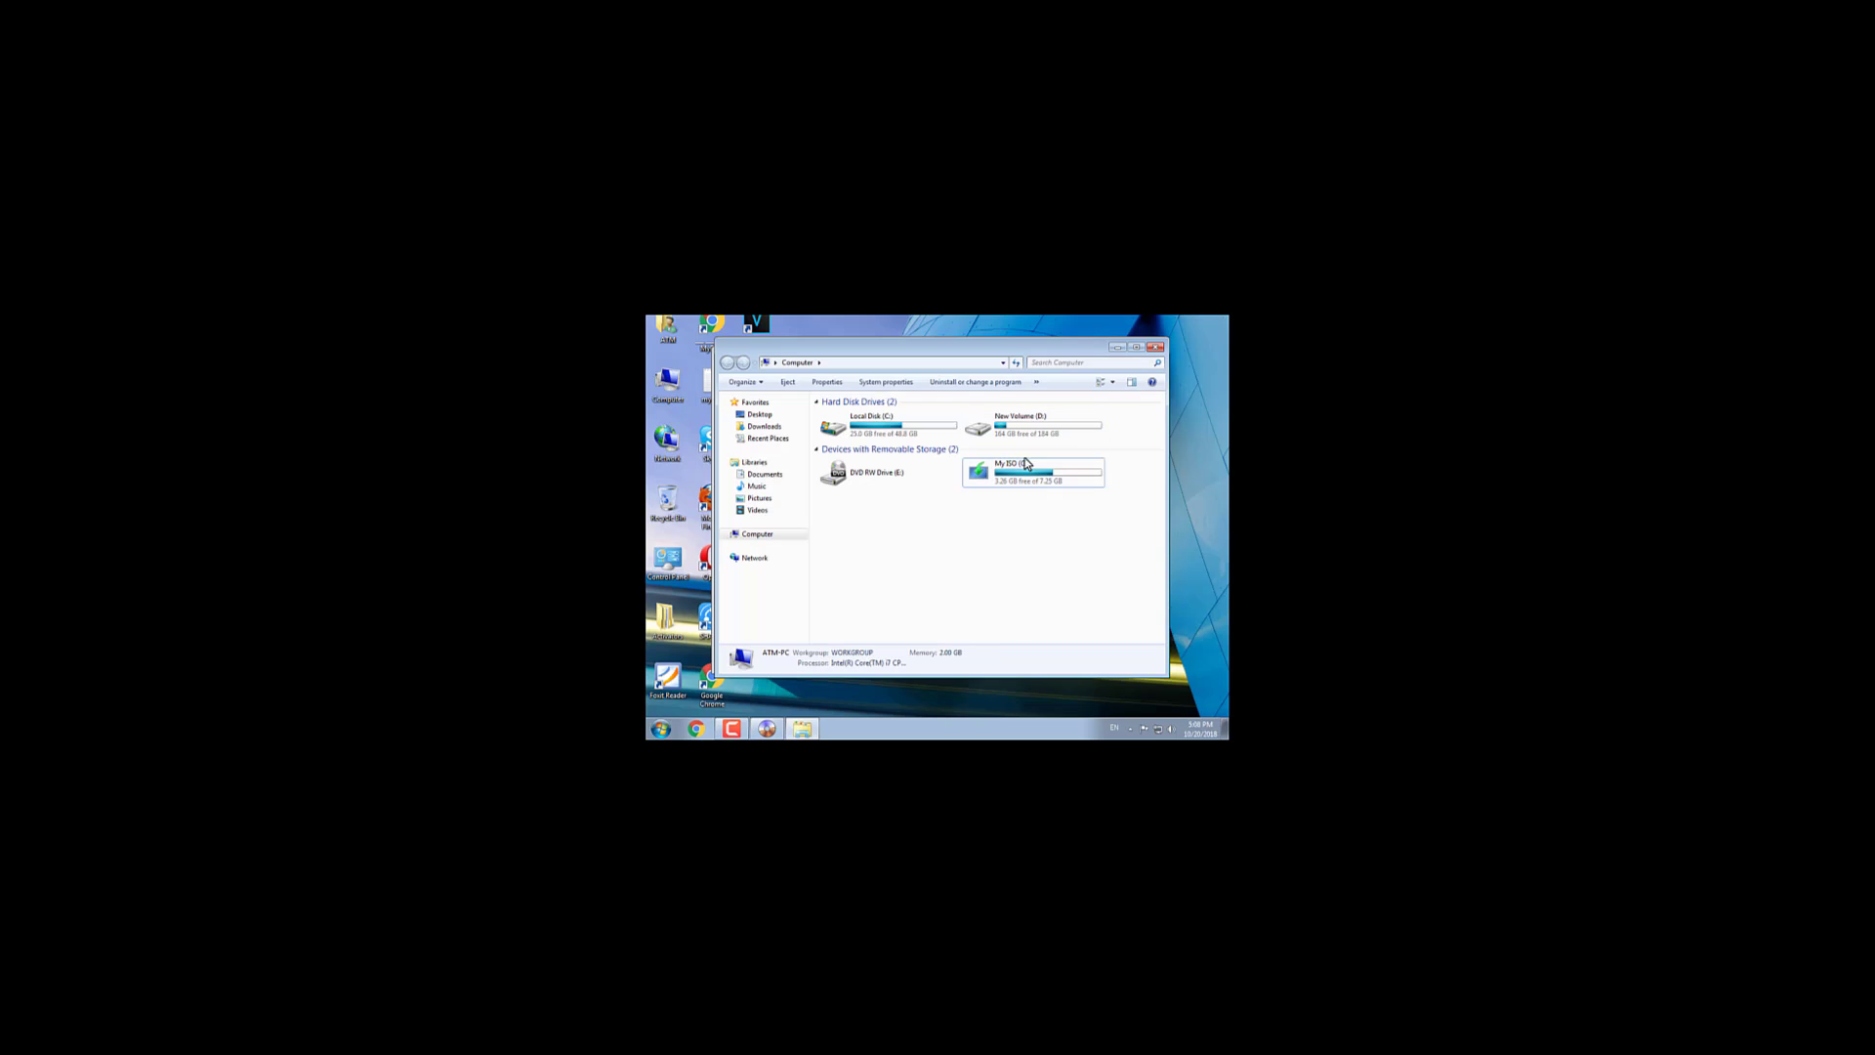
double_click(990, 349)
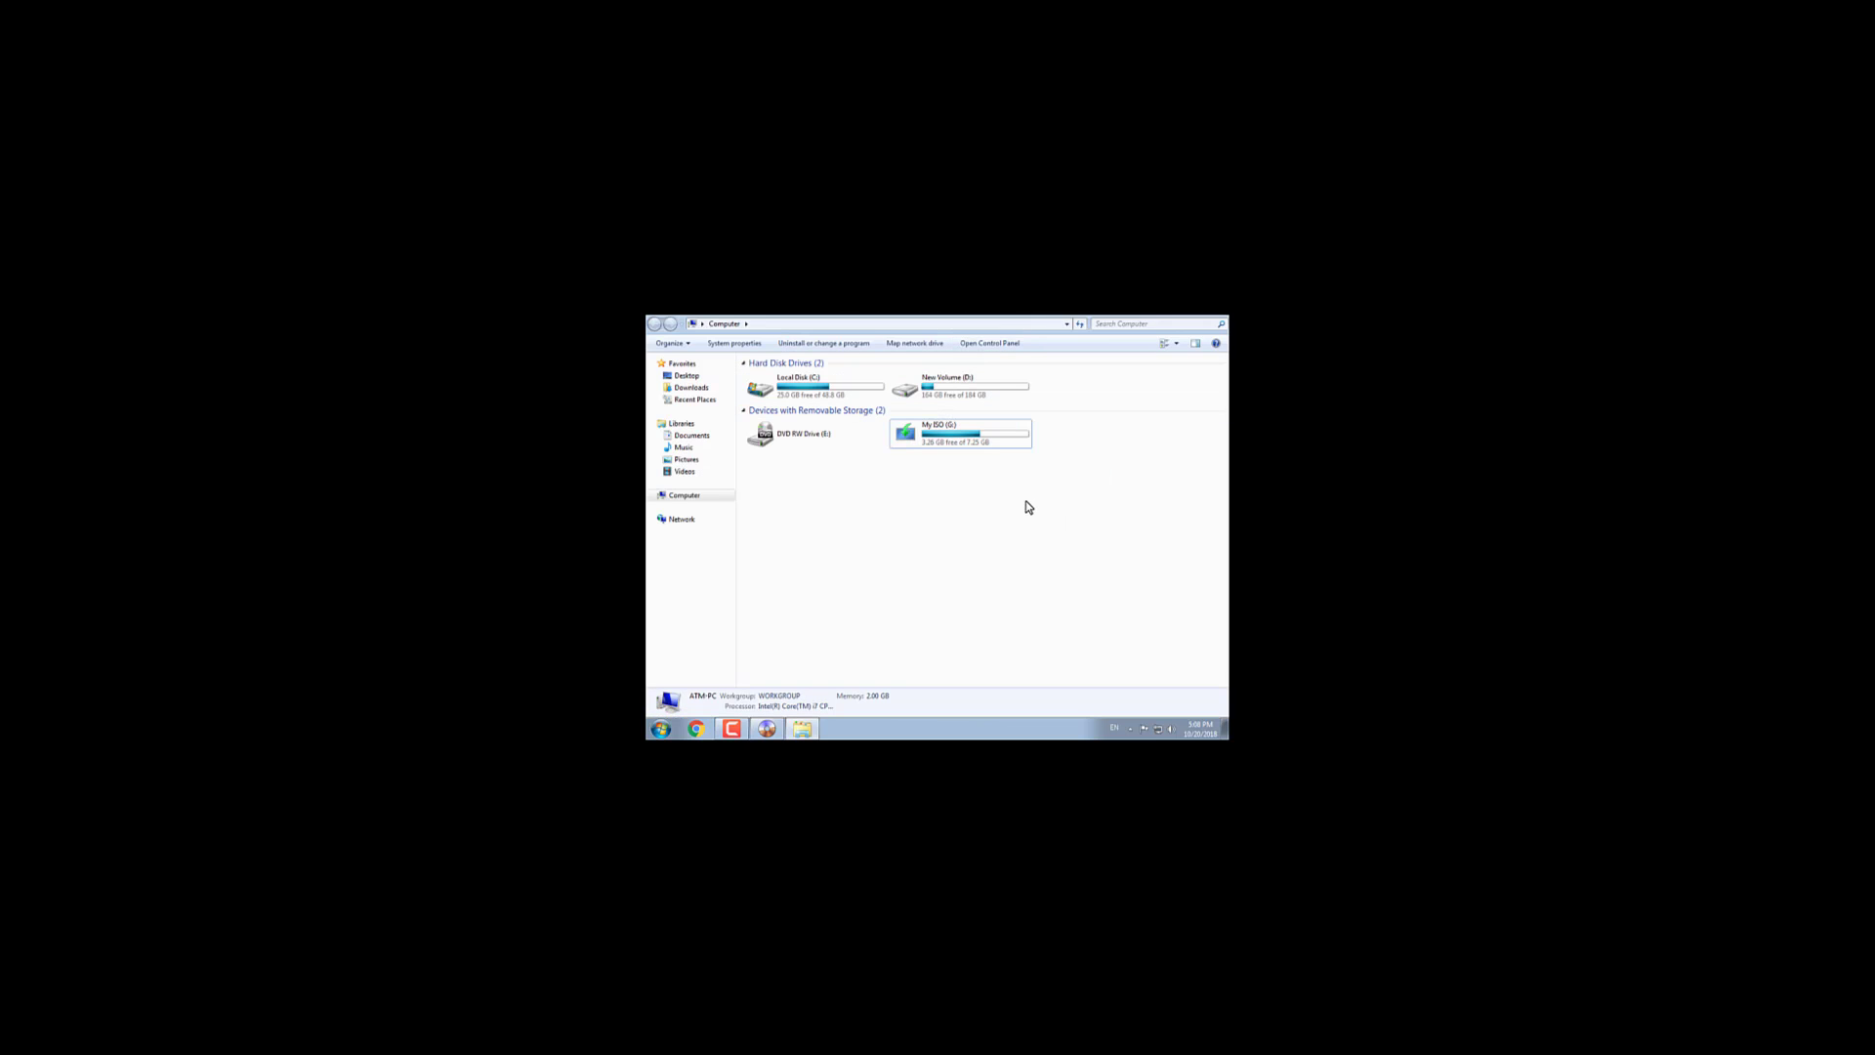